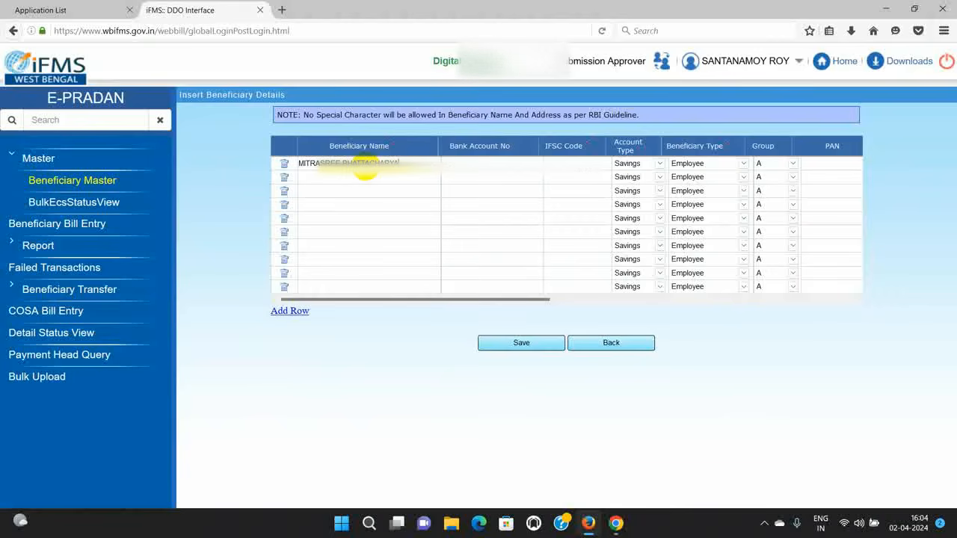
Step: Enter the beneficiary's bank account number and IFSC code, set Group B, and fill in the PAN
left_click(466, 162)
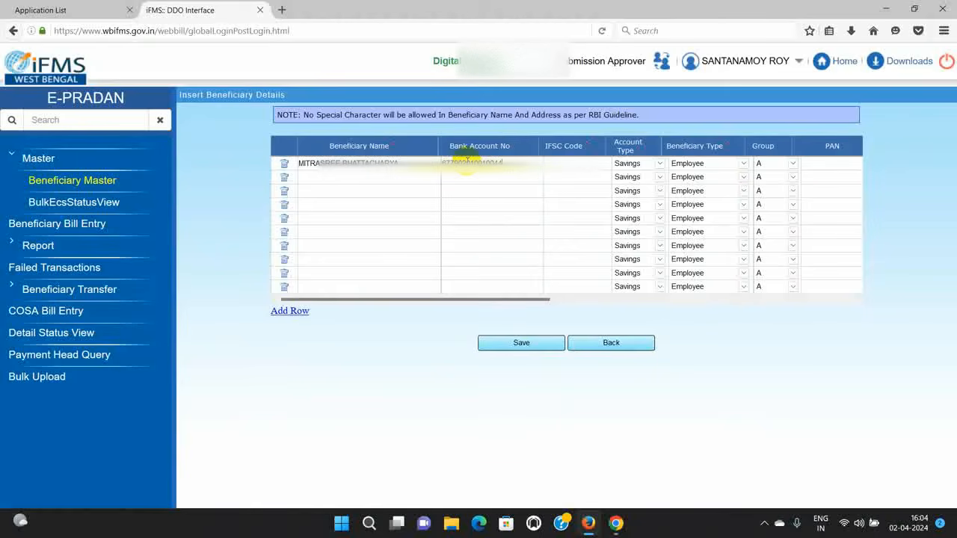
left_click(567, 165)
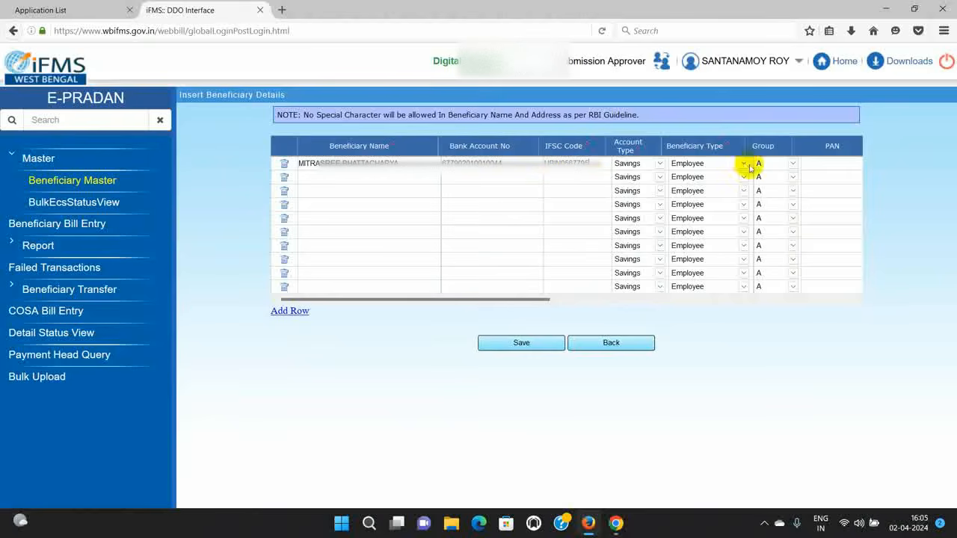
left_click(792, 165)
left_click(764, 183)
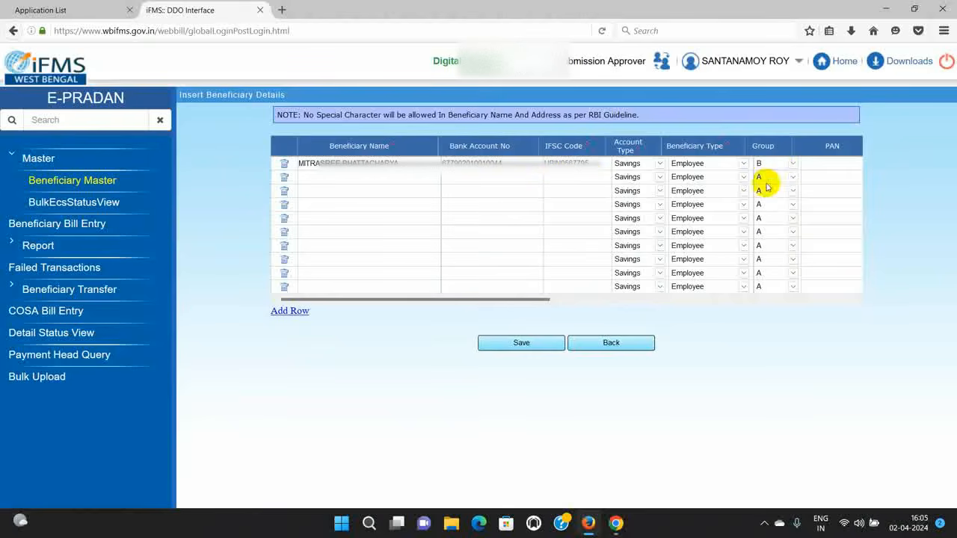
left_click(822, 167)
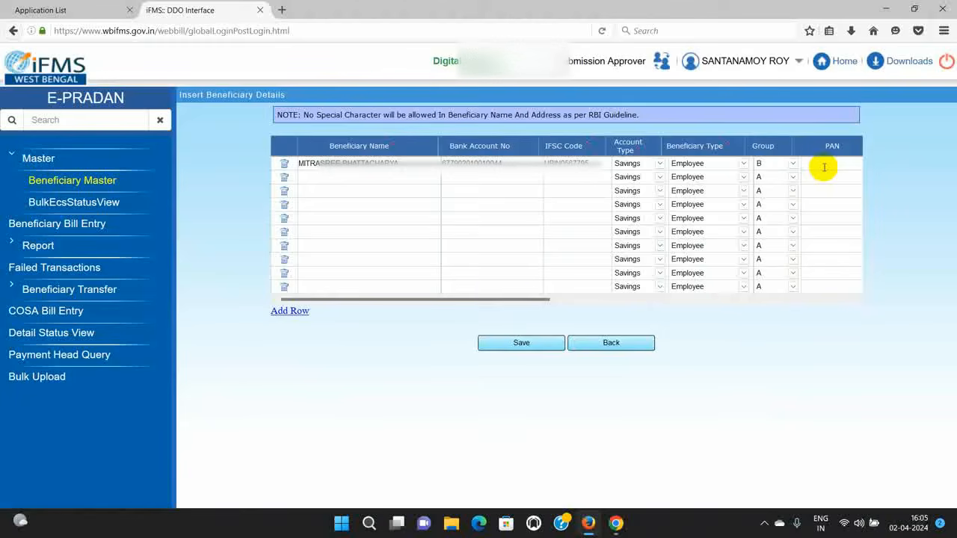
left_click_drag(518, 301, 763, 297)
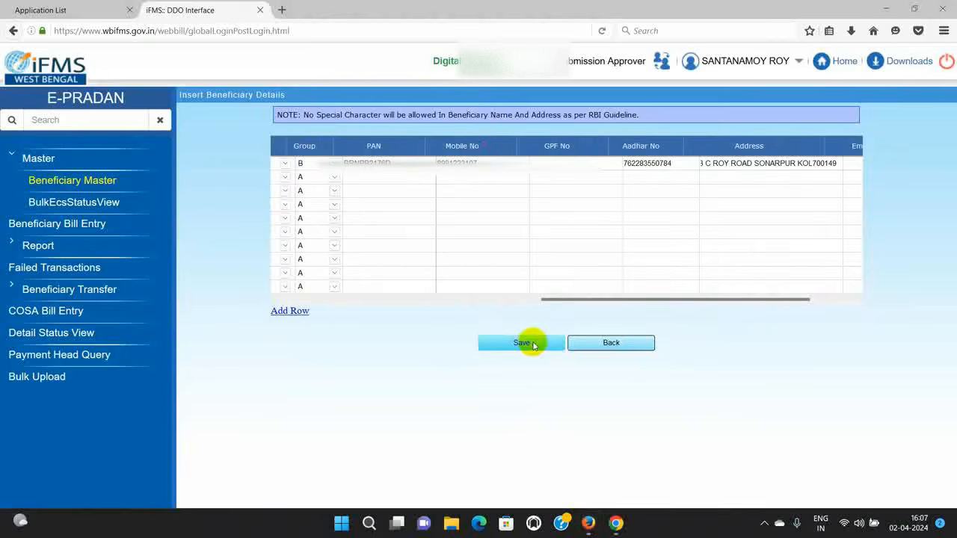
Step: Save the new beneficiary and search unapproved records by its pasted account number
left_click(533, 343)
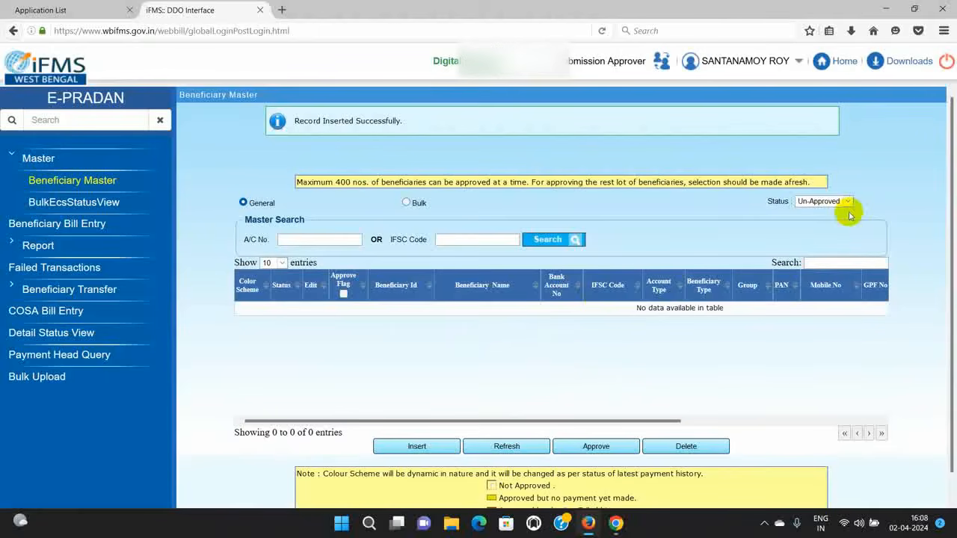
left_click(321, 240)
key("ctrl+v")
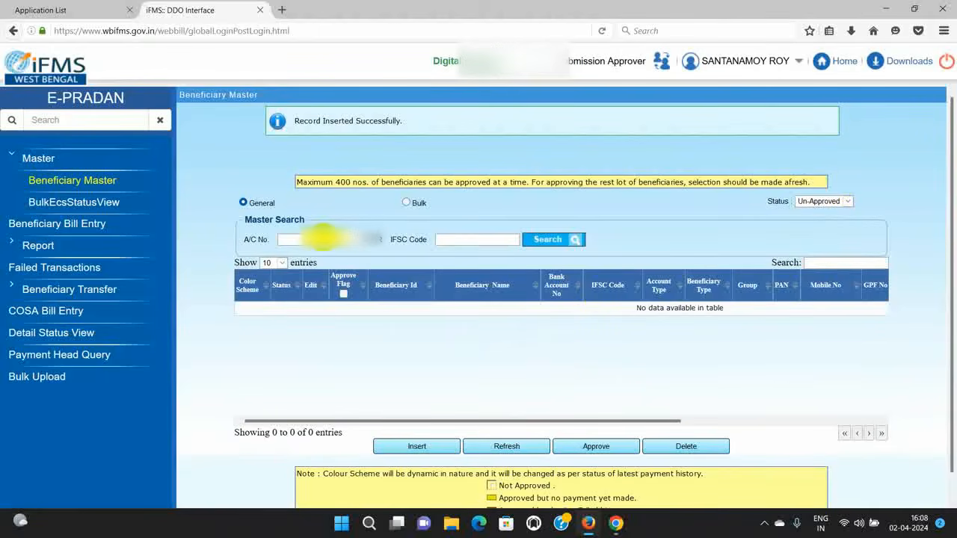
key("ctrl+v")
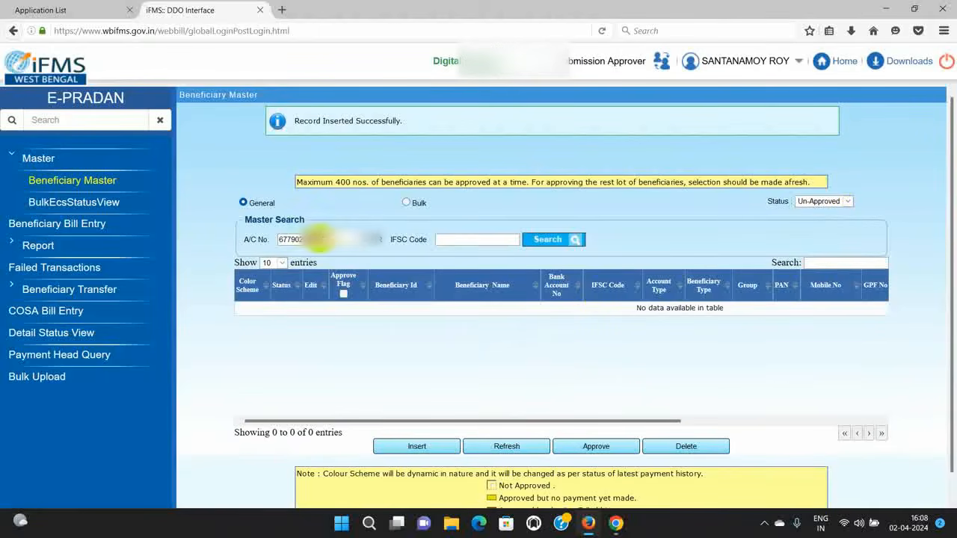
left_click(561, 242)
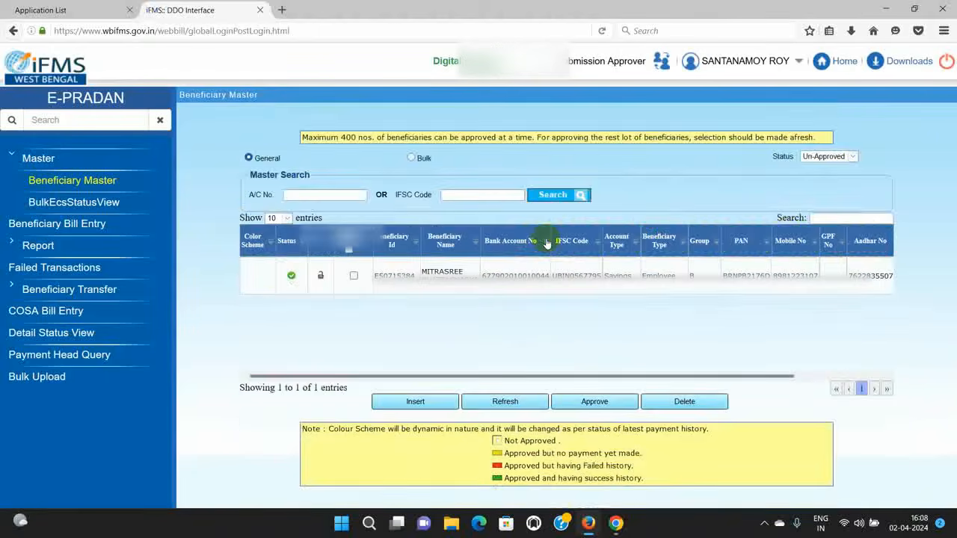
Step: Tick the found beneficiary's Approve Flag, approve it, and return to the application list
left_click(354, 277)
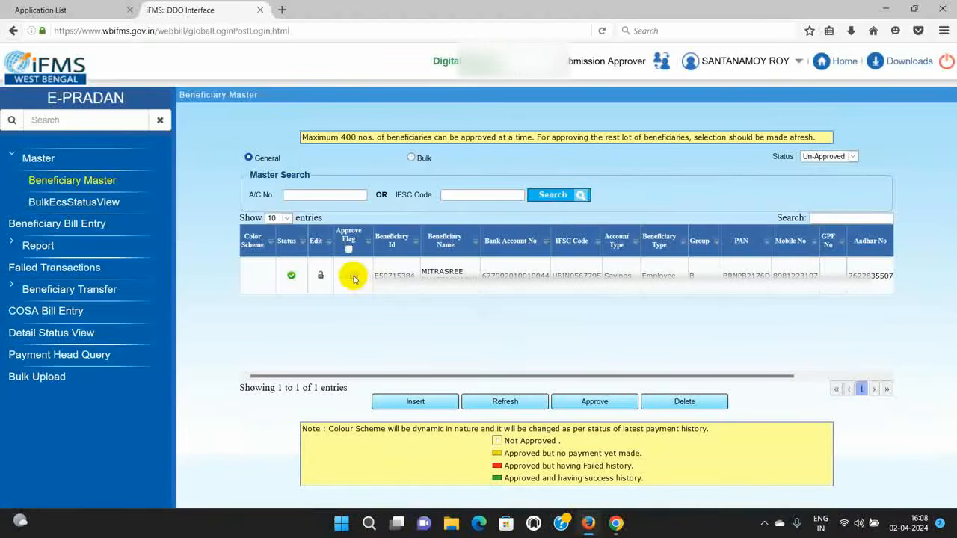
left_click(595, 402)
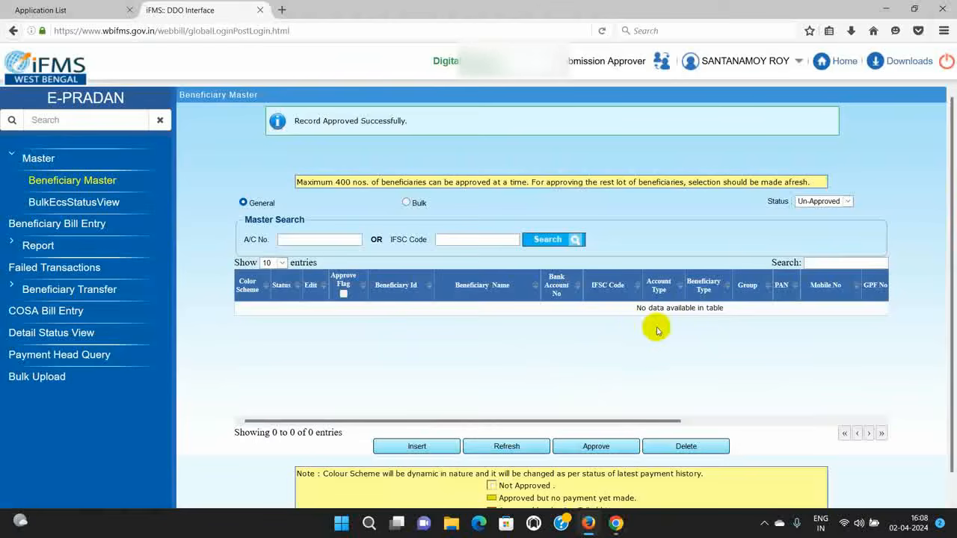
left_click(78, 11)
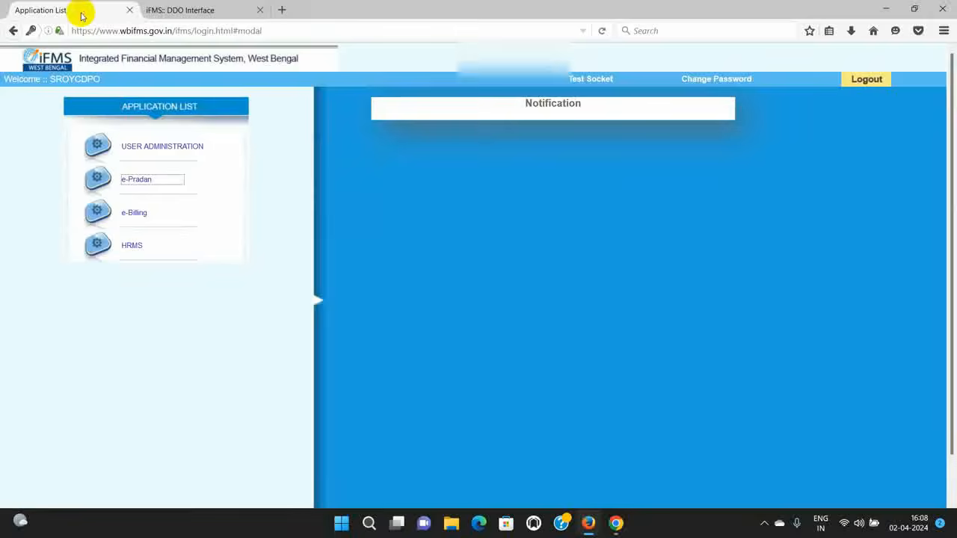
Step: Launch HRMS without a DSC and open Masters > Employee > HRMS ID Generation
left_click(128, 246)
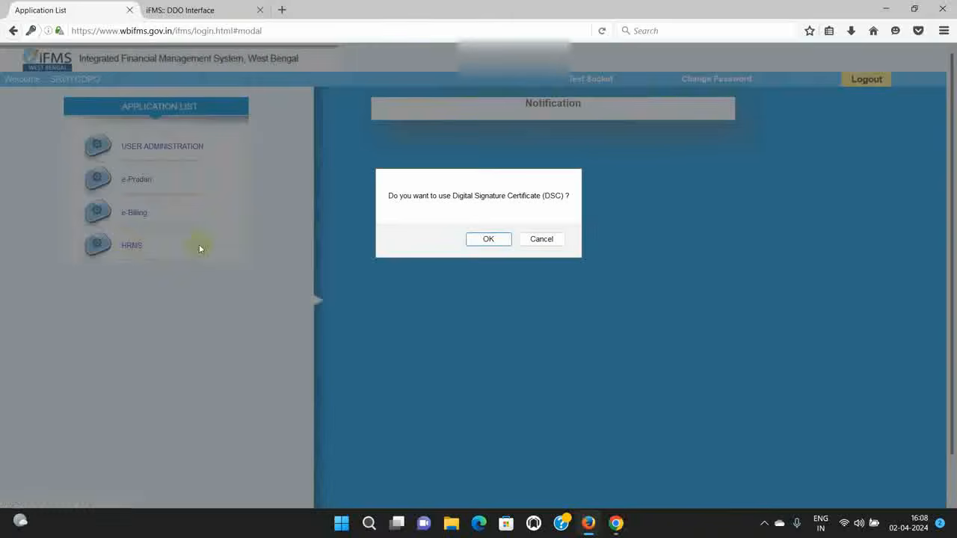
left_click(539, 240)
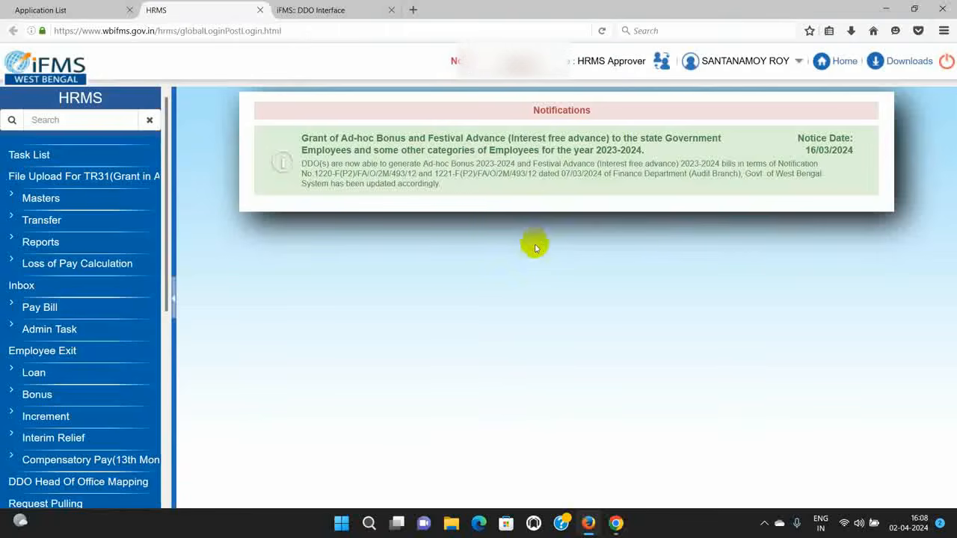
left_click(43, 201)
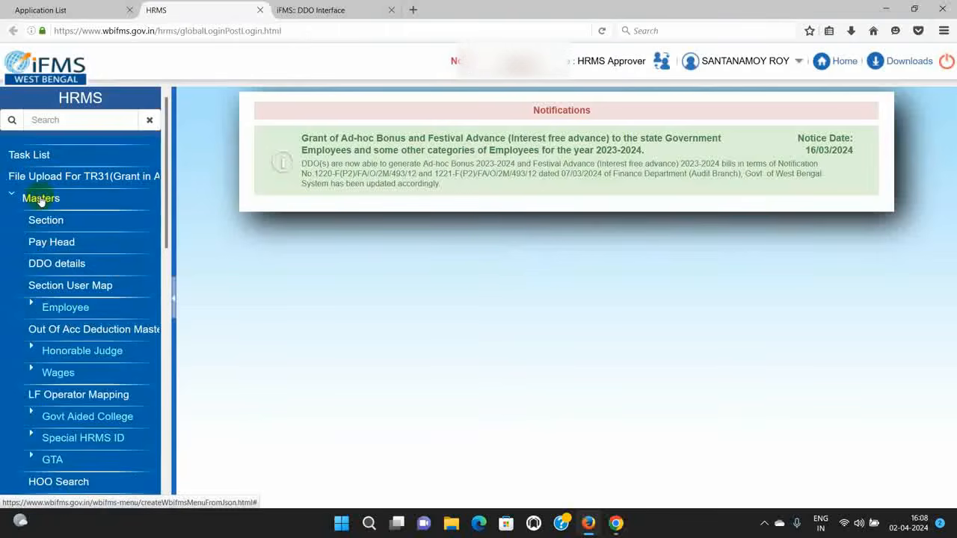
left_click(65, 307)
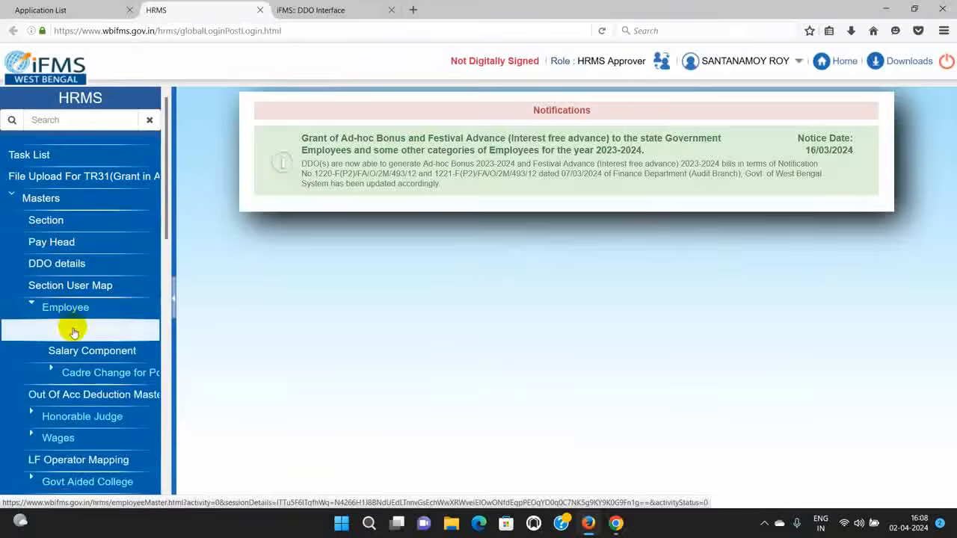
left_click(71, 327)
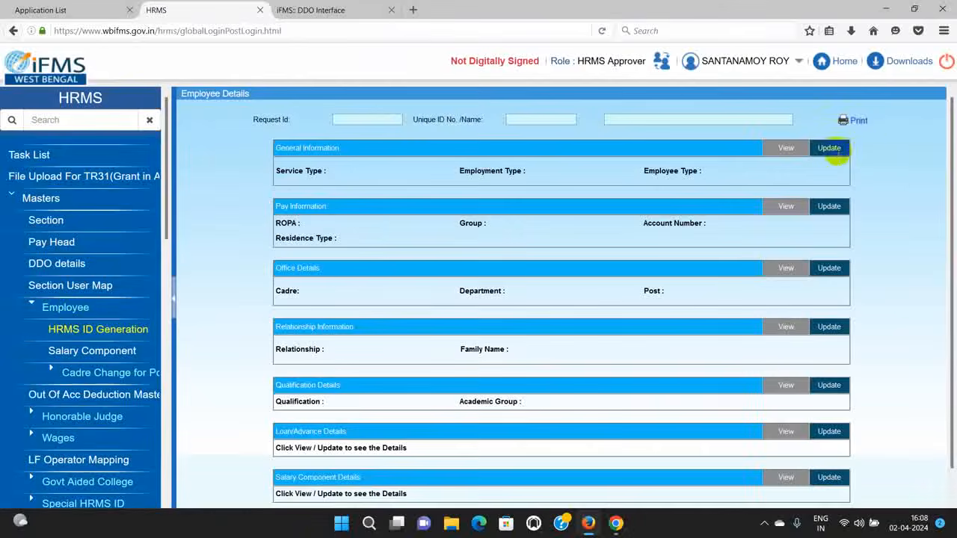
Step: Set the active status month to March and service type to State Government, effective 07/03/2024
left_click(831, 148)
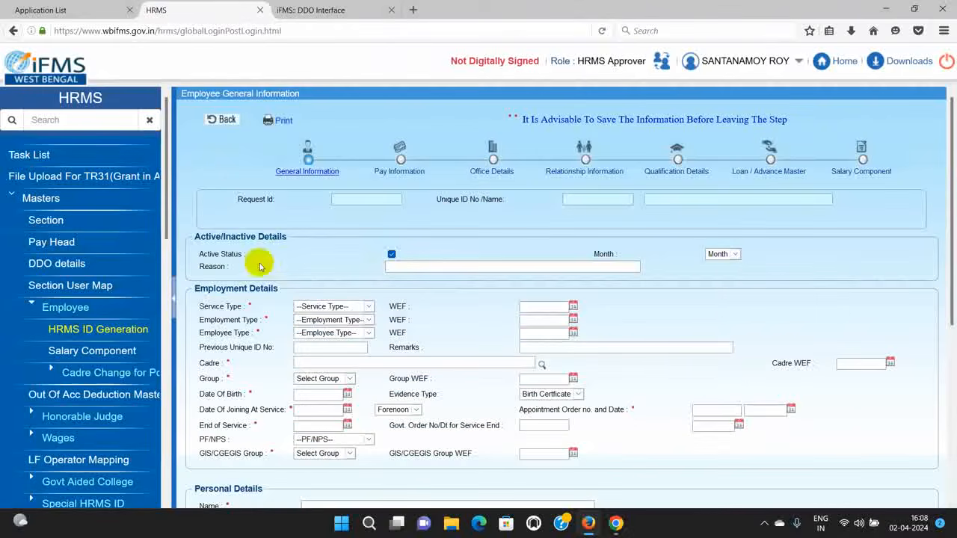
left_click(727, 254)
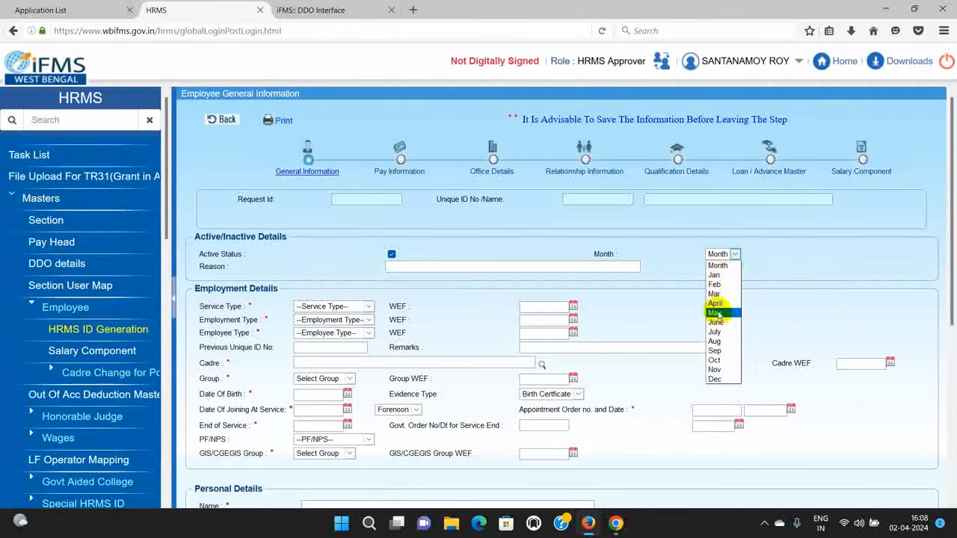
left_click(715, 294)
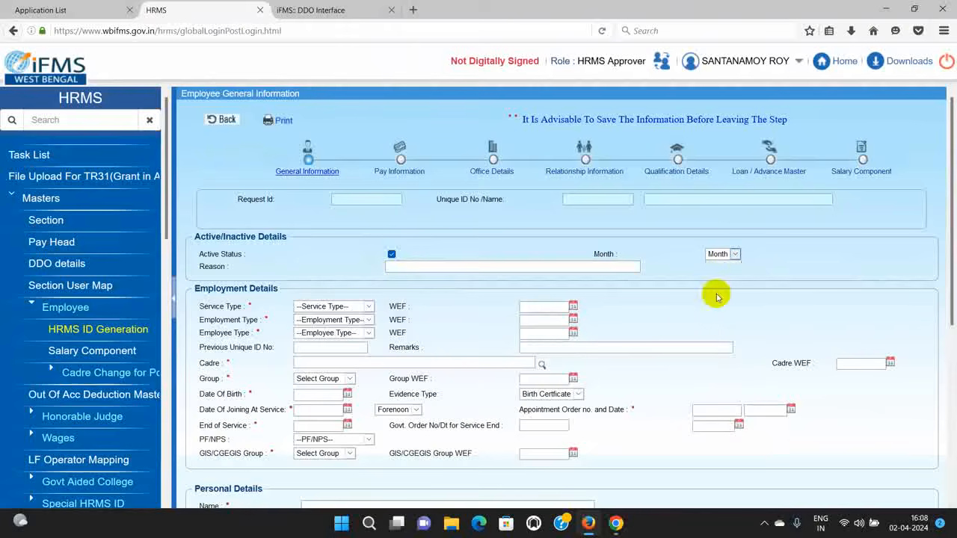
left_click(369, 306)
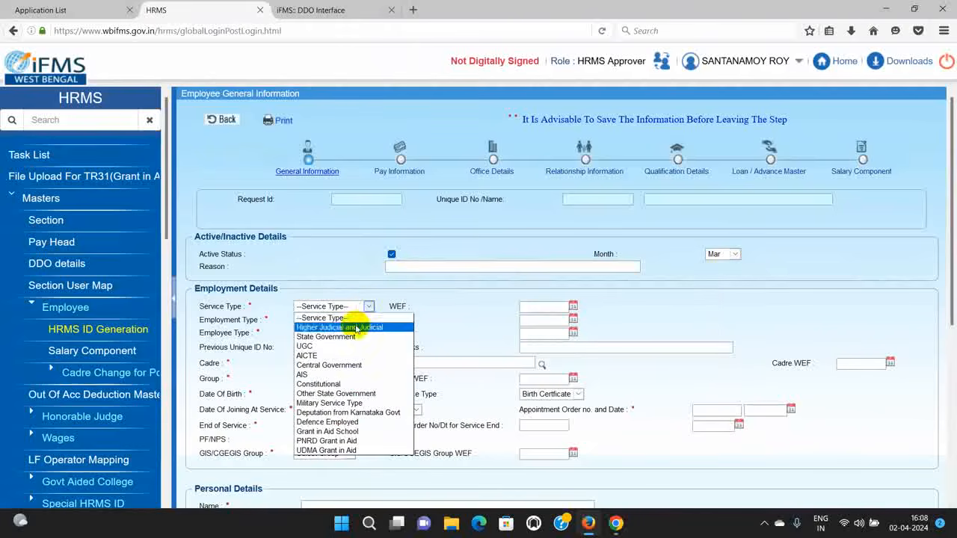
left_click(326, 337)
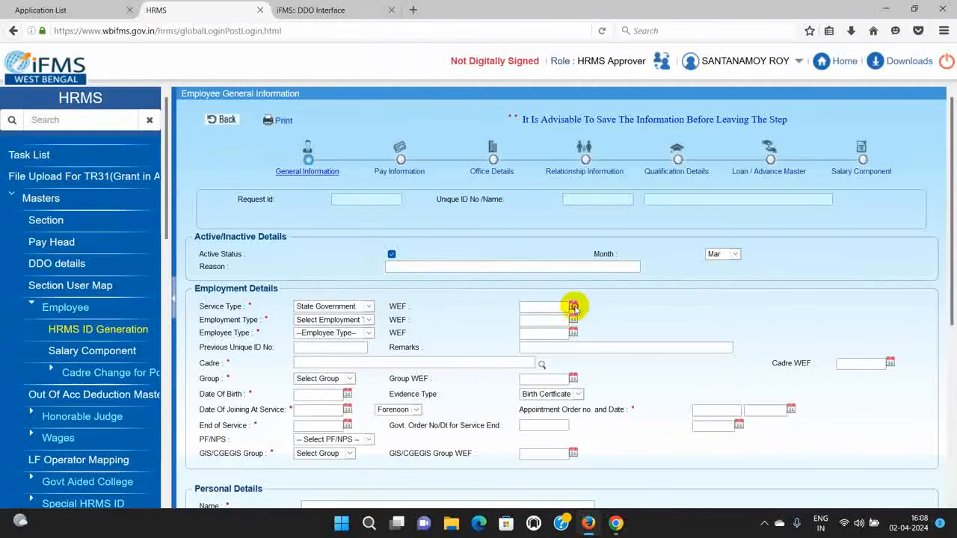
left_click(573, 306)
left_click(580, 325)
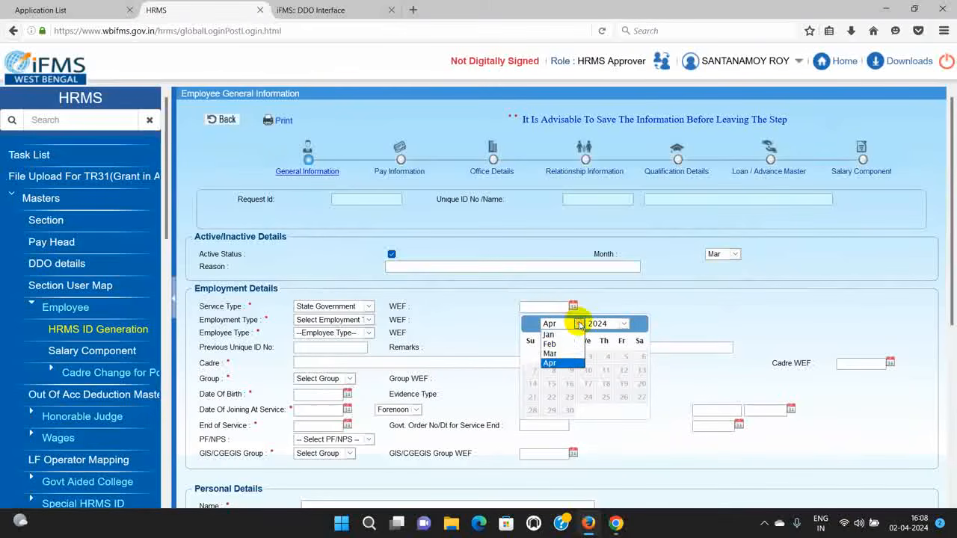
left_click(549, 354)
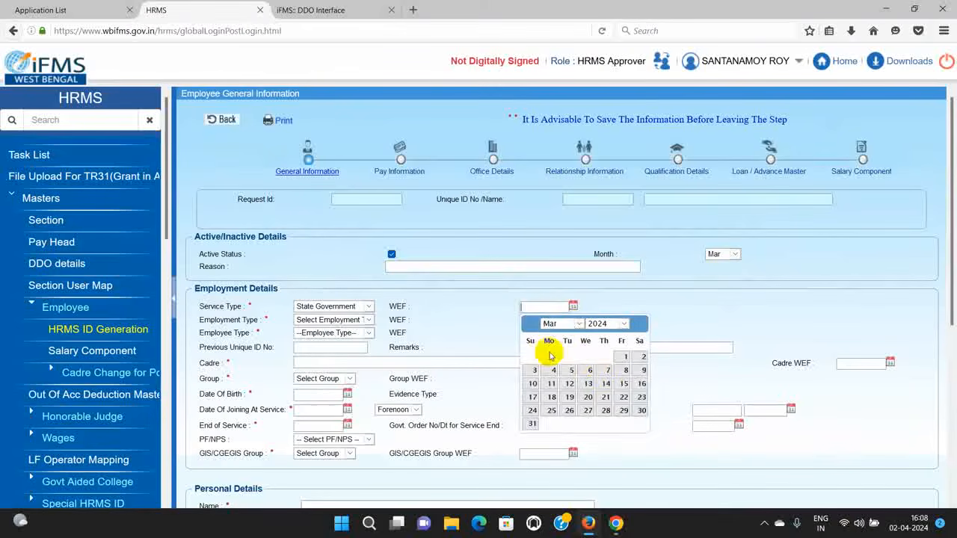
left_click(602, 369)
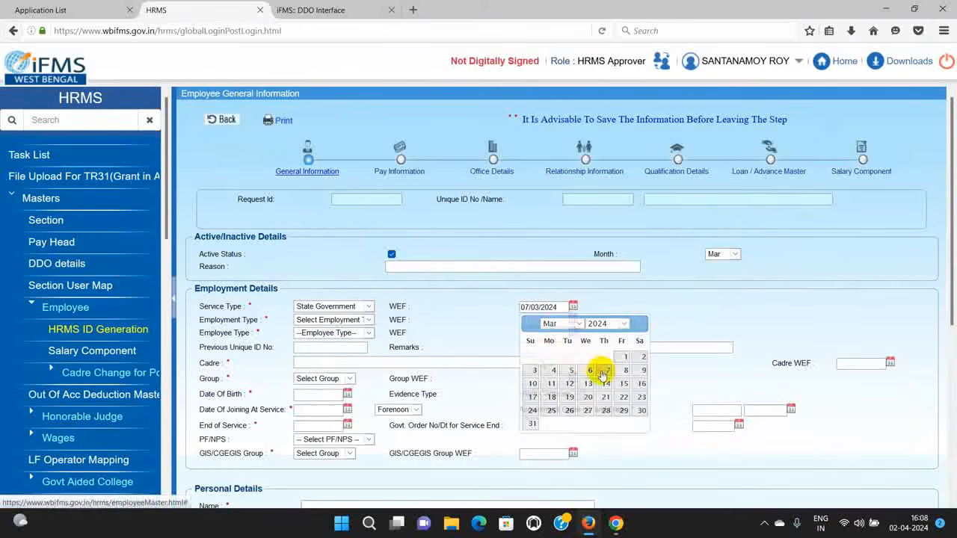
Step: Set the employment type to Permanent, effective 07/03/2024
left_click(367, 320)
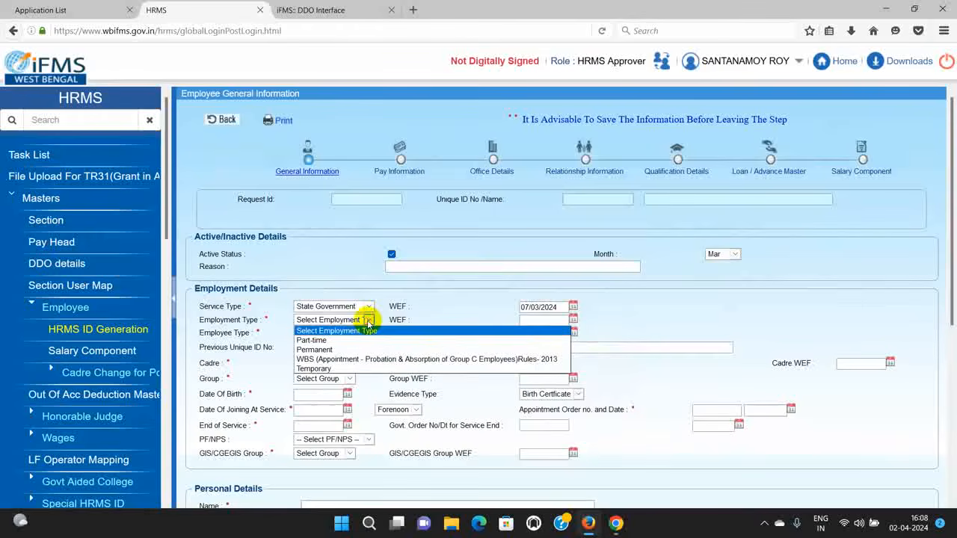
left_click(318, 349)
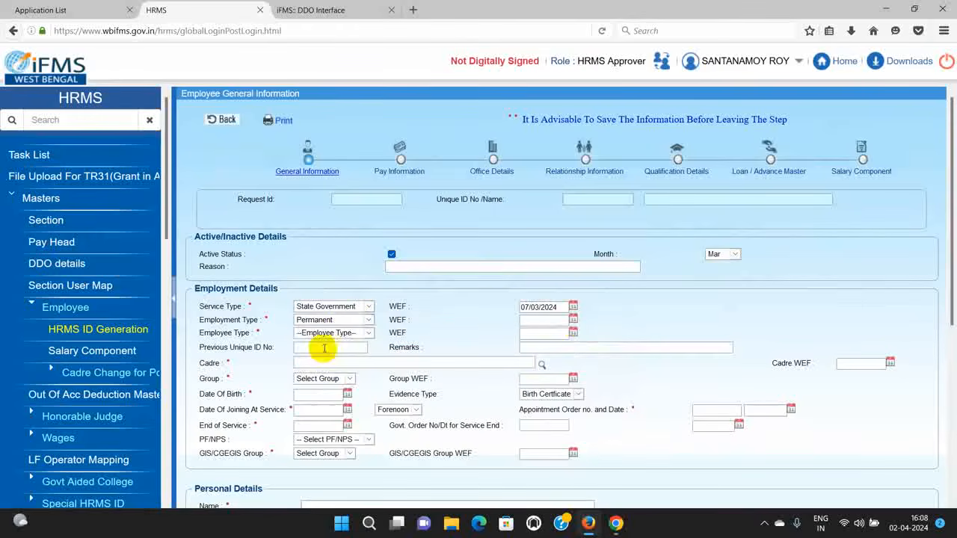
left_click(573, 319)
left_click(578, 338)
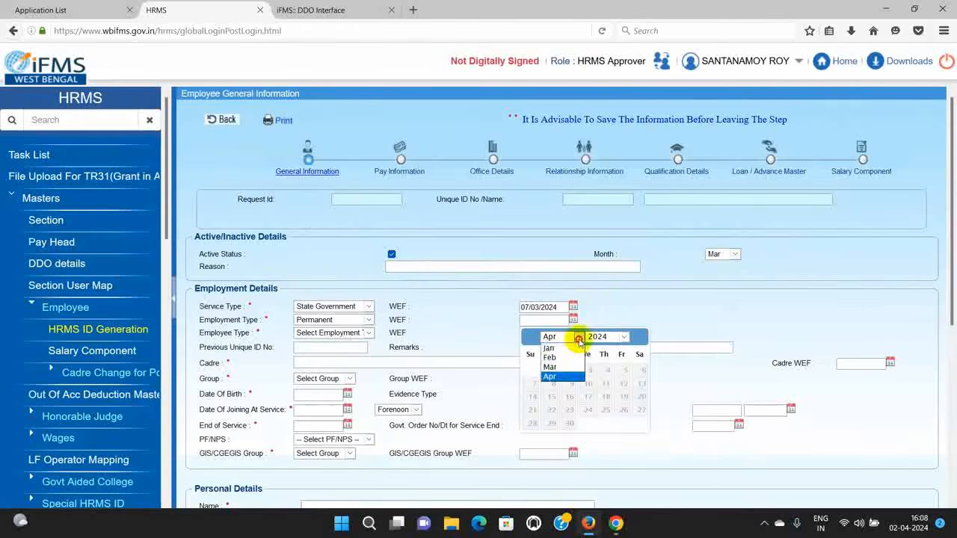
left_click(551, 367)
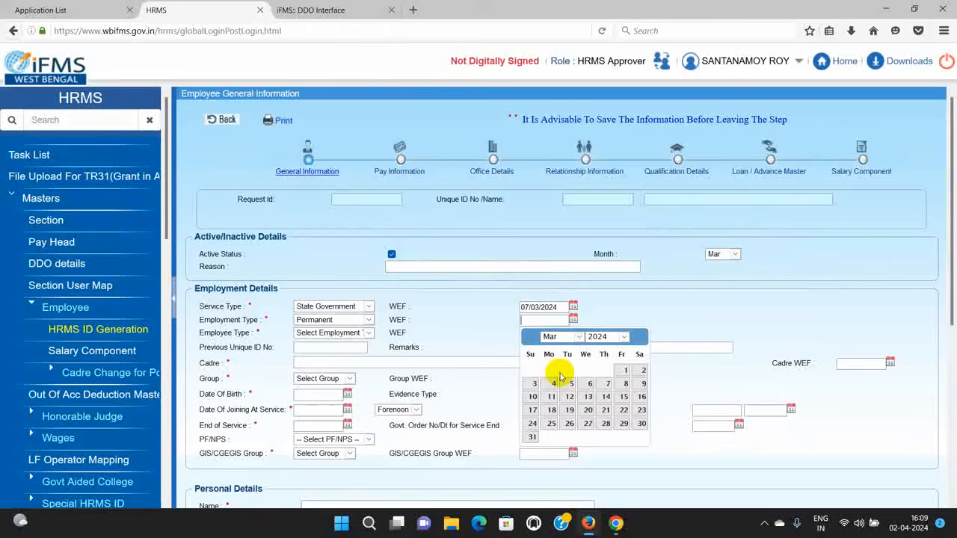
left_click(604, 384)
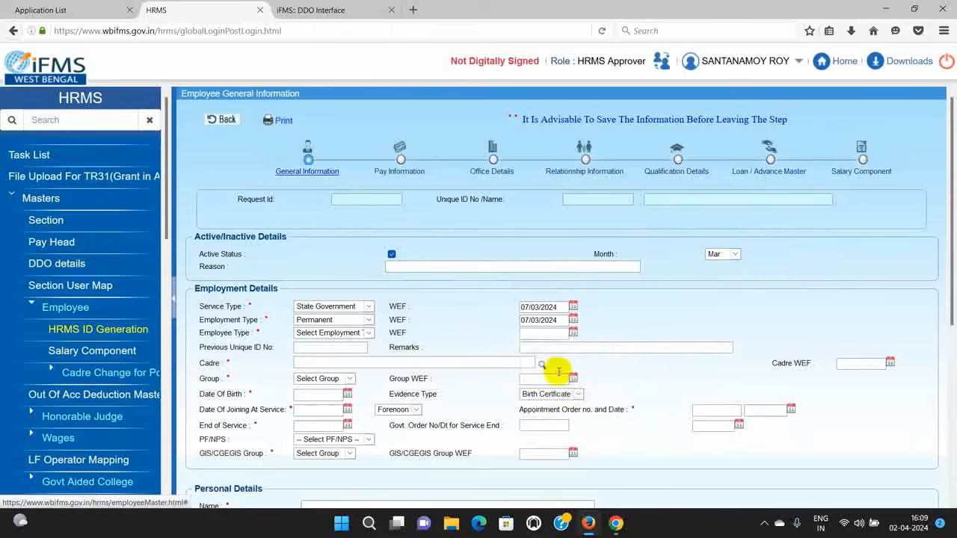
Step: Set the employee type to Employed, effective 07/03/2024
left_click(368, 335)
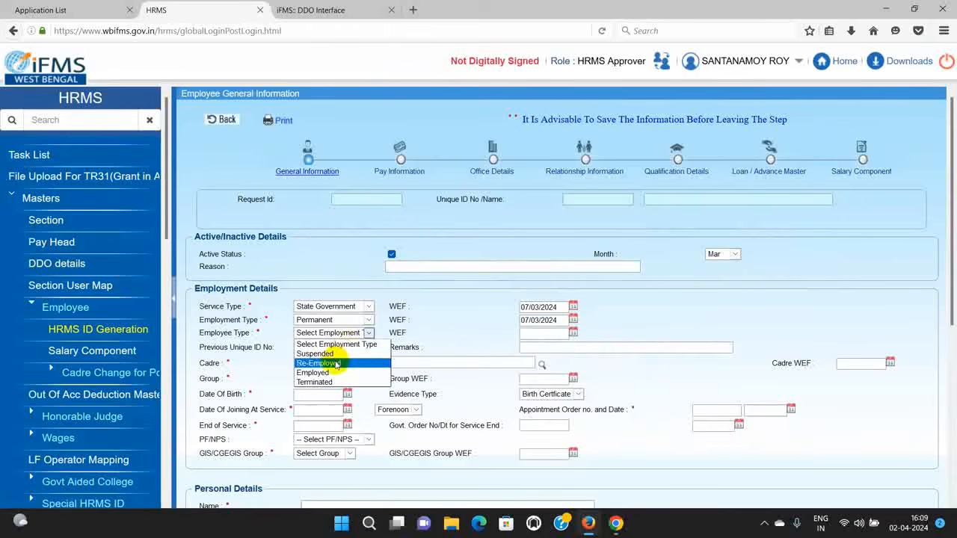
left_click(329, 373)
left_click(573, 333)
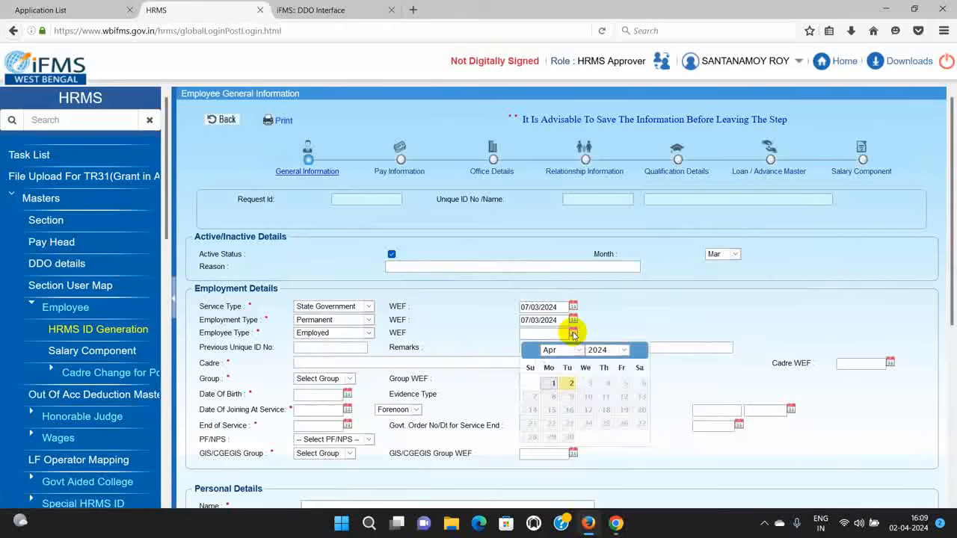
left_click(580, 350)
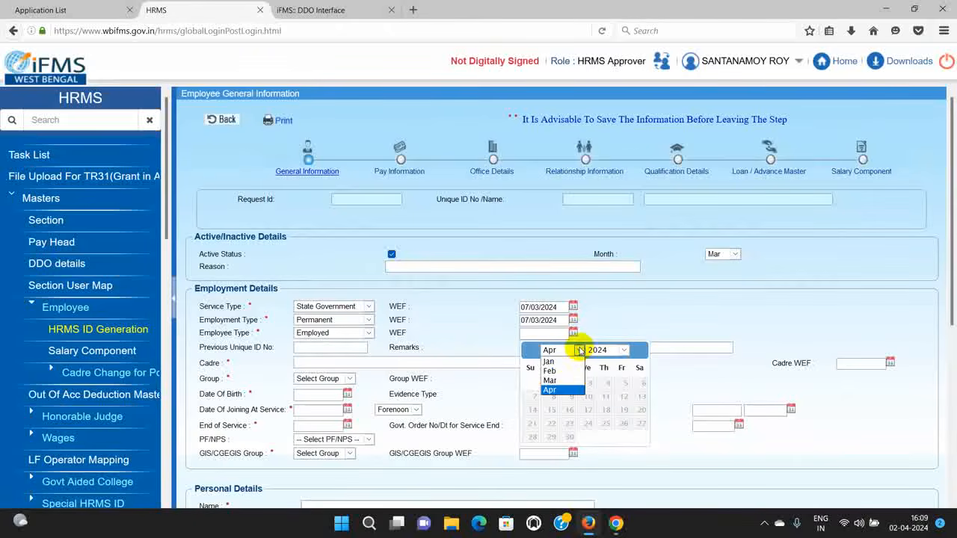
left_click(550, 380)
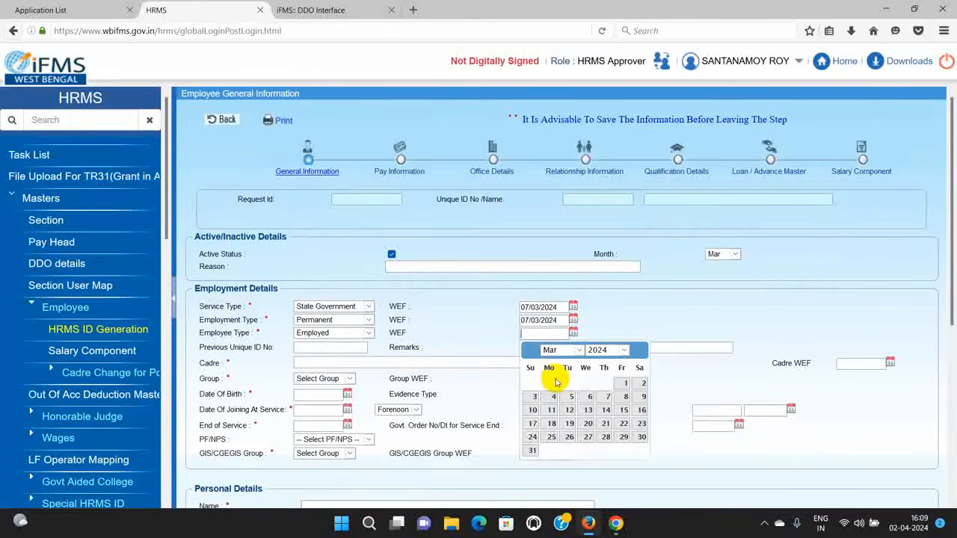
left_click(606, 396)
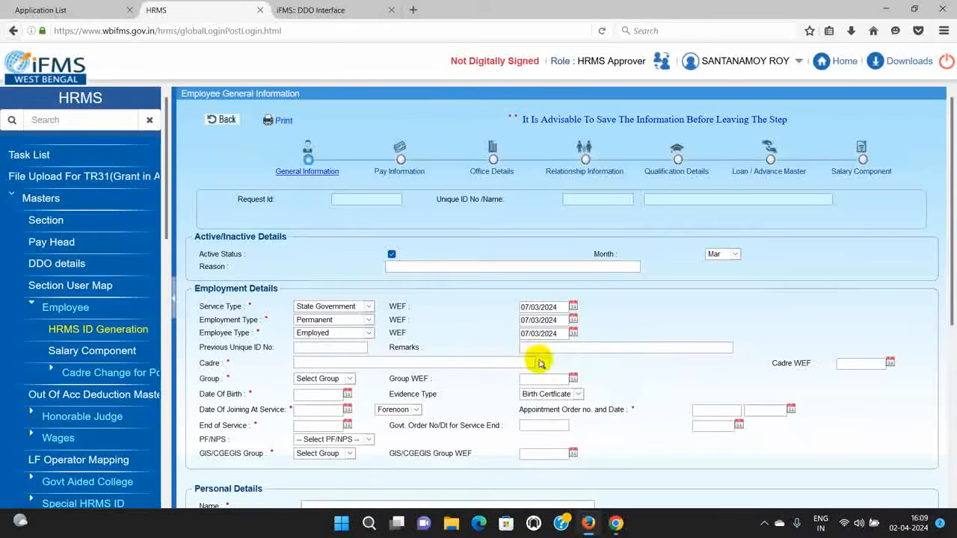
left_click(540, 364)
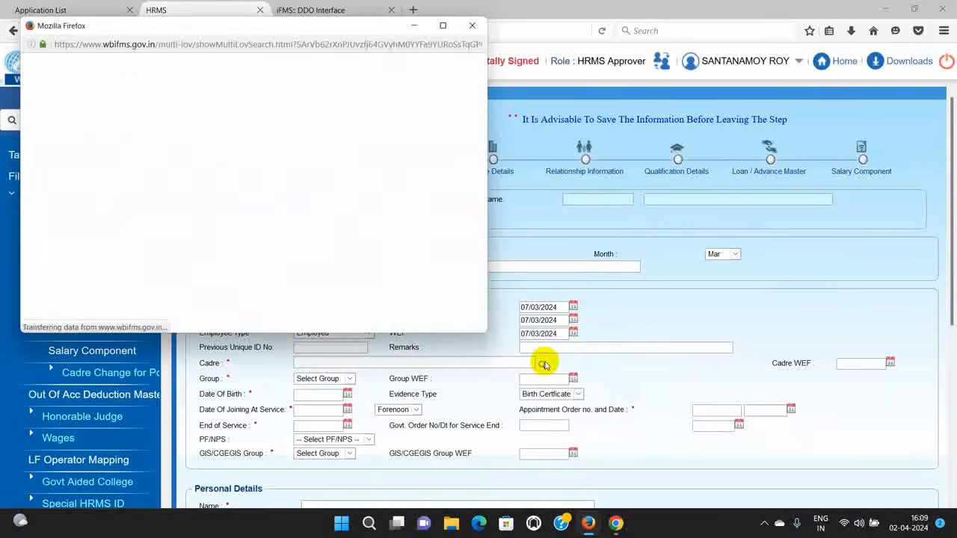
Step: Search the cadre list for OTHERS and select the Others cadre
left_click(377, 99)
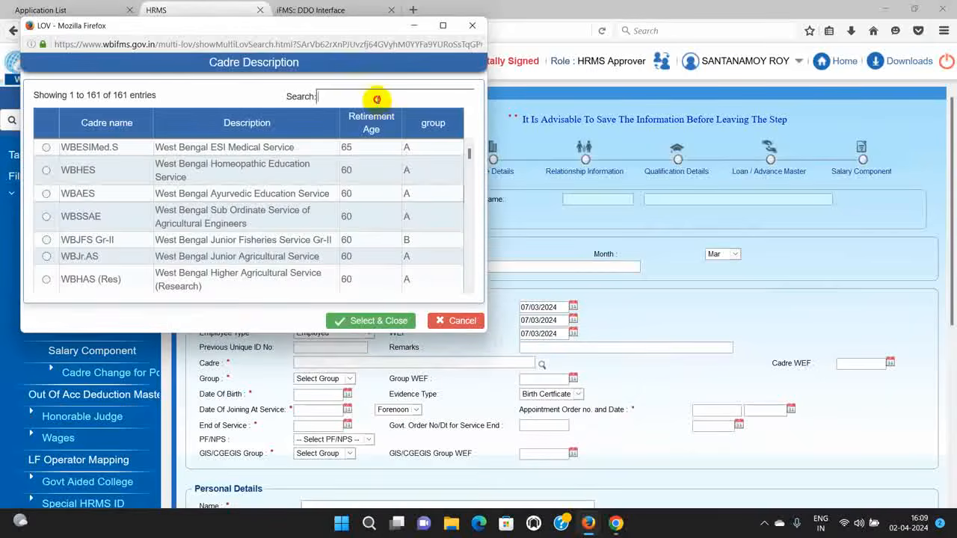
type("WC")
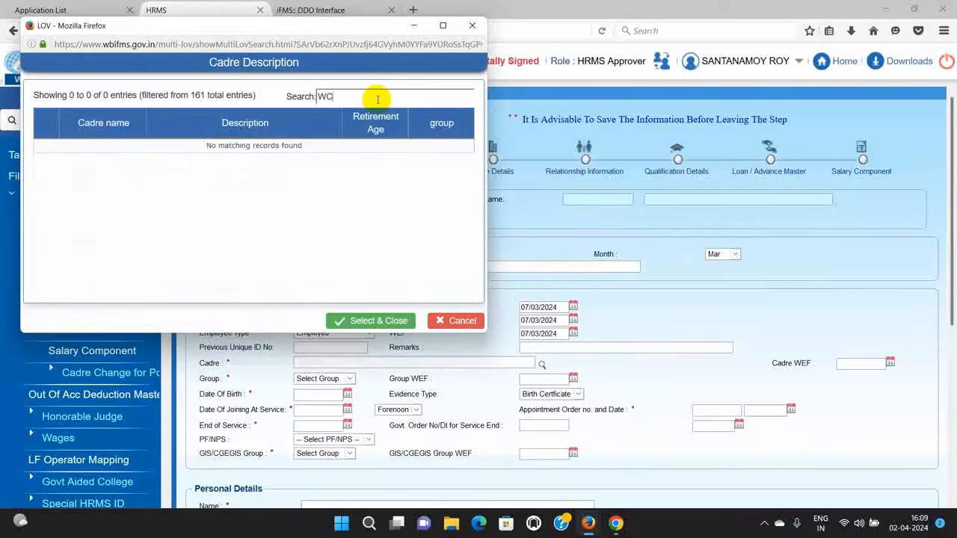
key("BackSpace")
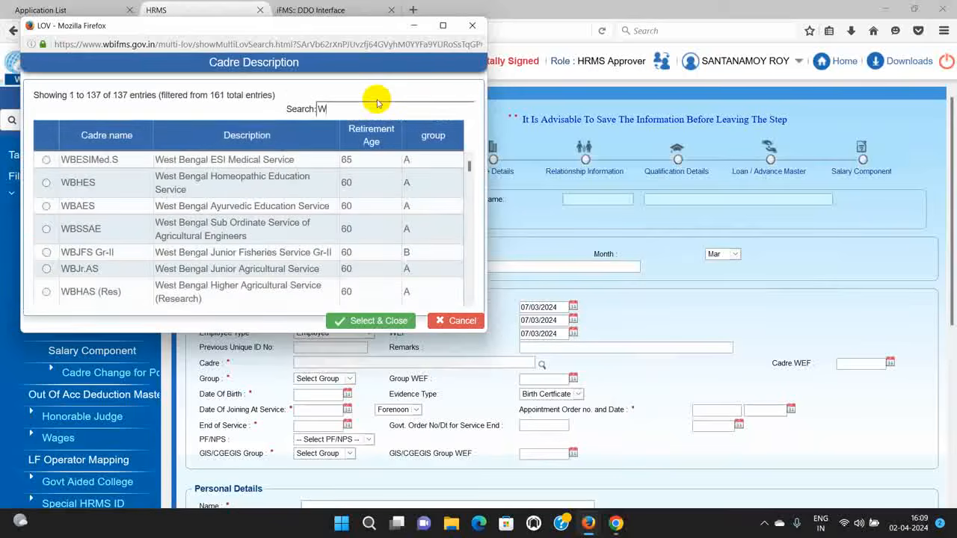
key("BackSpace")
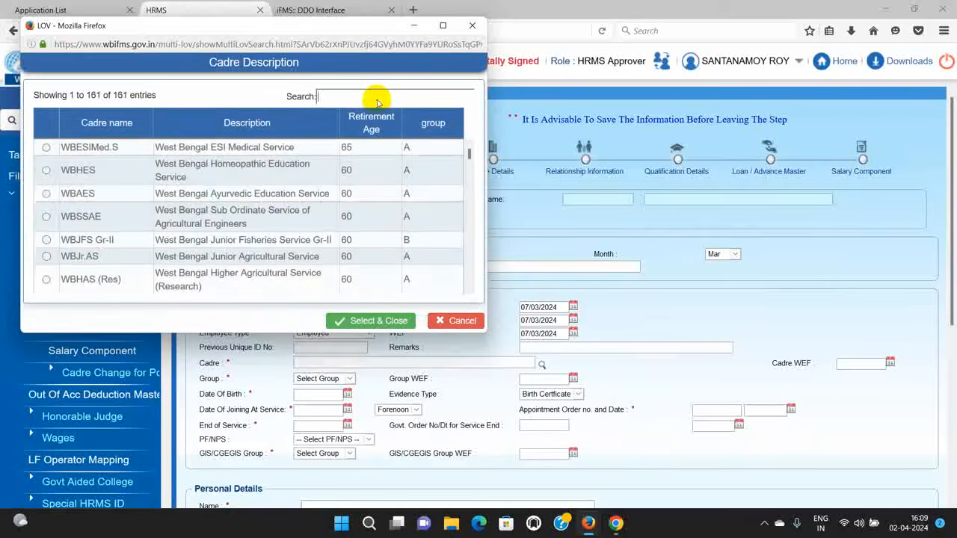
type("OTHER")
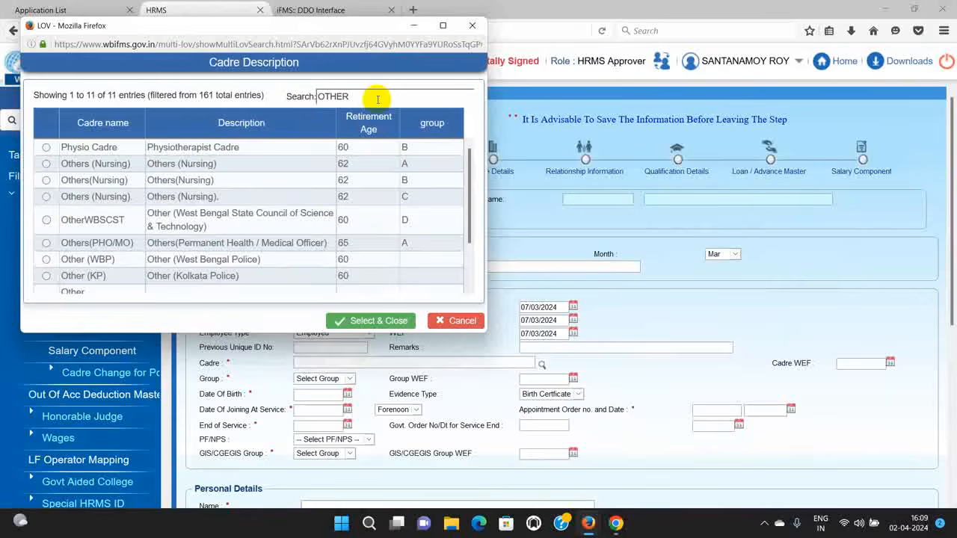
type("S")
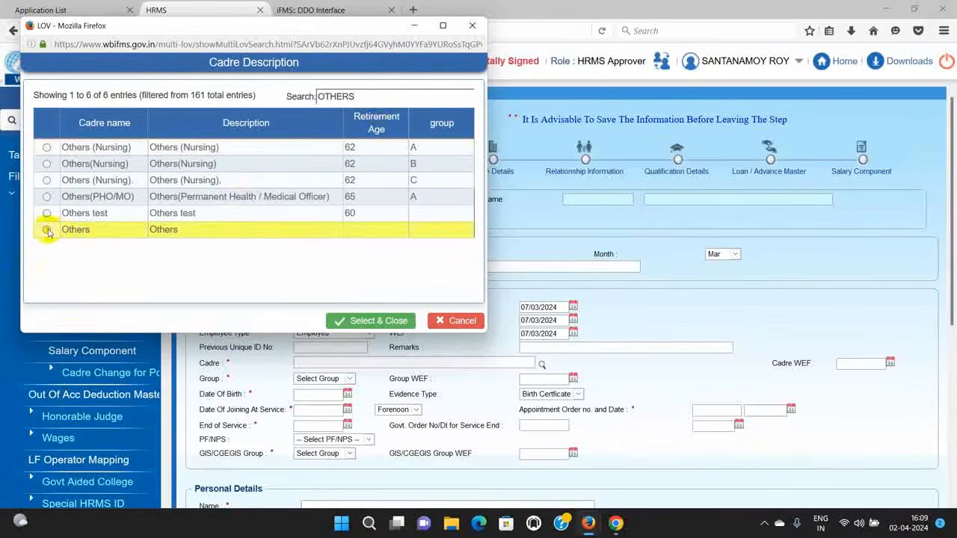
left_click(46, 230)
left_click(344, 326)
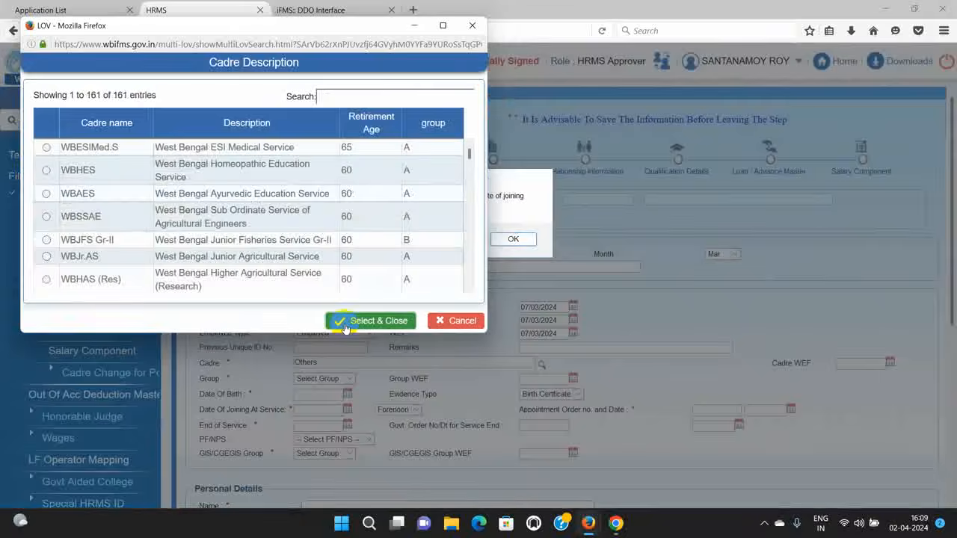
Step: Dismiss the date of joining warning and set Cadre WEF to 07/03/2024
left_click(472, 26)
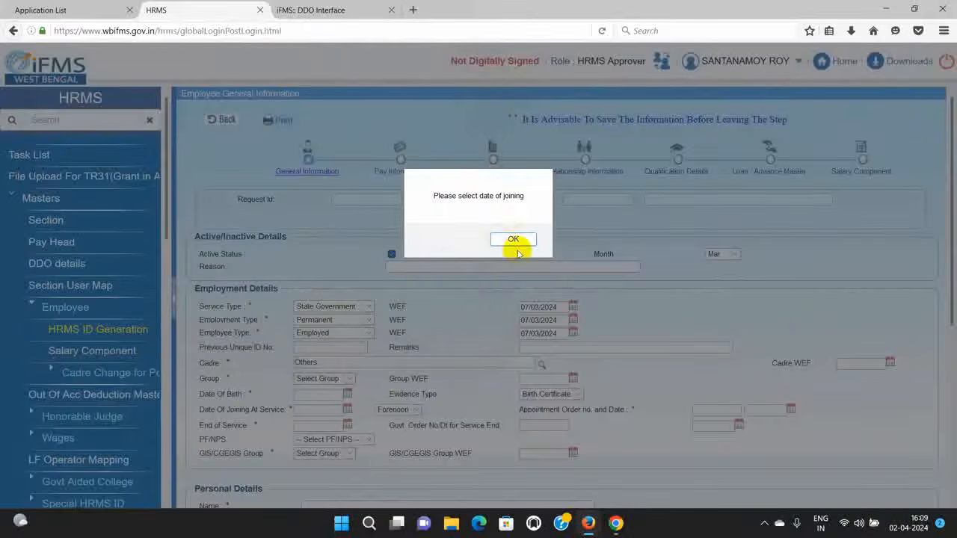
left_click(514, 240)
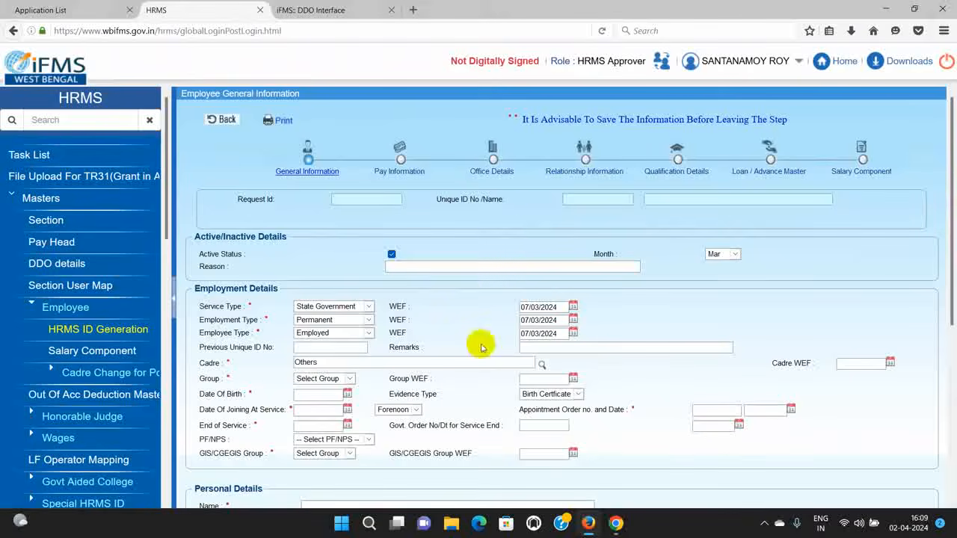
left_click(889, 363)
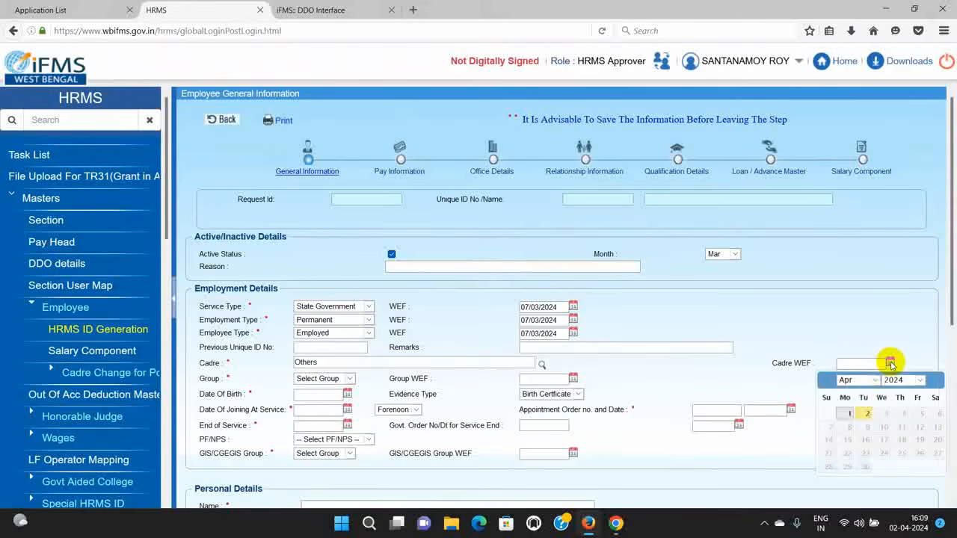
left_click(859, 380)
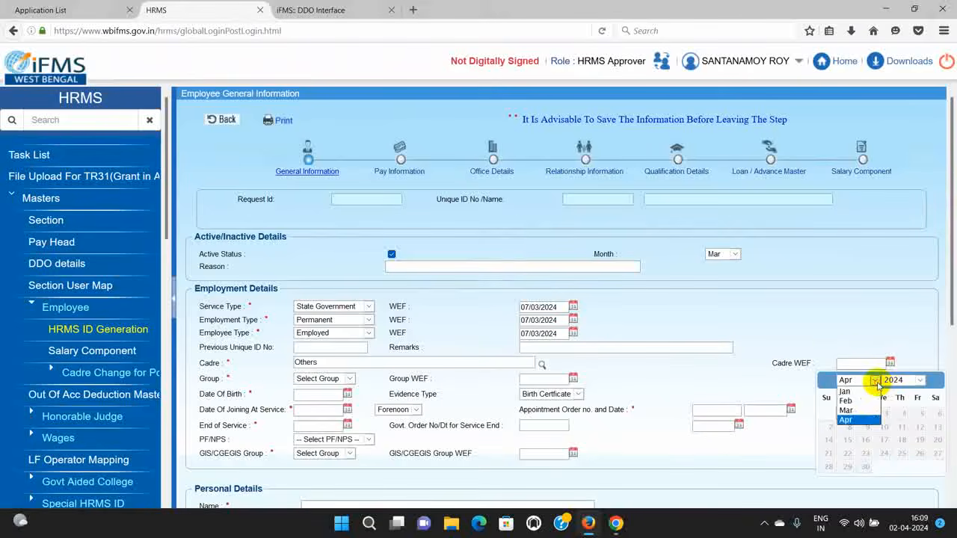
left_click(853, 414)
left_click(904, 427)
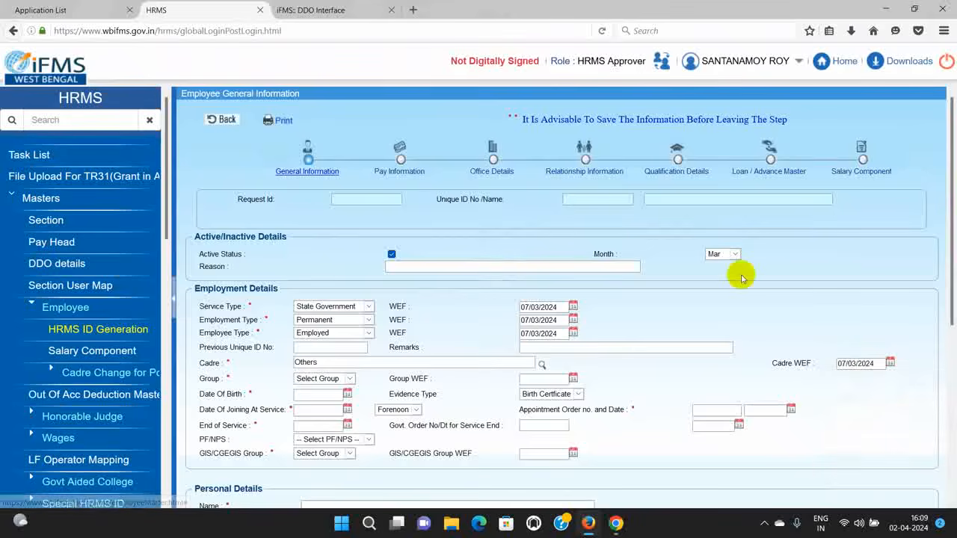
Step: Set the group to B with Group WEF 07/03/2024
scroll(736, 277, "down", 1)
left_click(329, 315)
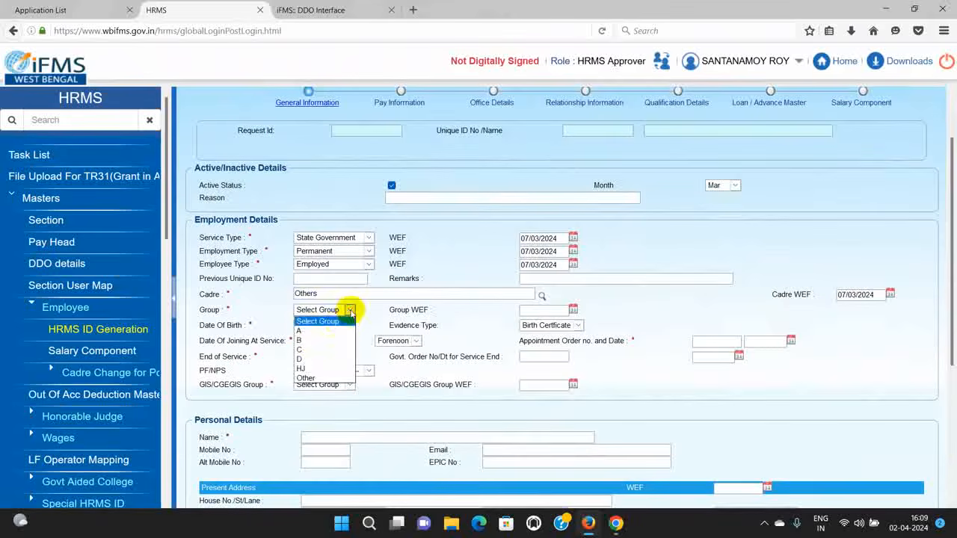
left_click(312, 340)
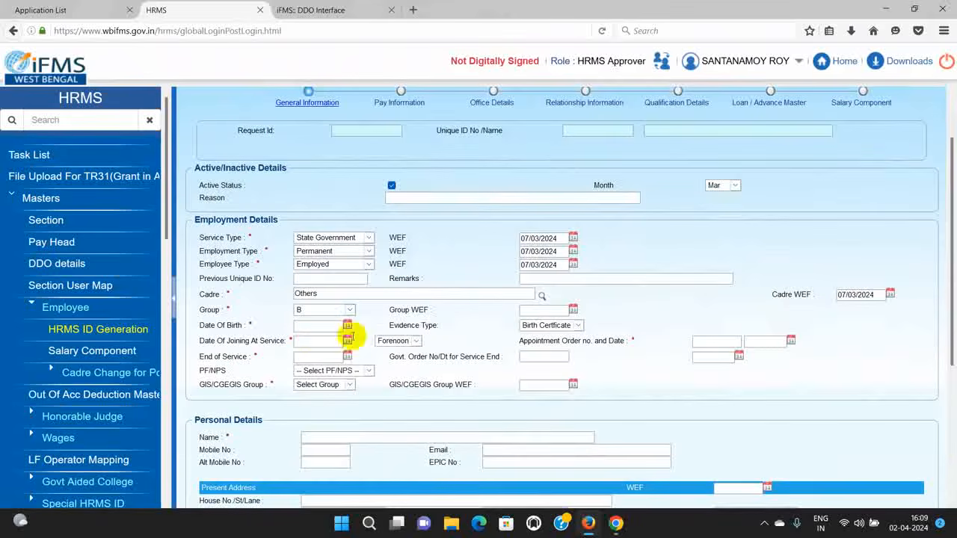
left_click(574, 310)
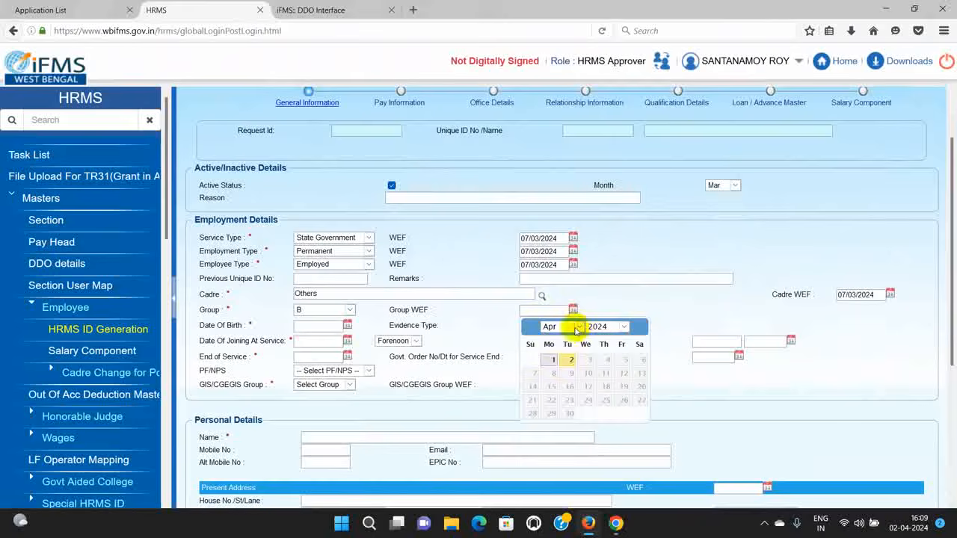
left_click(581, 327)
left_click(551, 357)
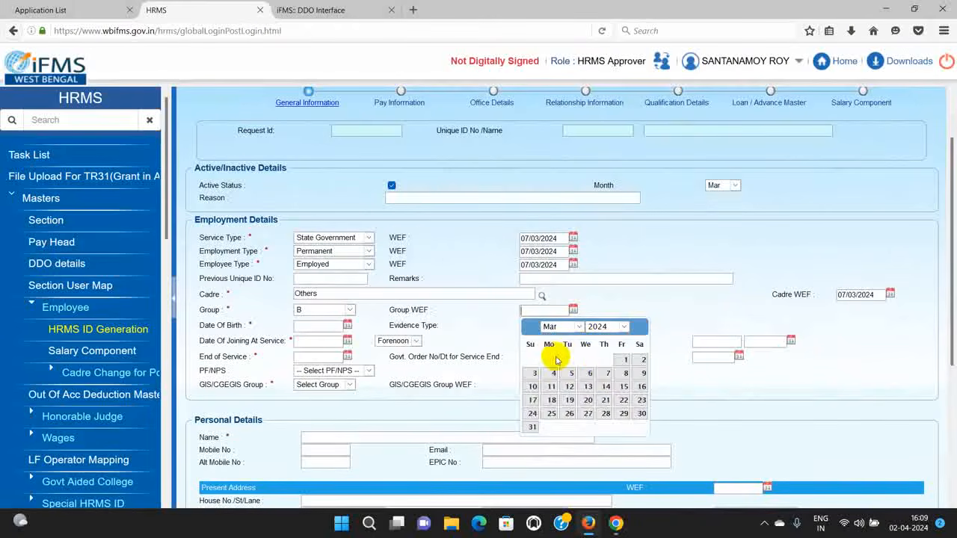
left_click(605, 374)
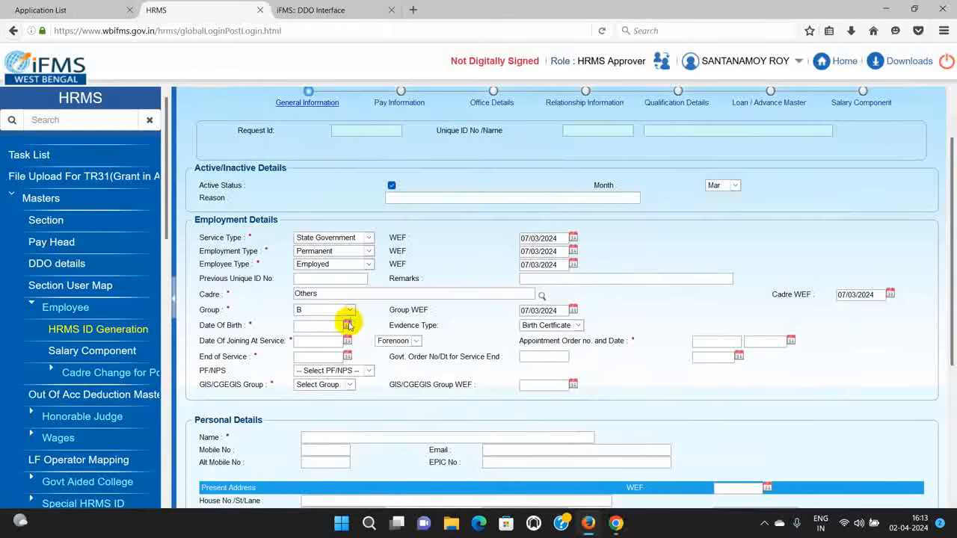
Step: Set the date of birth to 22/09/1989 using the calendar
left_click(348, 324)
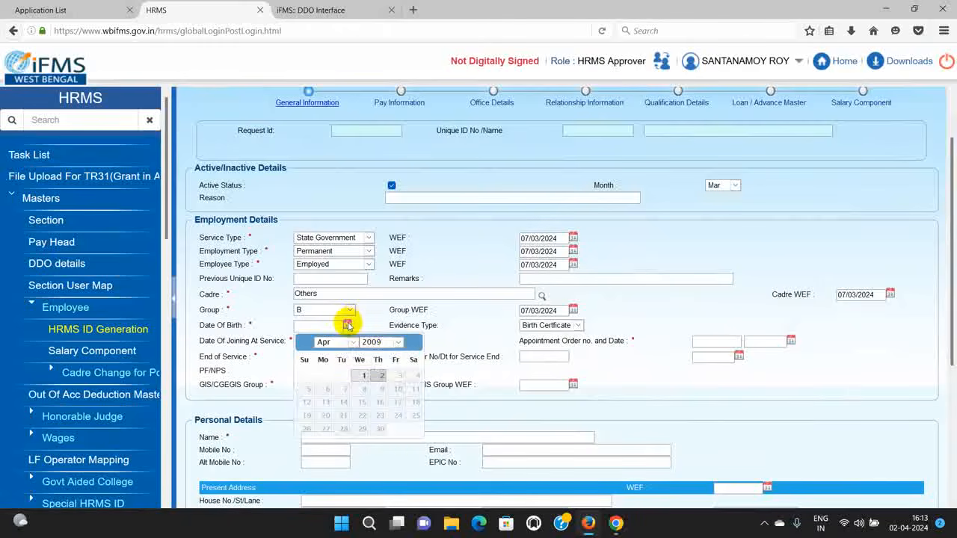
left_click(392, 344)
scroll(378, 374, "up", 5)
left_click(378, 346)
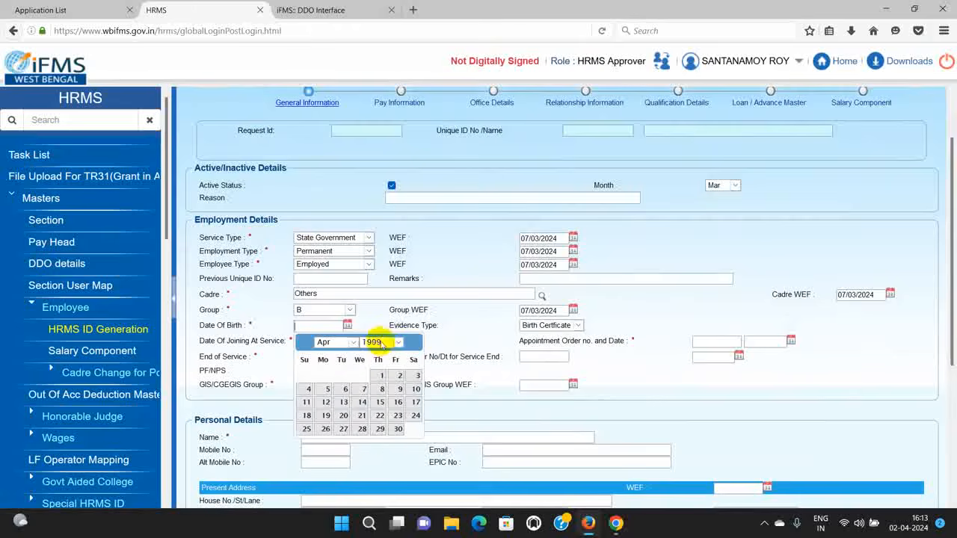
left_click(380, 342)
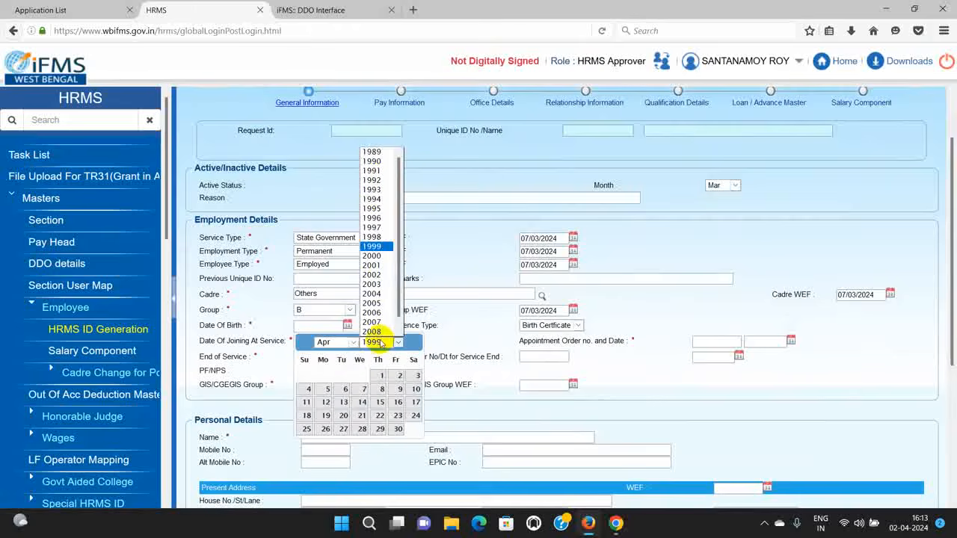
left_click(376, 153)
left_click(348, 341)
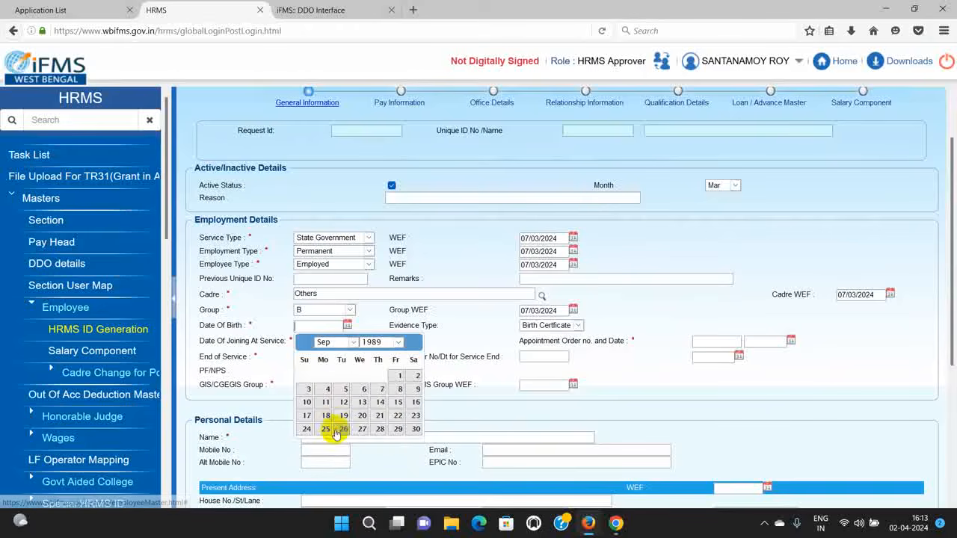
left_click(334, 430)
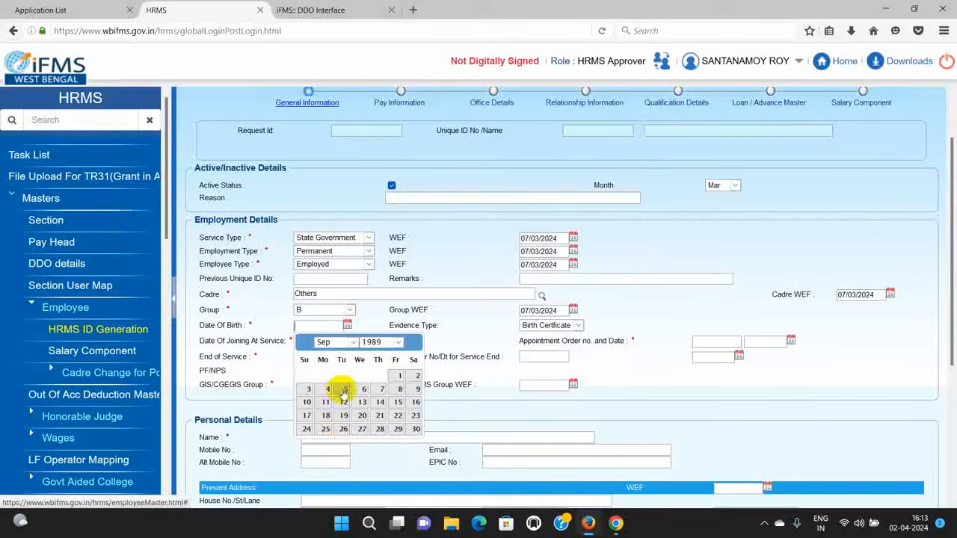
left_click(397, 416)
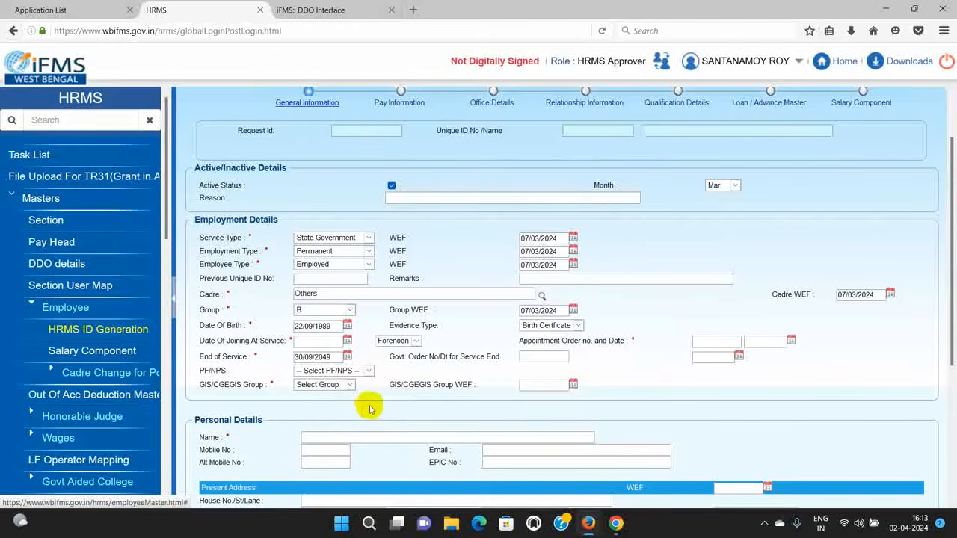
Step: Choose Admit Card as evidence type and set the date of joining to 07/03/2024
left_click(575, 329)
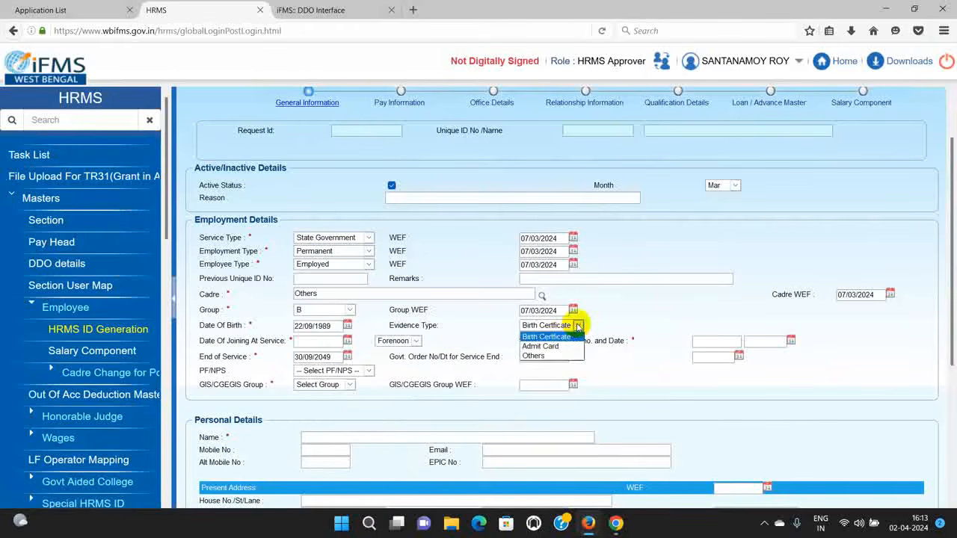
left_click(559, 345)
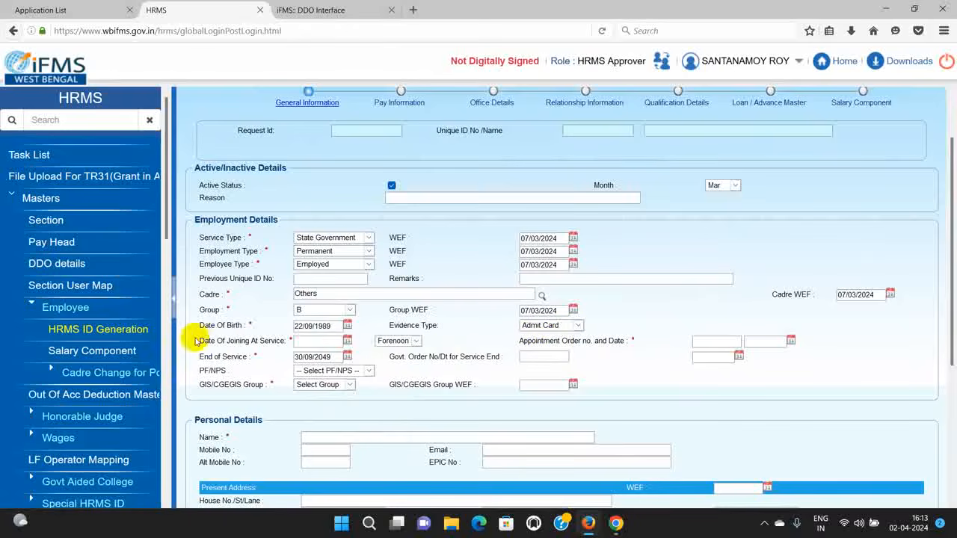
left_click(349, 342)
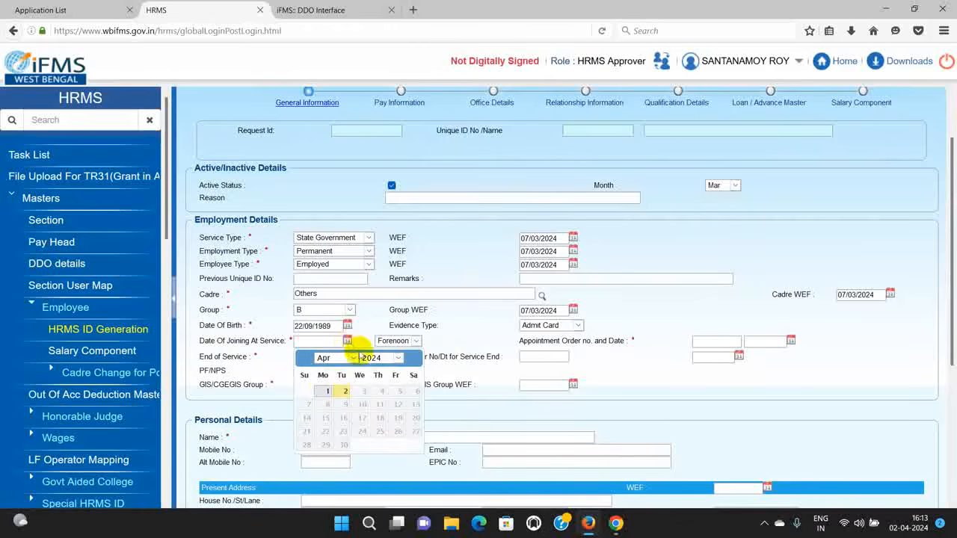
left_click(337, 358)
left_click(324, 388)
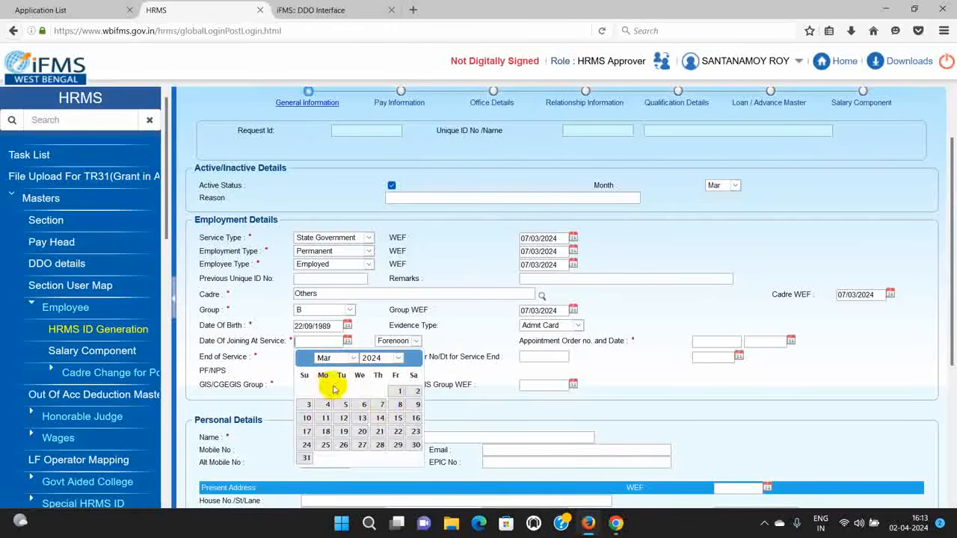
left_click(382, 410)
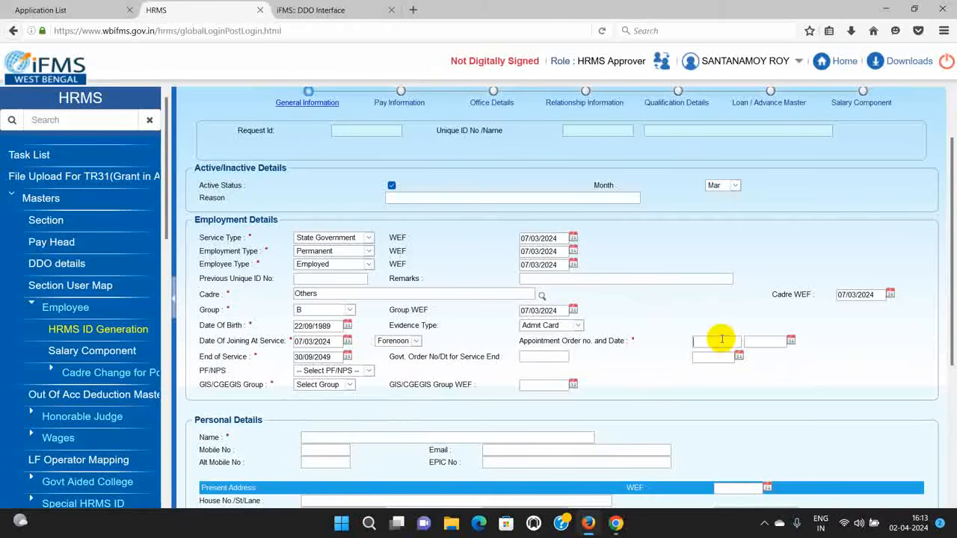
Step: Enter appointment order number 609/ICDS-DTE dated 05/03/2024
type("609")
type("/ICD")
type("S")
type("-DTE")
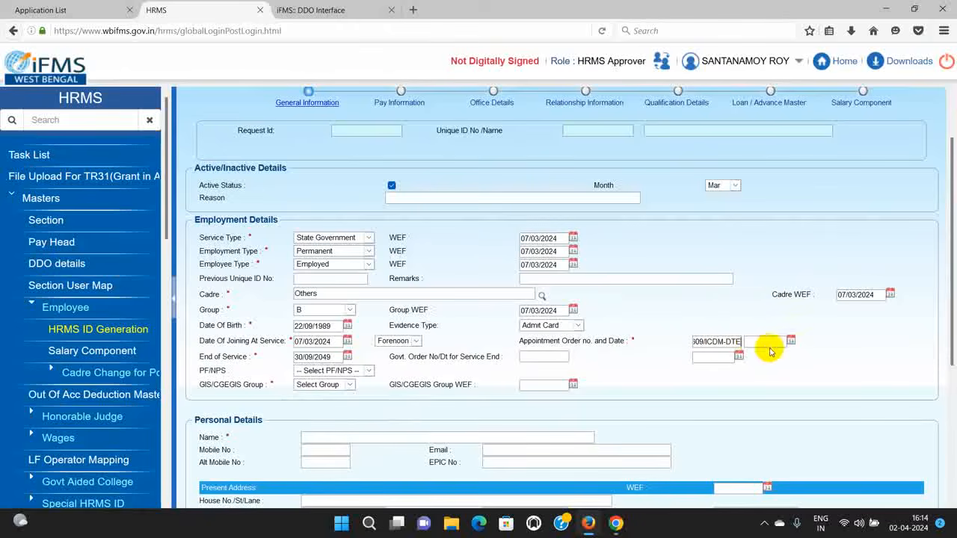
left_click(790, 341)
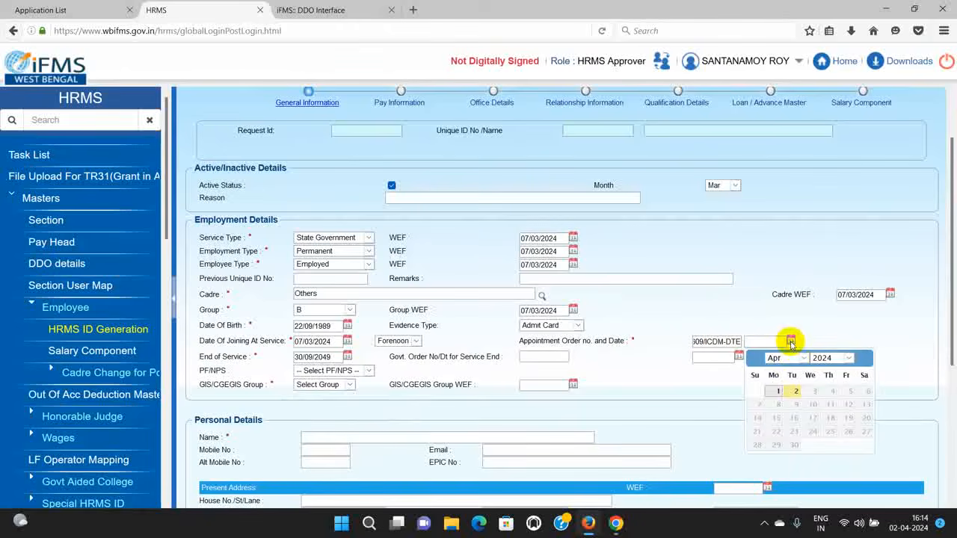
left_click(784, 358)
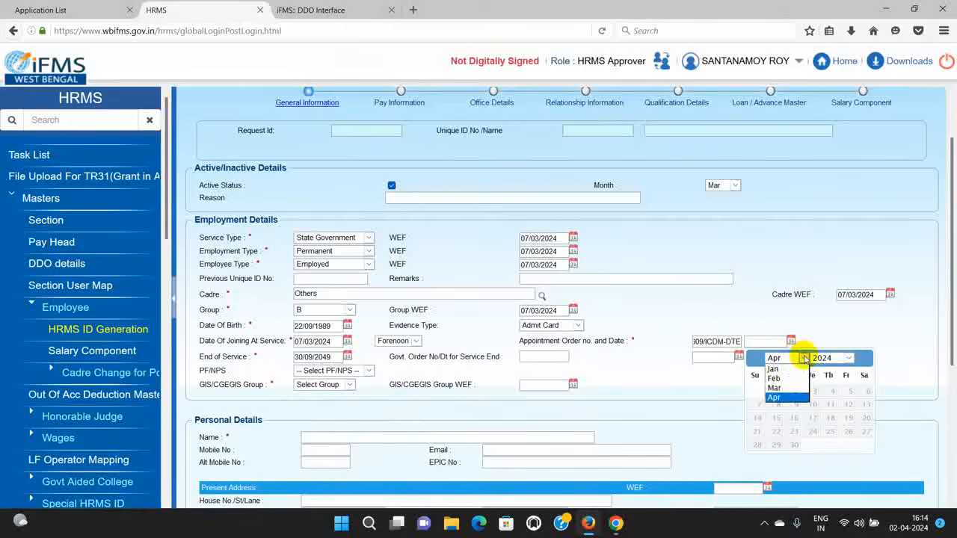
left_click(774, 388)
left_click(794, 405)
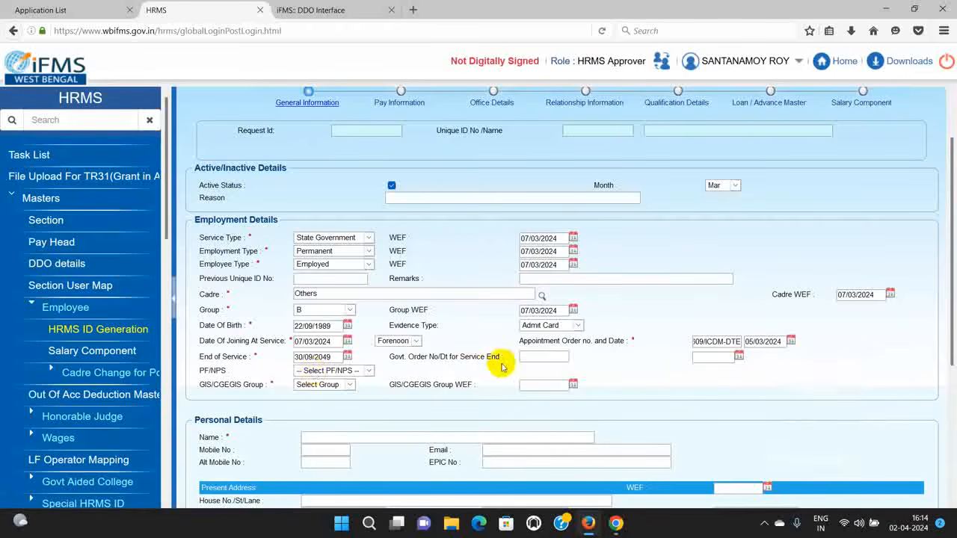
Step: Choose G.P.F. as the PF/NPS scheme with GPF number XX
left_click(365, 376)
left_click(318, 394)
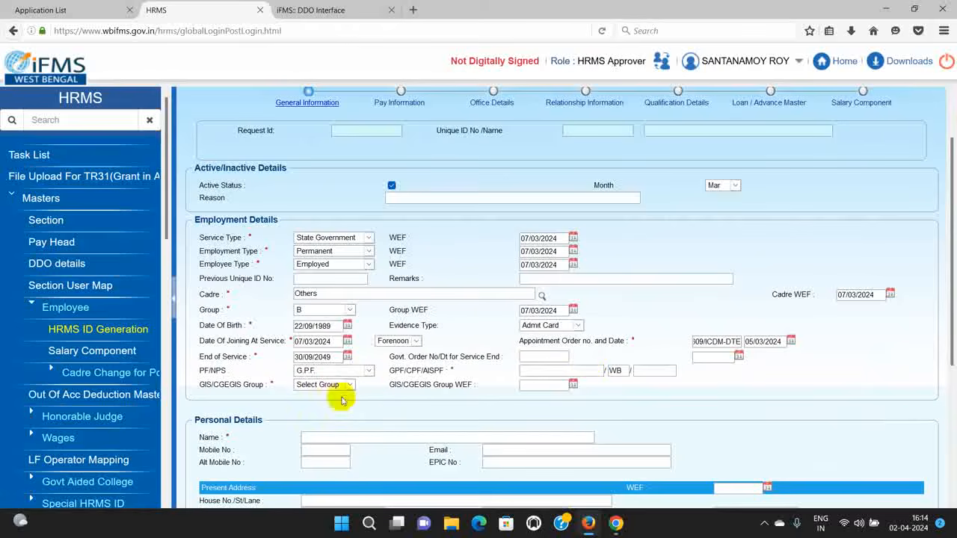
left_click(588, 370)
type("XX")
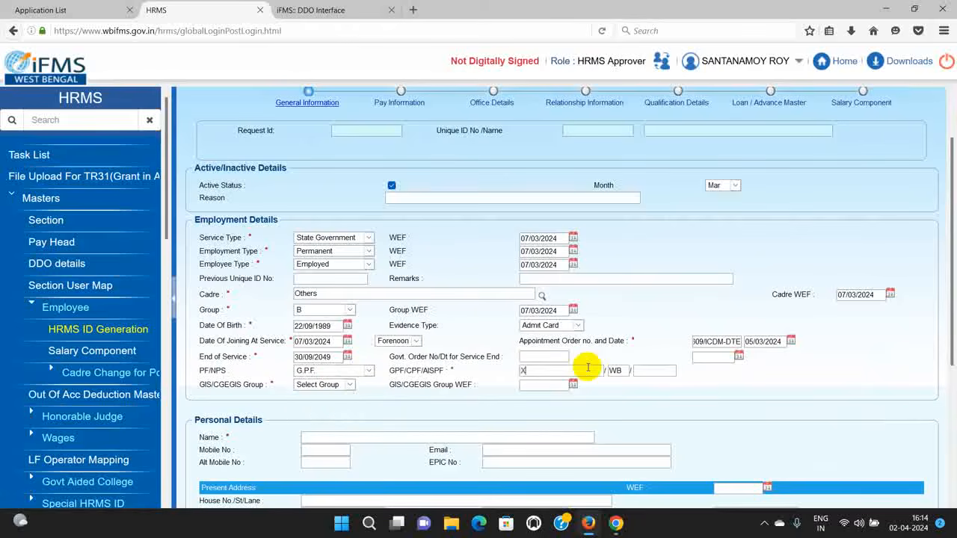
Step: Assign GIS/CGEGIS group B, effective 07/03/2024
left_click(349, 385)
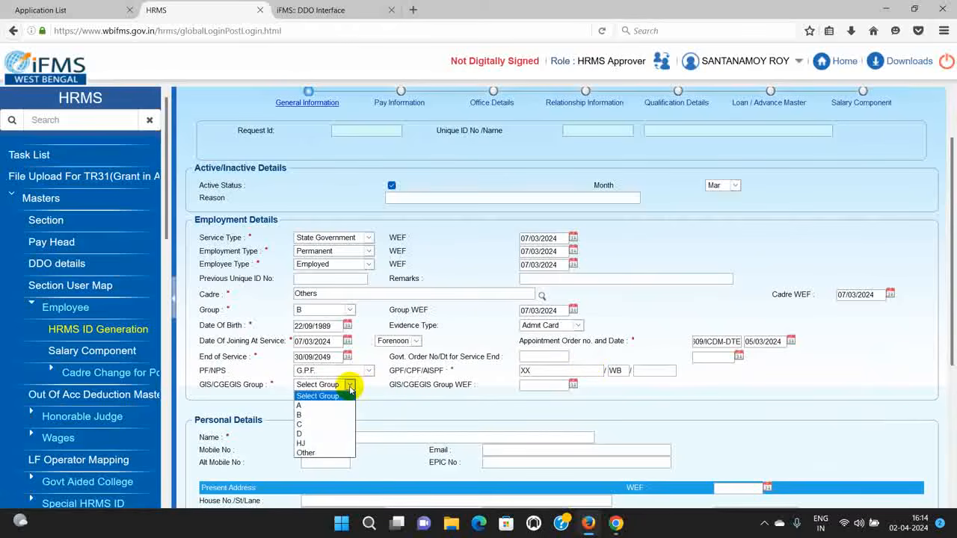
left_click(314, 415)
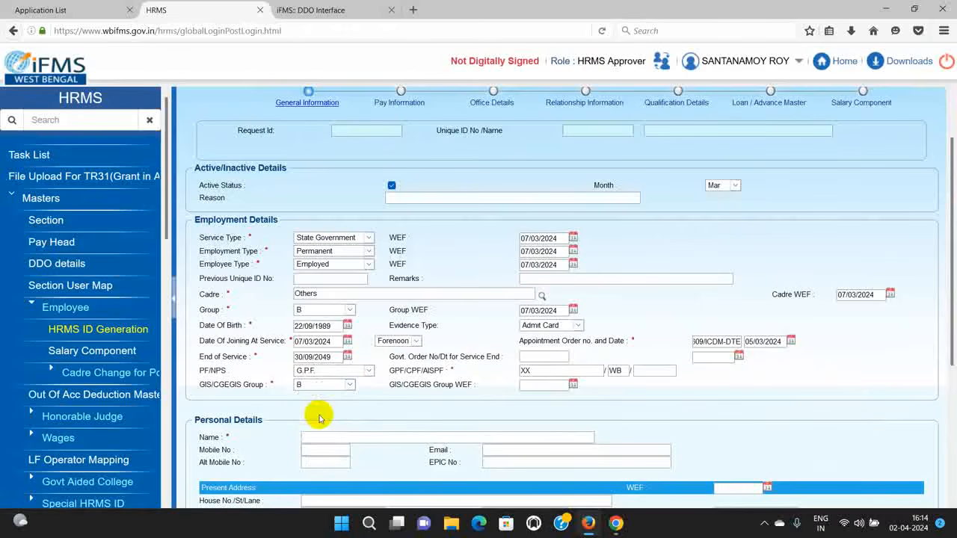
left_click(574, 385)
left_click(578, 402)
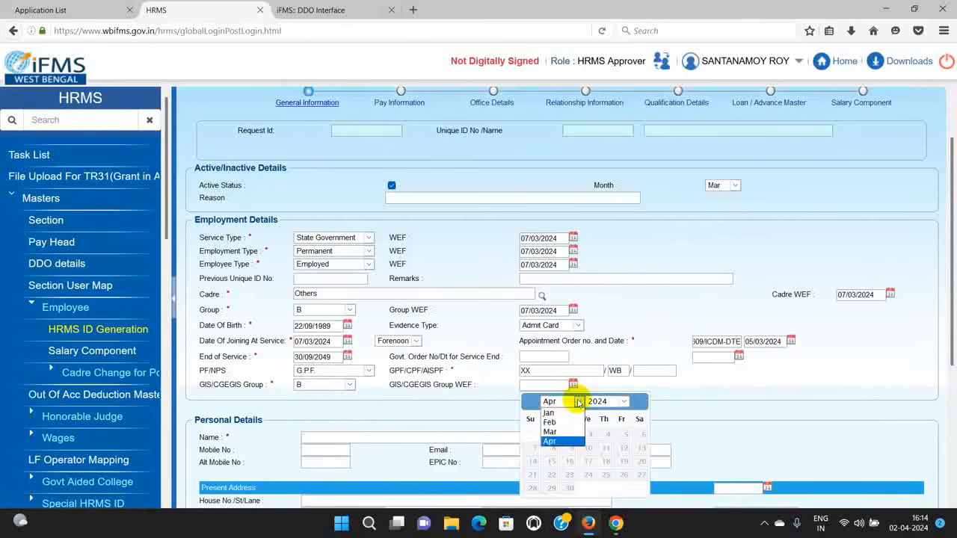
left_click(551, 425)
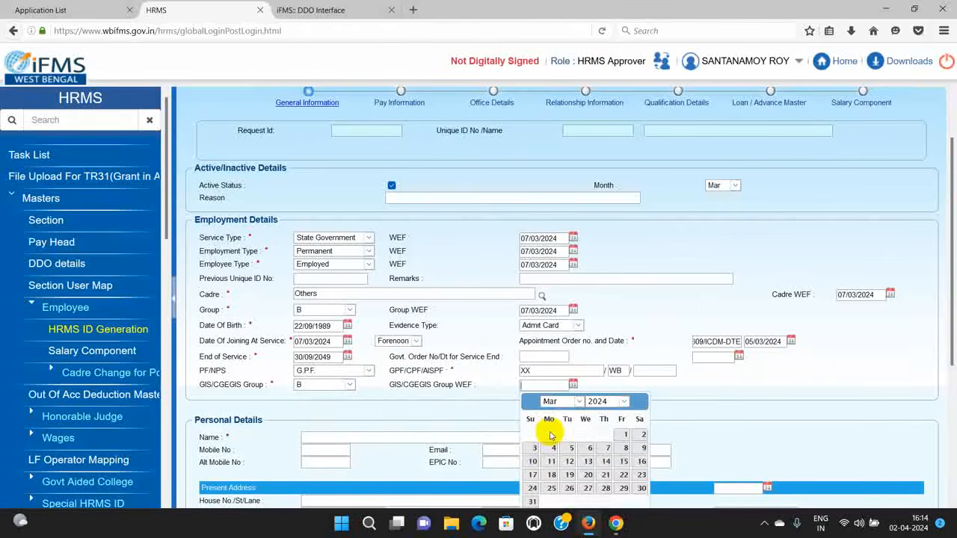
left_click(608, 448)
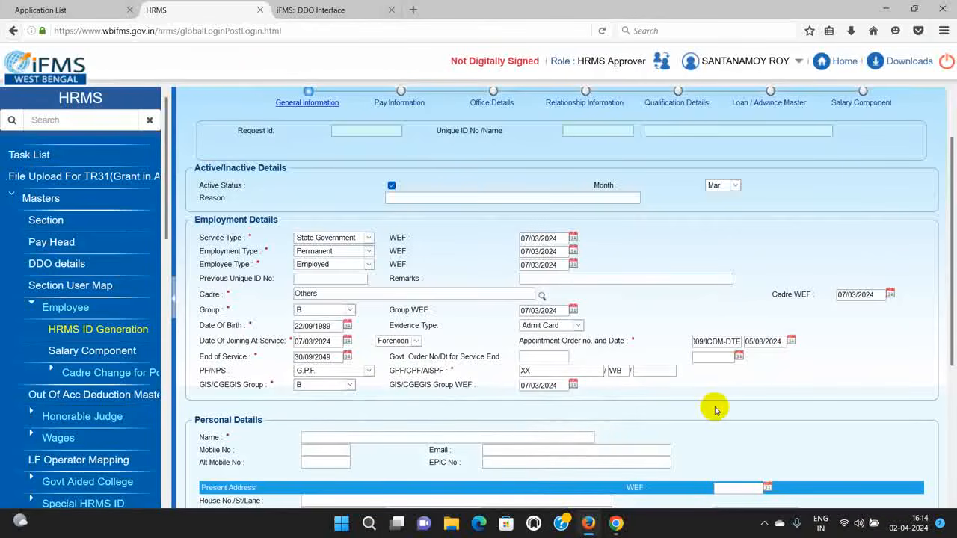
Step: Fill in the employee's name, mobile number and e-mail address in Personal Details
scroll(481, 314, "down", 3)
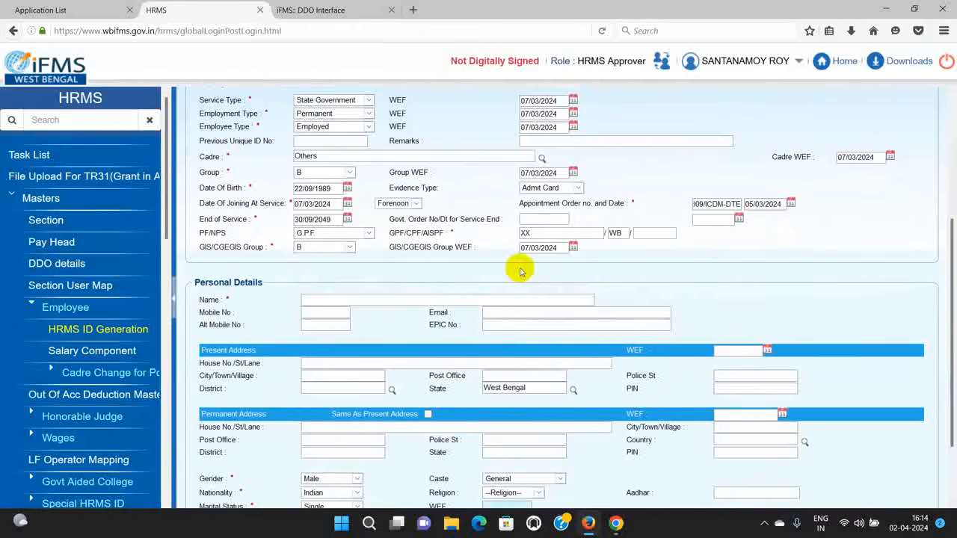
left_click(326, 296)
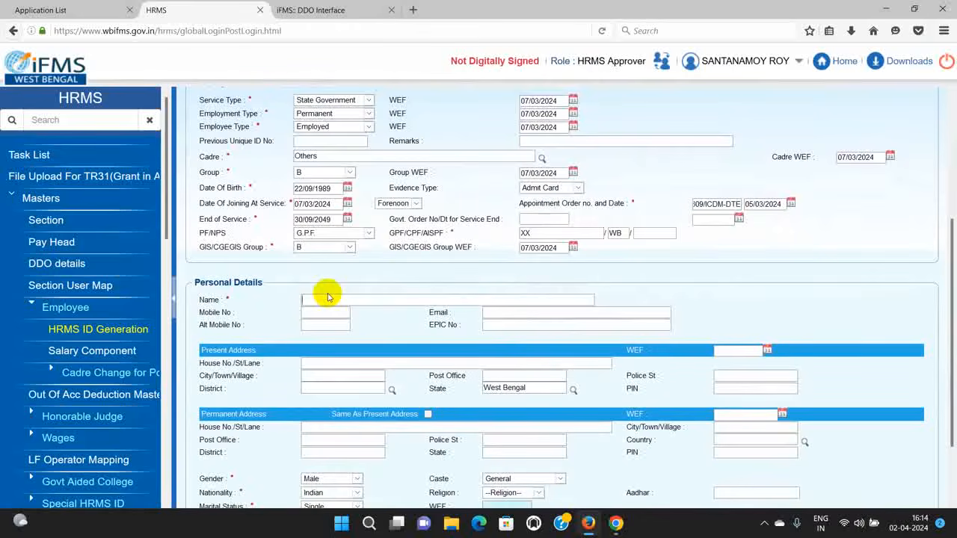
type("MITR")
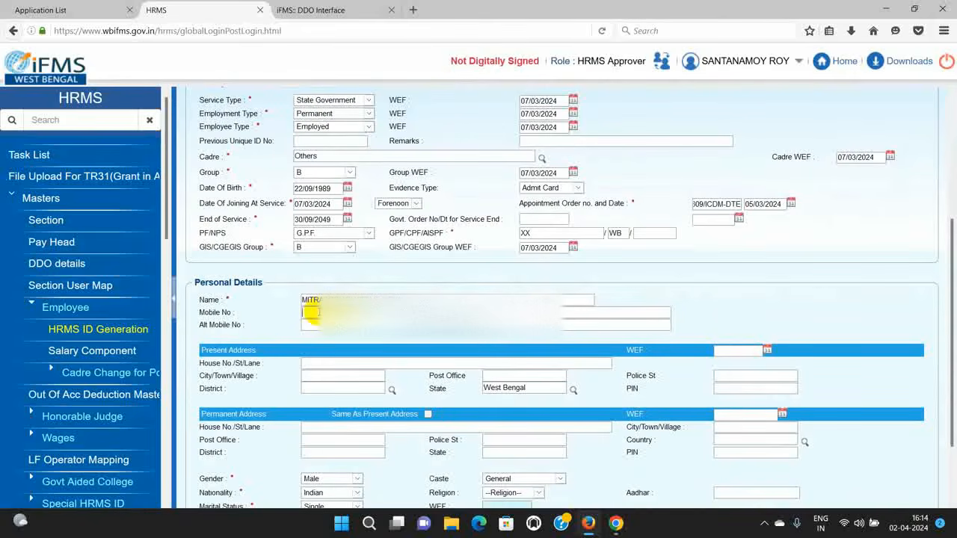
left_click(310, 313)
type("89812")
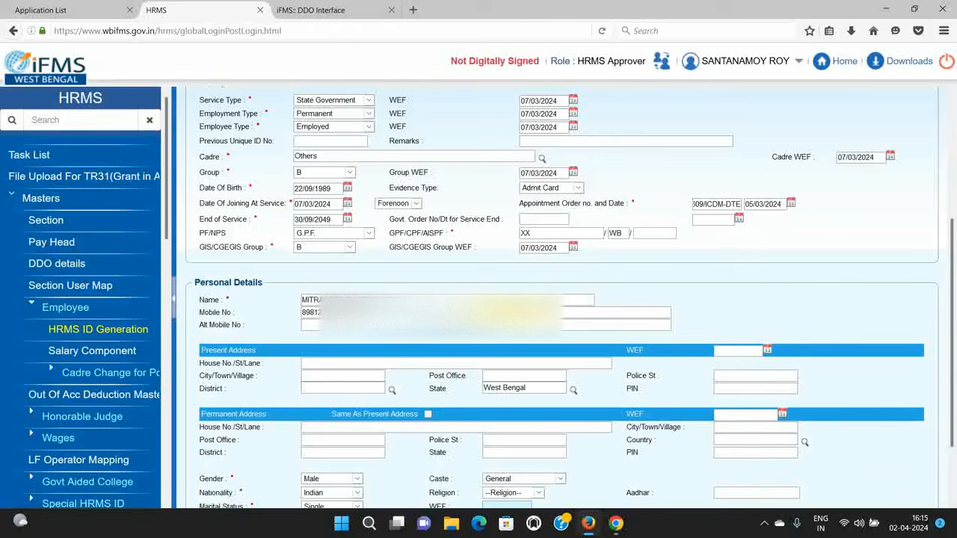
type("mail.com")
scroll(299, 322, "down", 2)
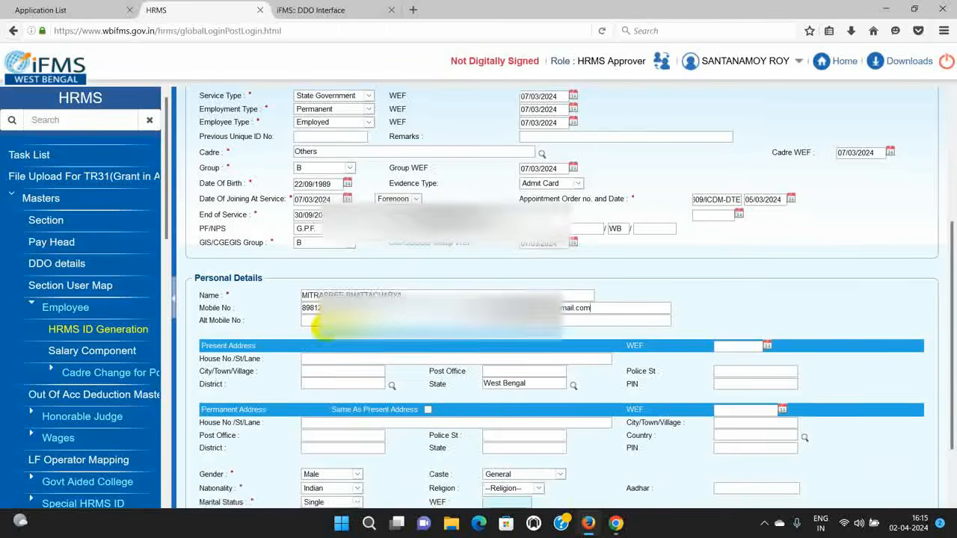
Step: Enter the present address house and street, city, post office and police station
left_click(352, 278)
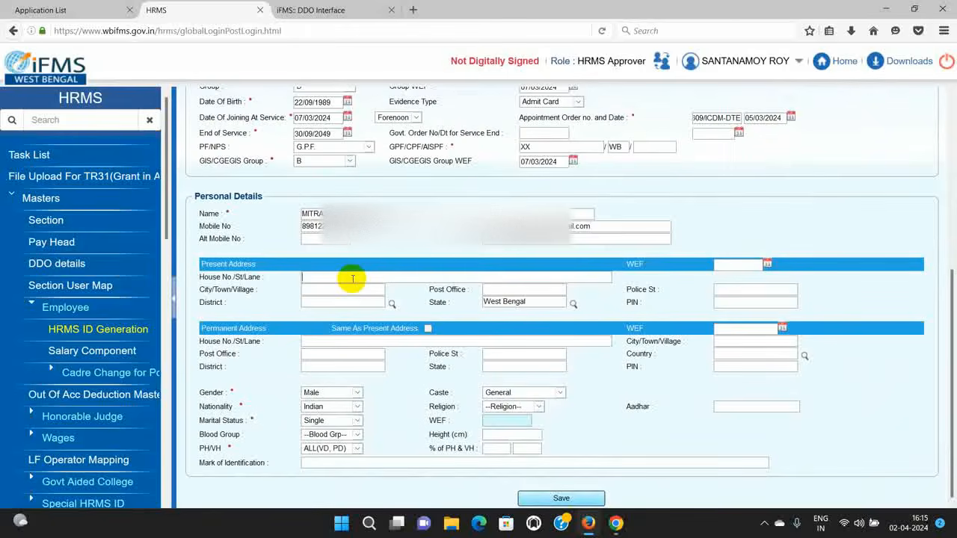
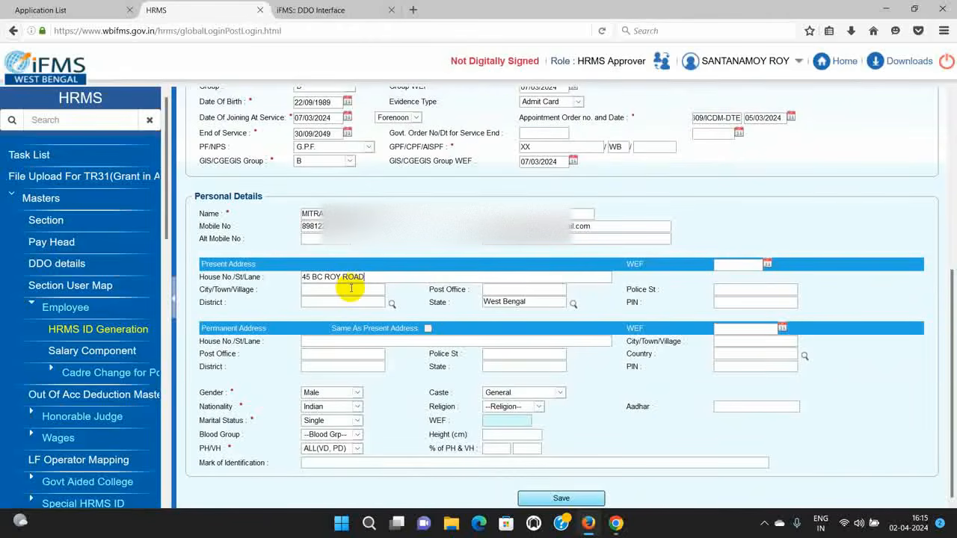
left_click(351, 289)
type("RAJPUR")
left_click(543, 289)
type("RAJPU")
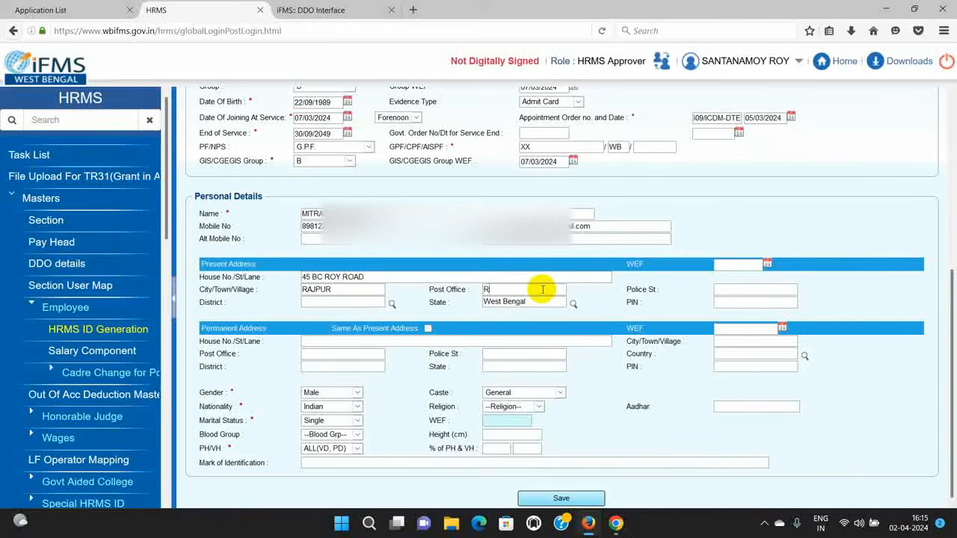
type("R")
left_click(740, 293)
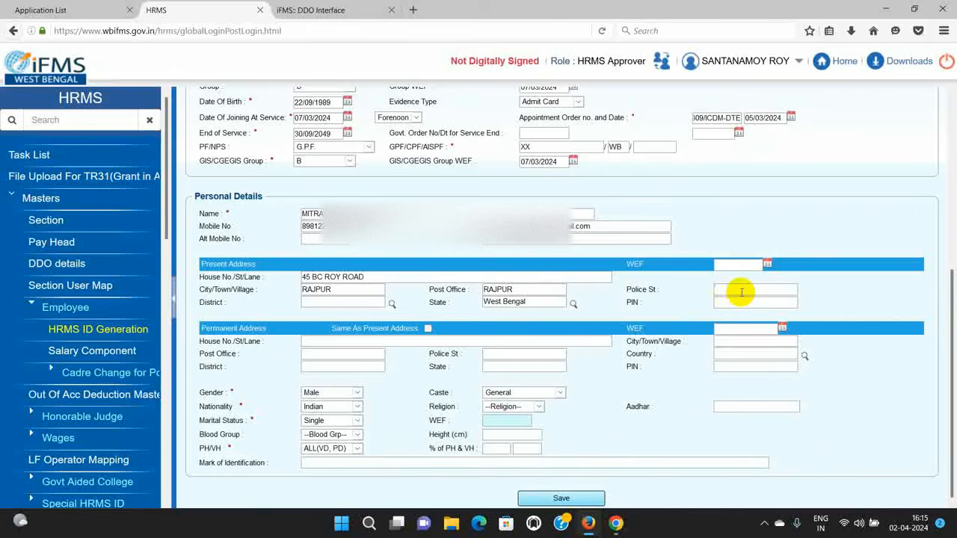
type("SONARPUR")
Step: Set the present address WEF to 07/03/2024, pick the district, and enter the PIN code
left_click(766, 264)
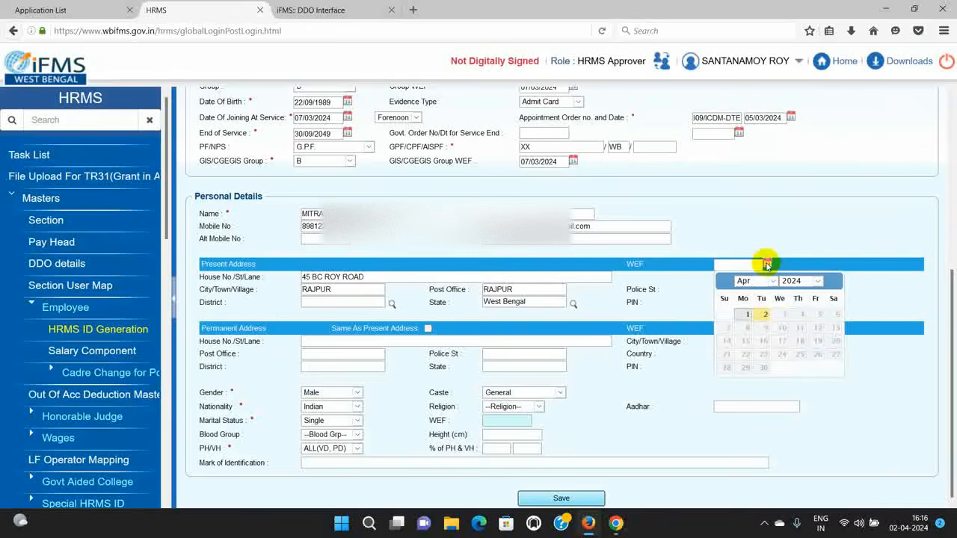
left_click(757, 281)
left_click(750, 313)
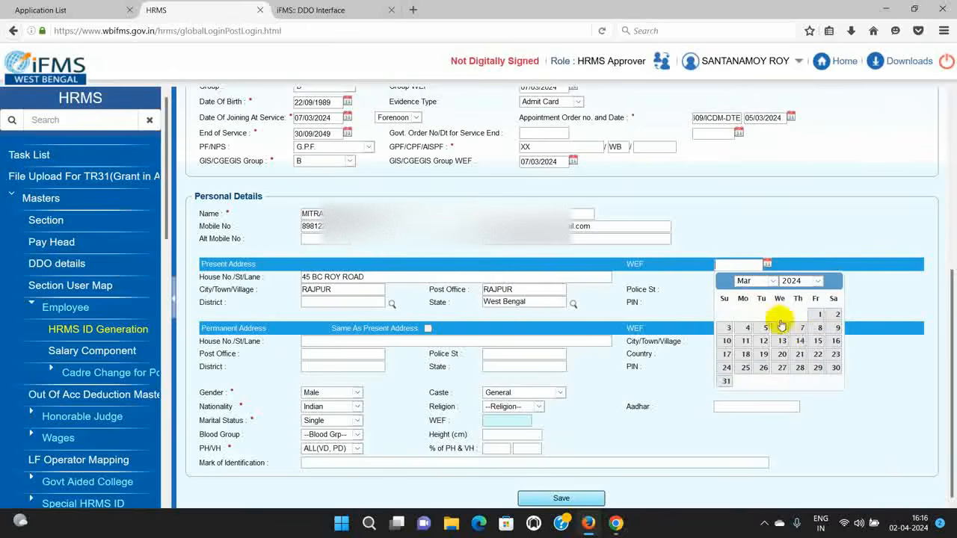
left_click(801, 327)
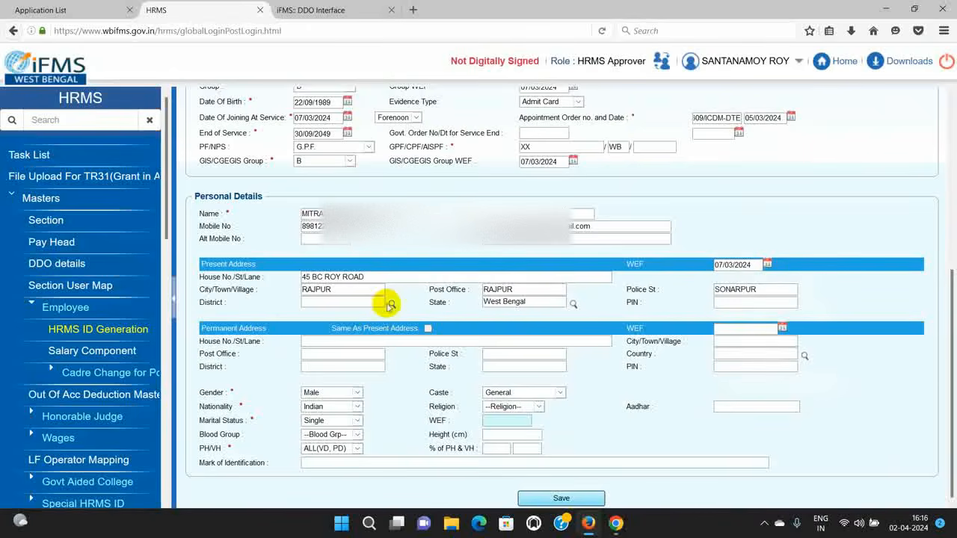
left_click(391, 304)
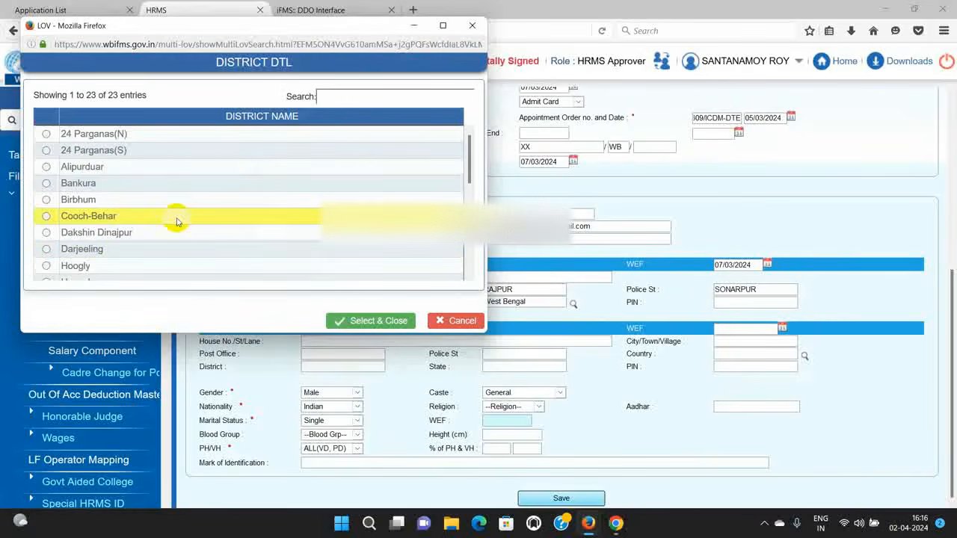
scroll(166, 219, "down", 5)
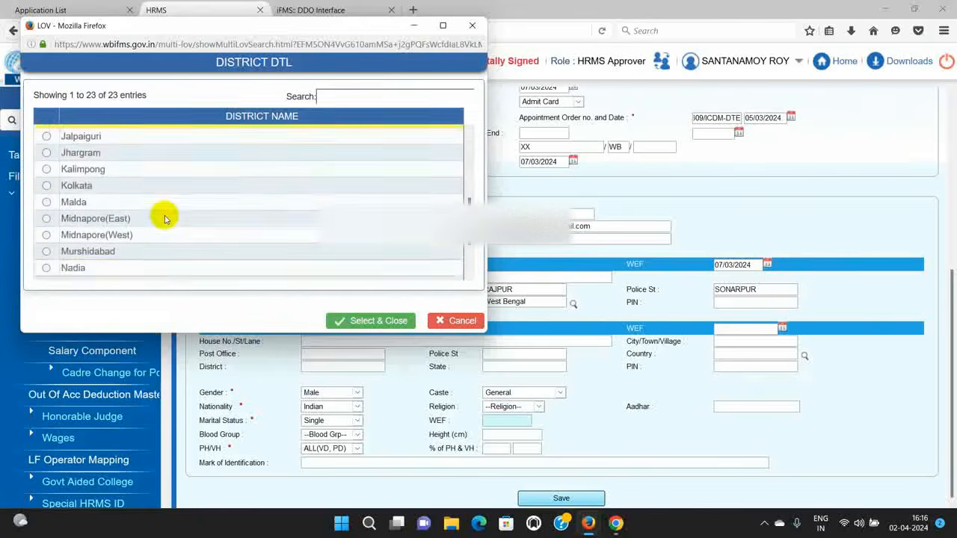
scroll(165, 219, "down", 2)
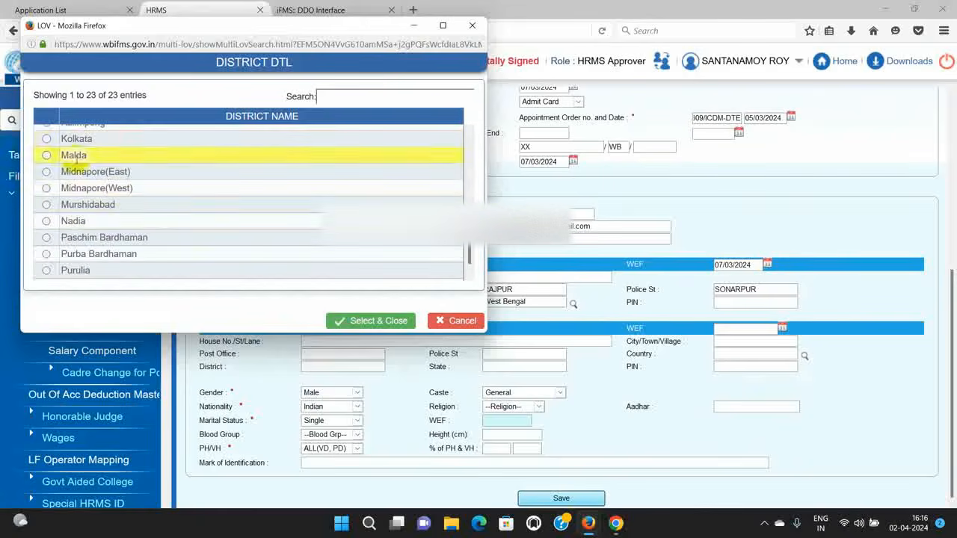
left_click(157, 139)
left_click(344, 321)
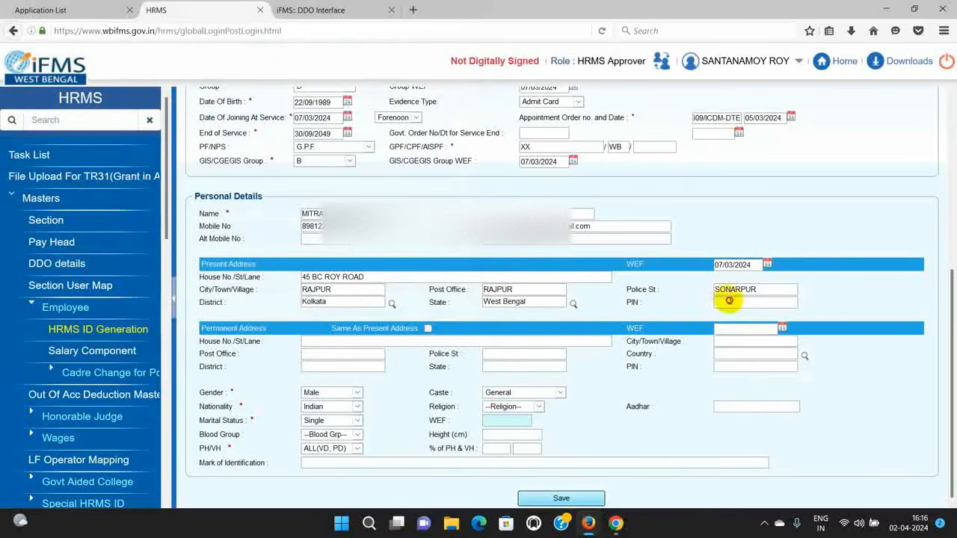
left_click(731, 299)
type("700149")
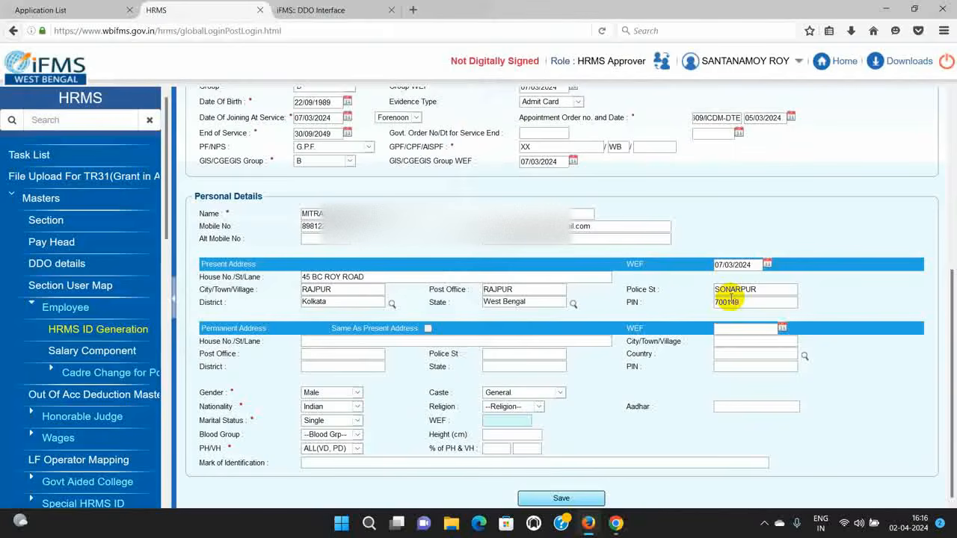
Step: Copy the present address into the permanent address, effective from 07/03/2024
left_click(428, 329)
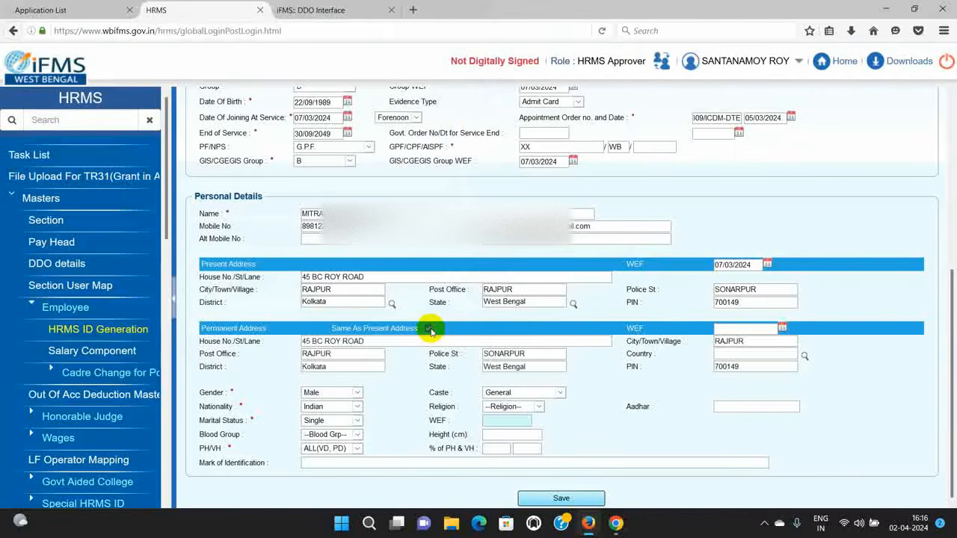
left_click(781, 328)
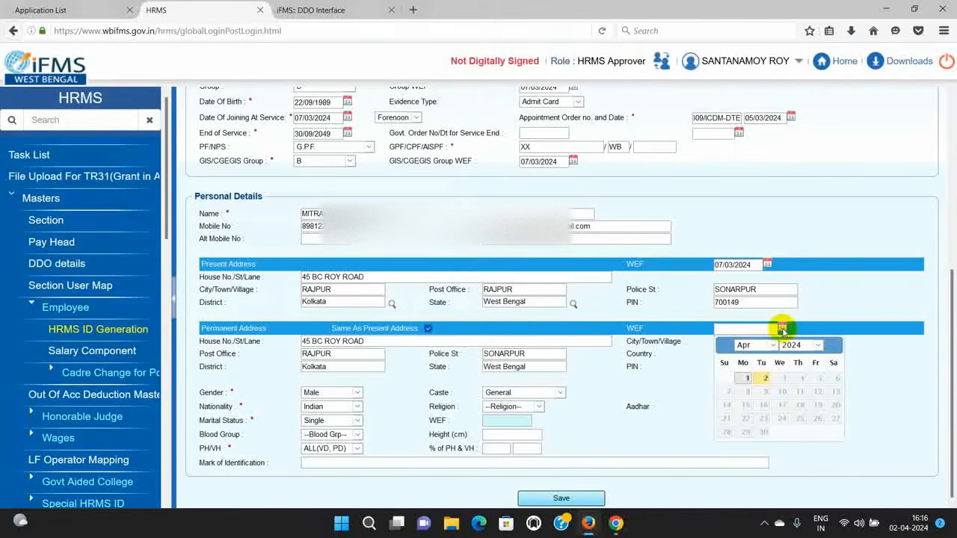
left_click(755, 345)
left_click(745, 378)
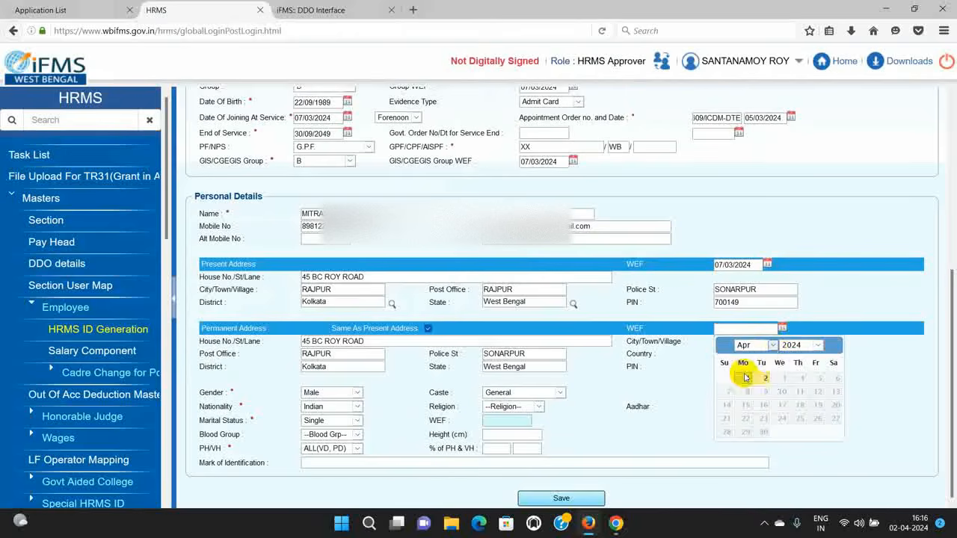
left_click(798, 391)
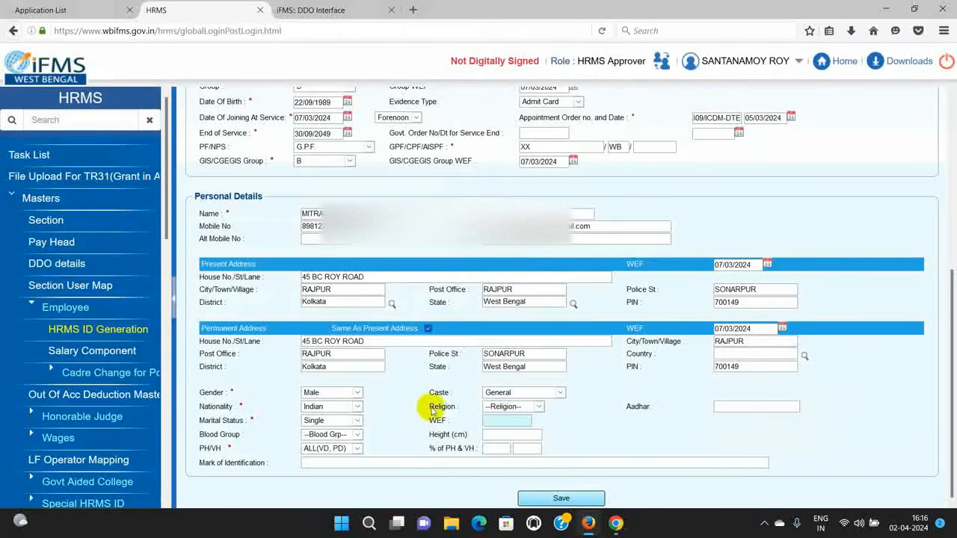
Step: Set gender Female, caste General, nationality Indian, religion Hinduism and marital status Married
left_click(352, 393)
left_click(334, 406)
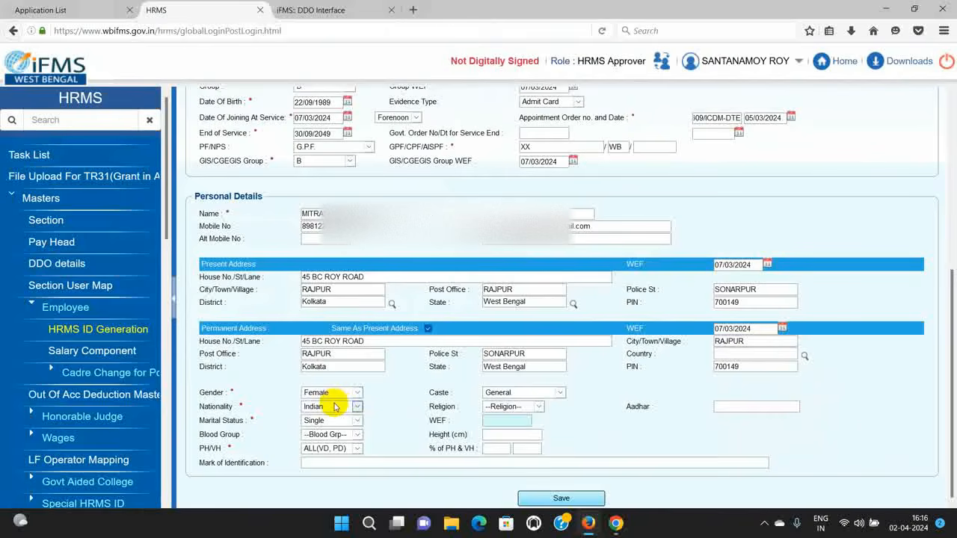
left_click(557, 393)
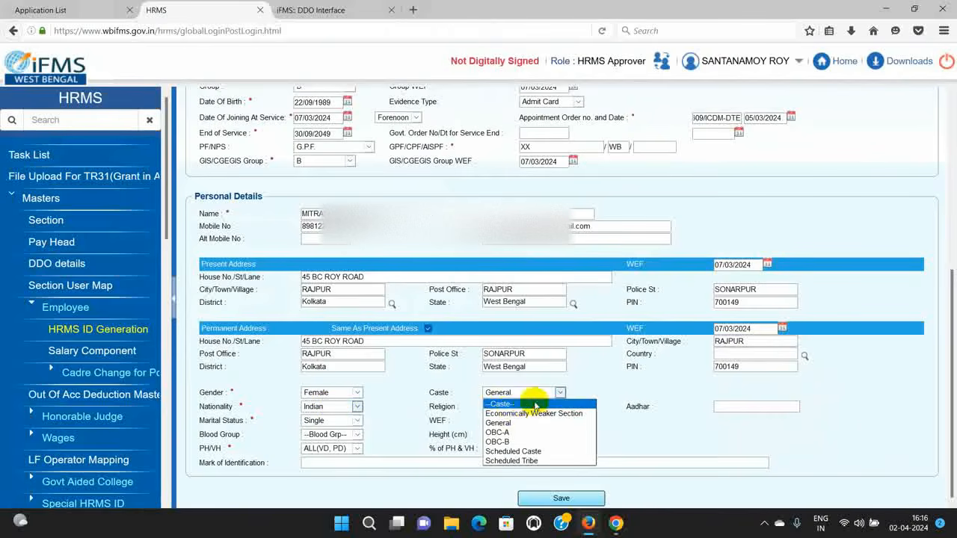
left_click(498, 423)
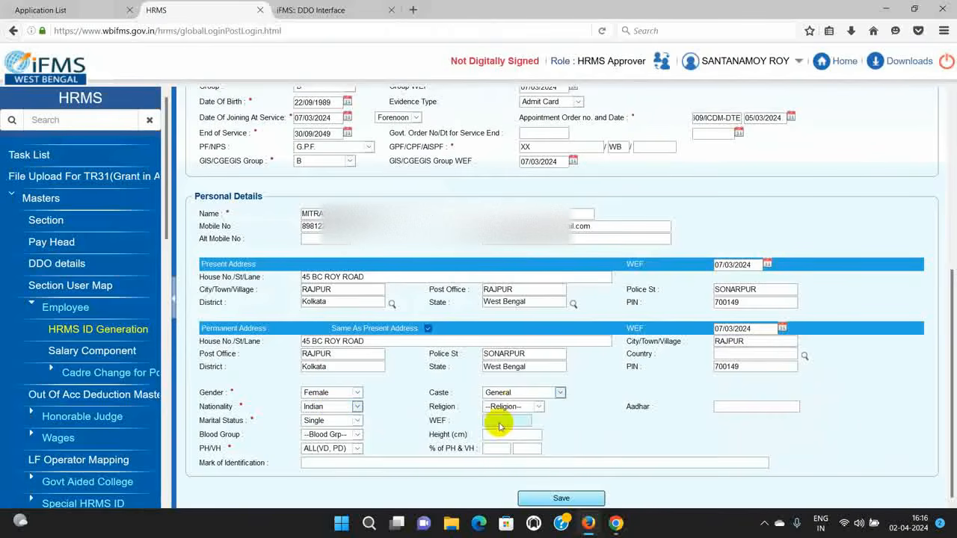
left_click(359, 408)
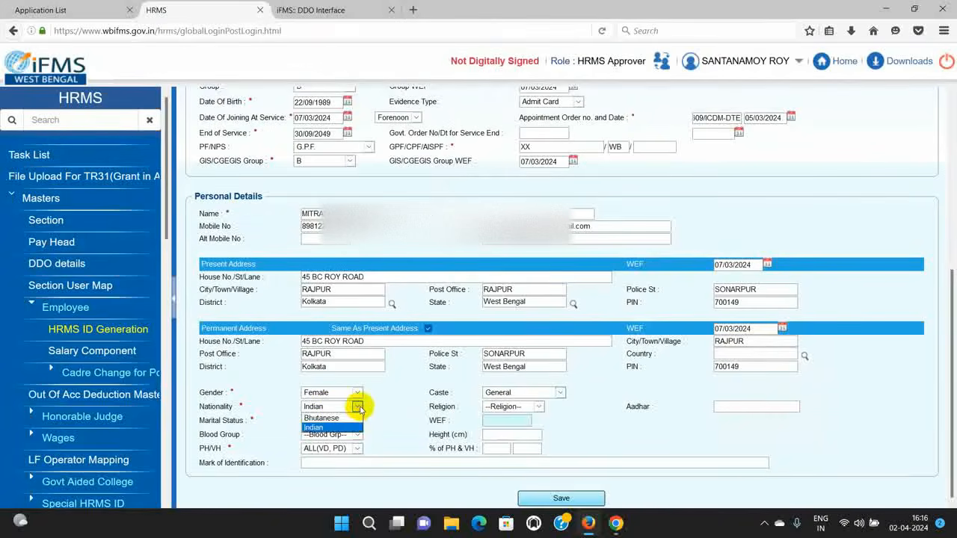
left_click(332, 429)
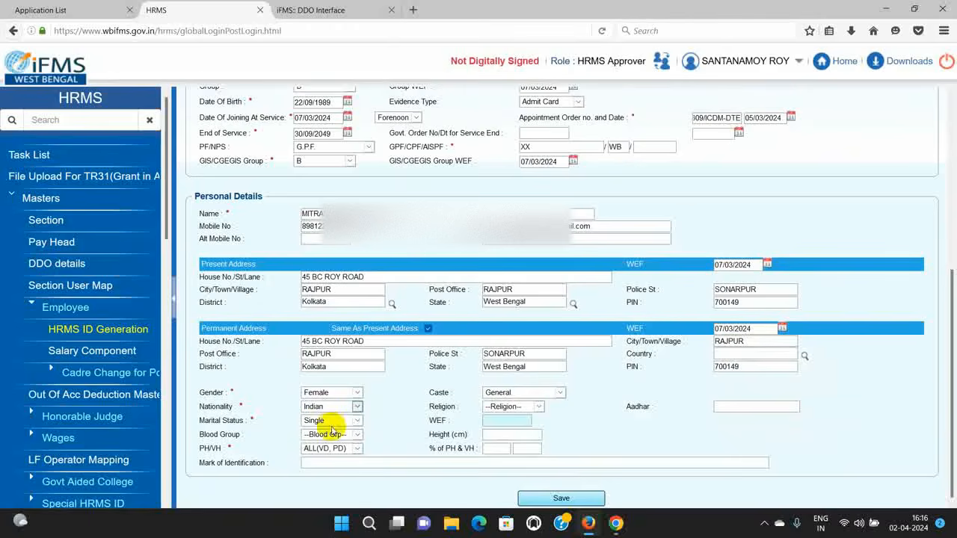
left_click(538, 407)
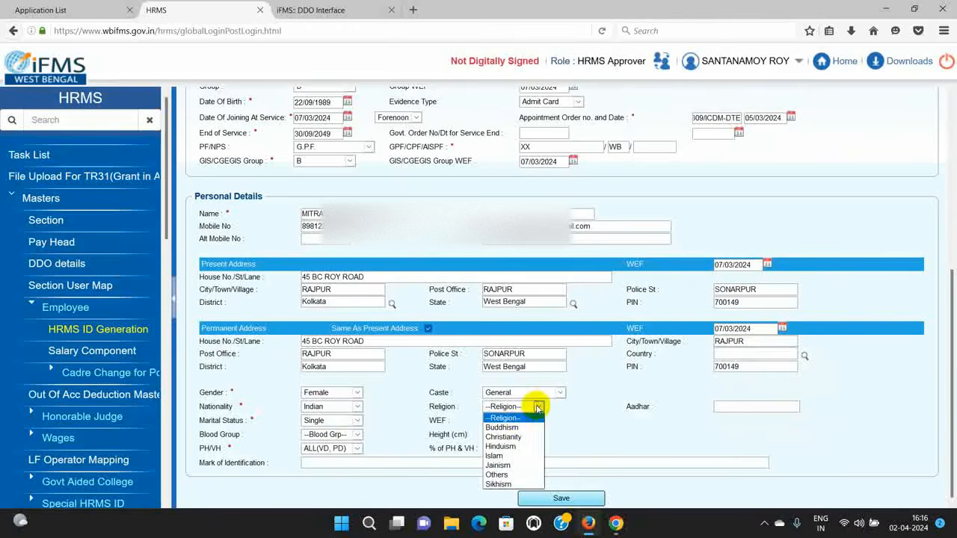
left_click(501, 446)
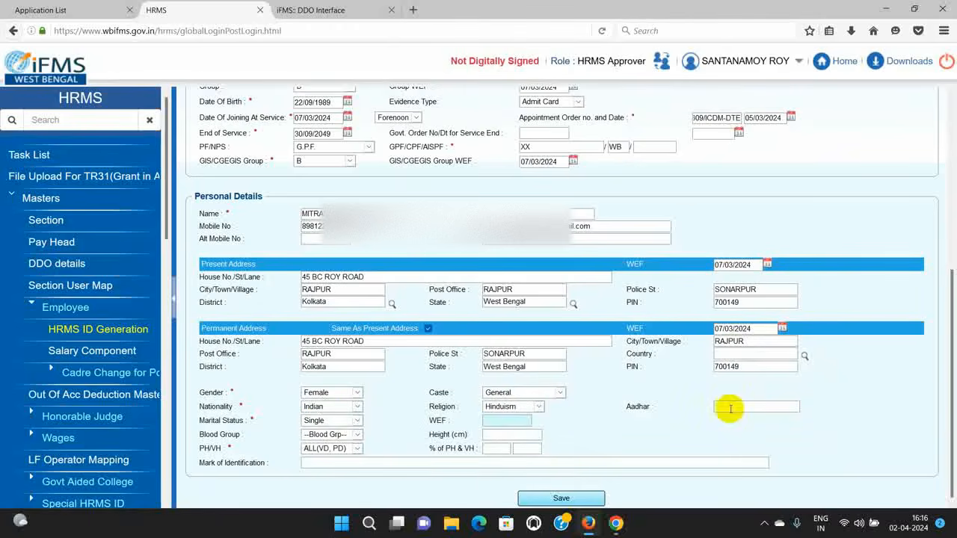
left_click(357, 421)
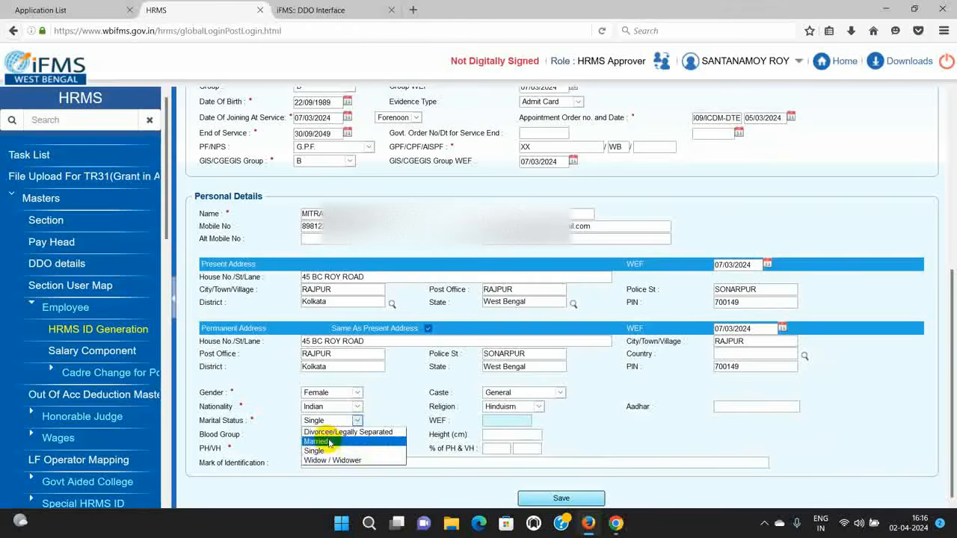
left_click(329, 442)
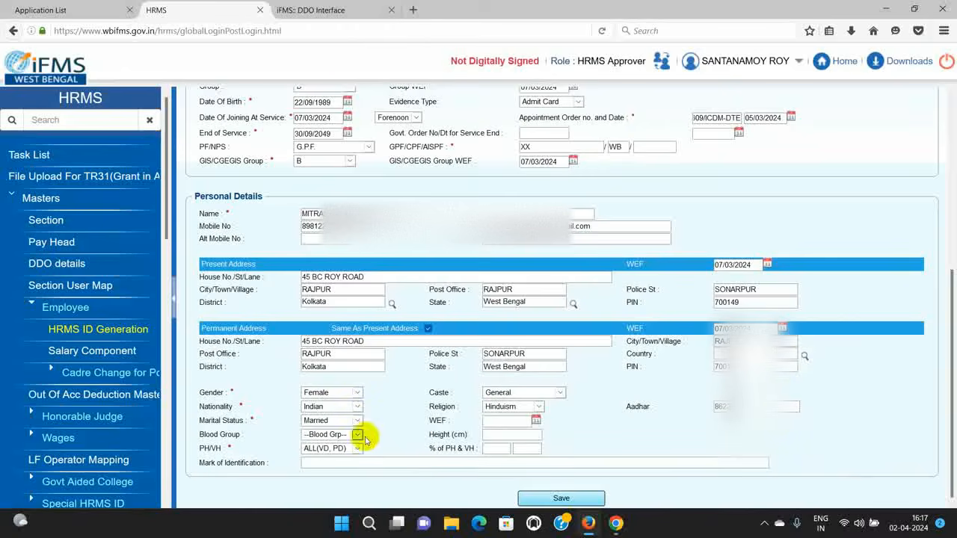
Step: Set the marriage WEF date to 30/01/2019
left_click(536, 421)
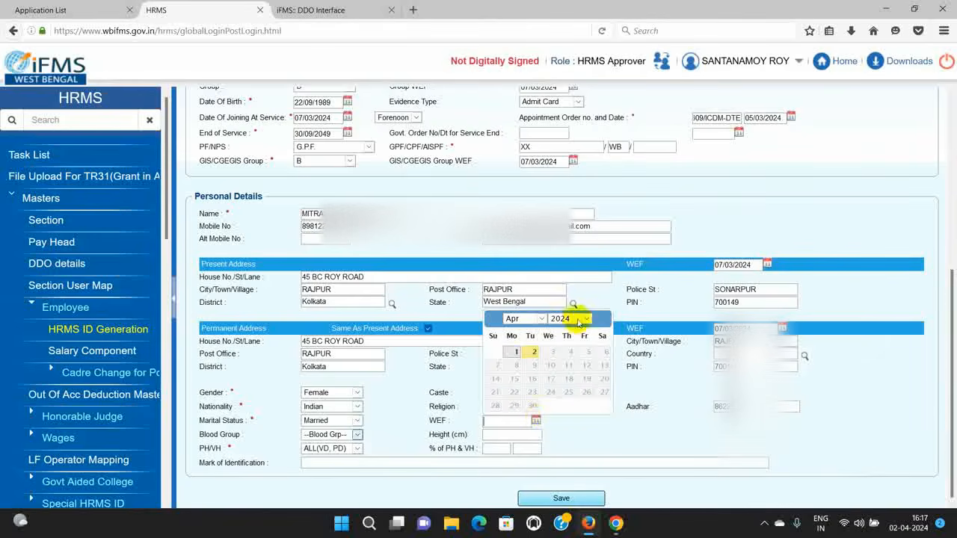
left_click(579, 319)
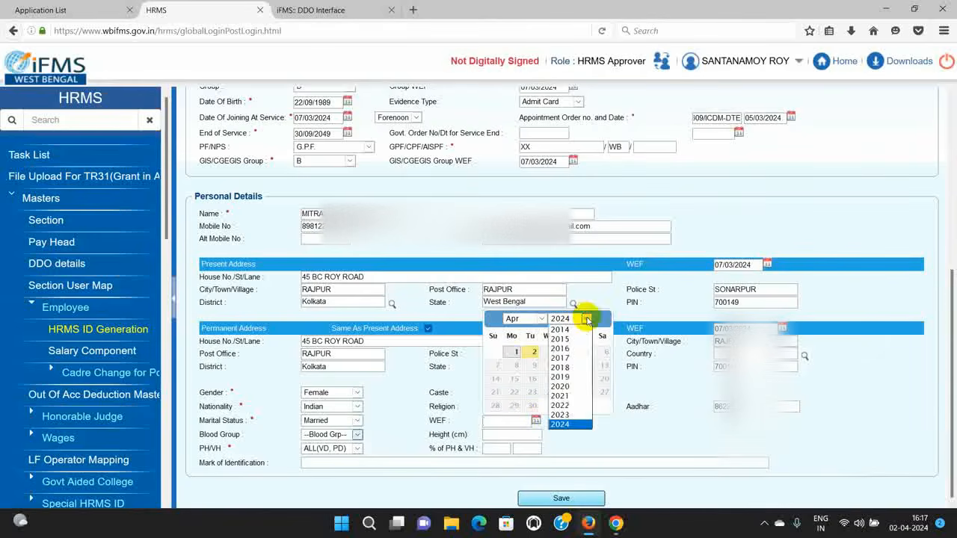
left_click(573, 378)
left_click(542, 319)
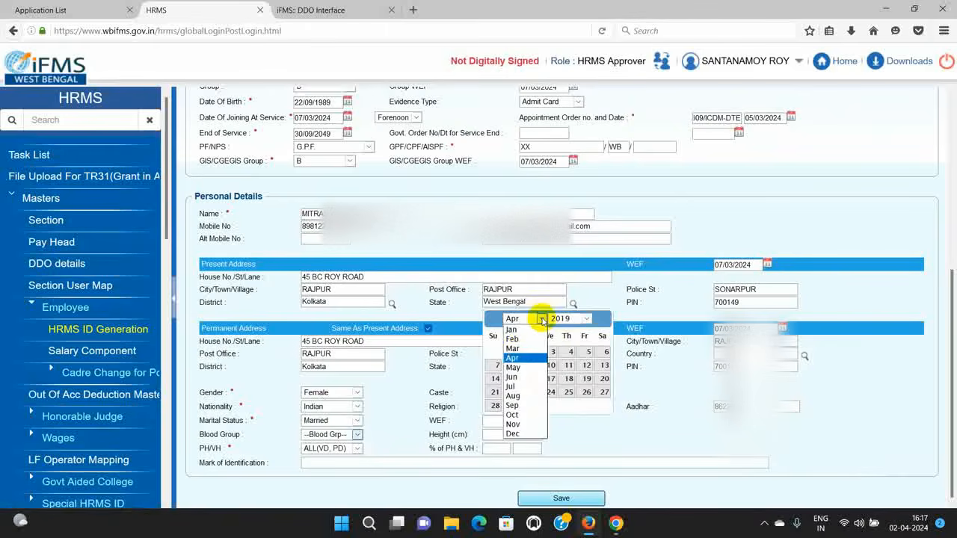
left_click(511, 330)
left_click(552, 406)
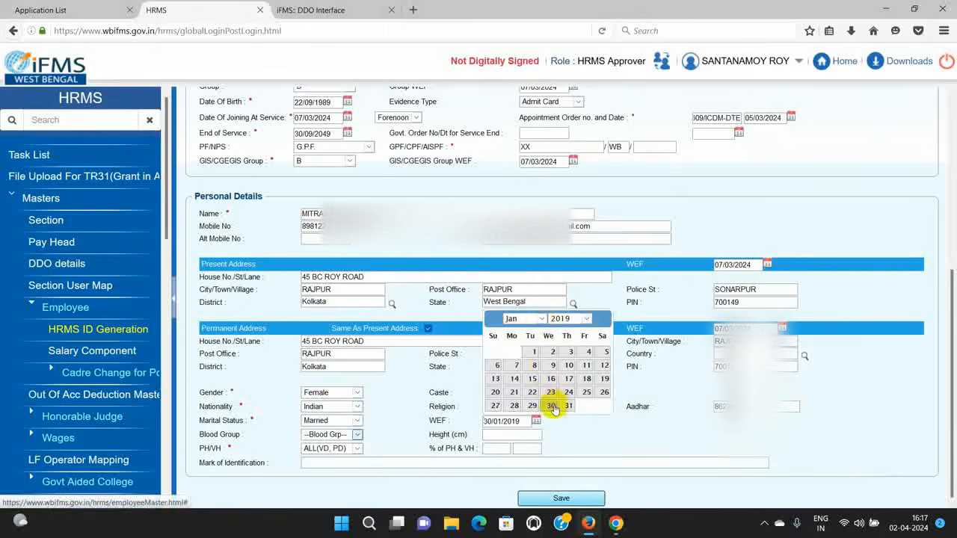
Step: Set blood group O (+), height 152.00 cm and PH/VH disability to None
left_click(358, 434)
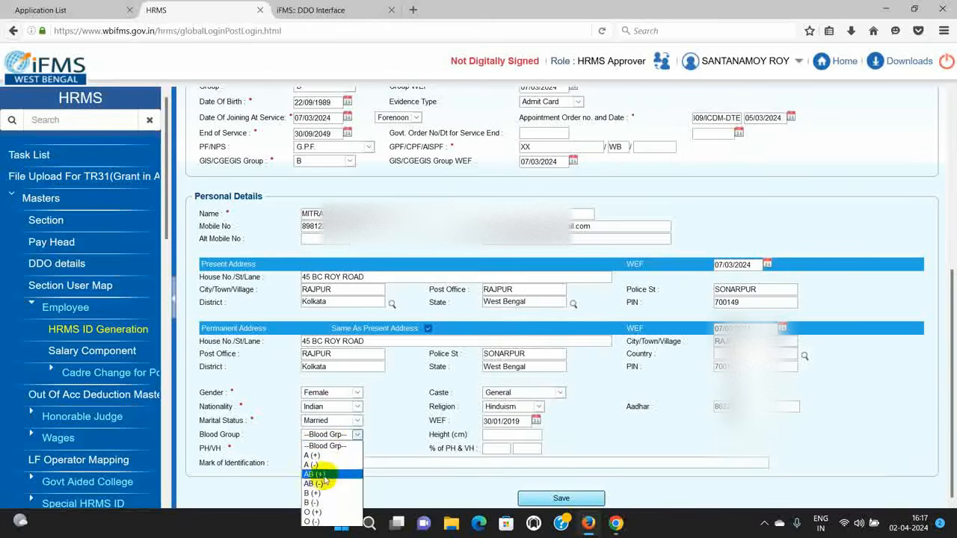
left_click(319, 513)
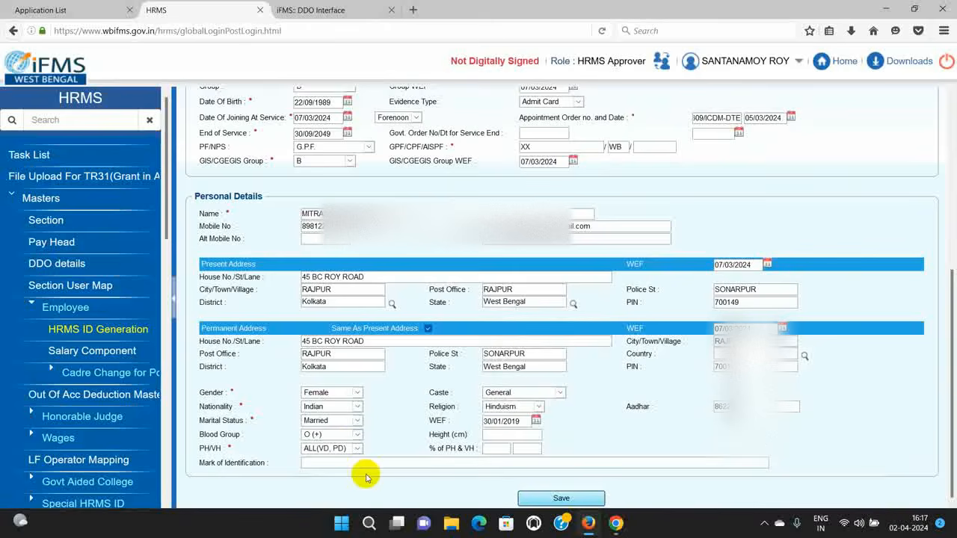
left_click(499, 435)
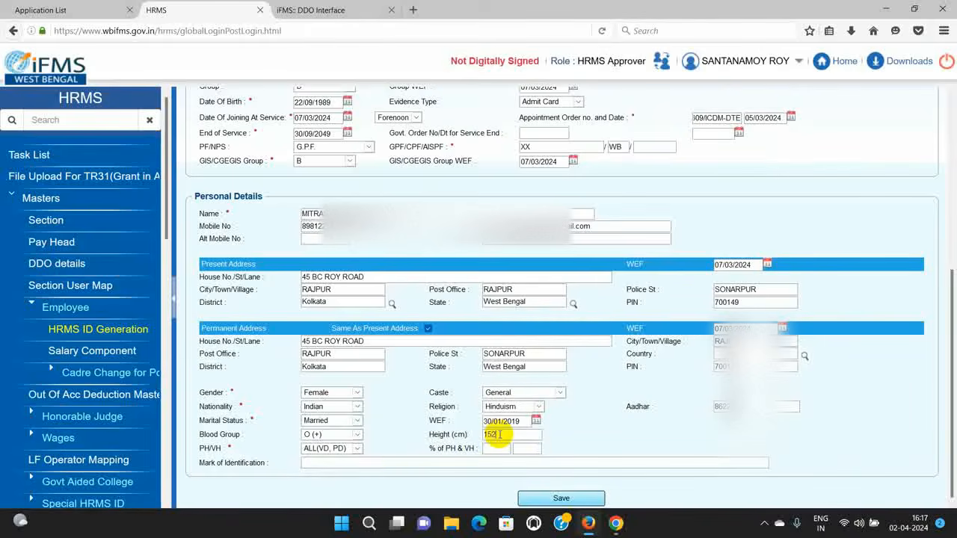
left_click(353, 449)
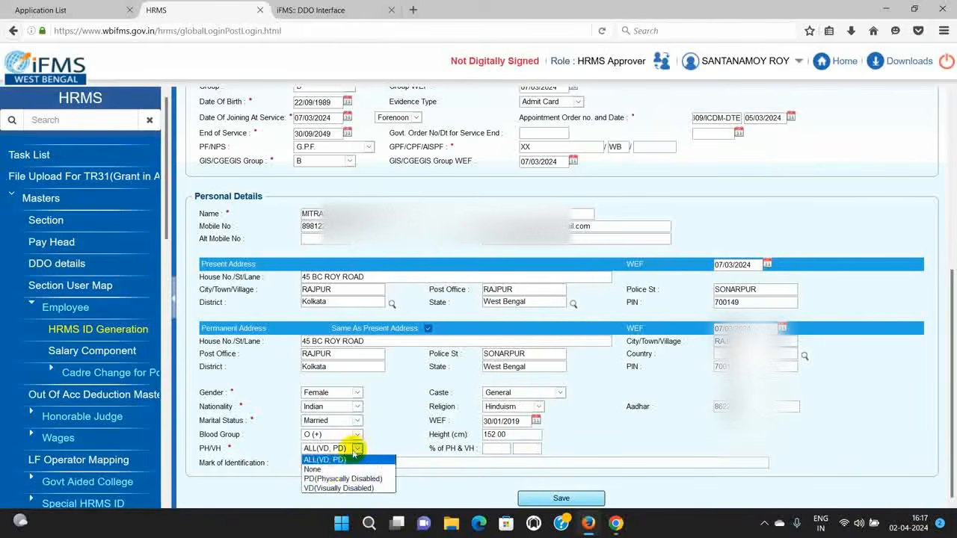
left_click(334, 469)
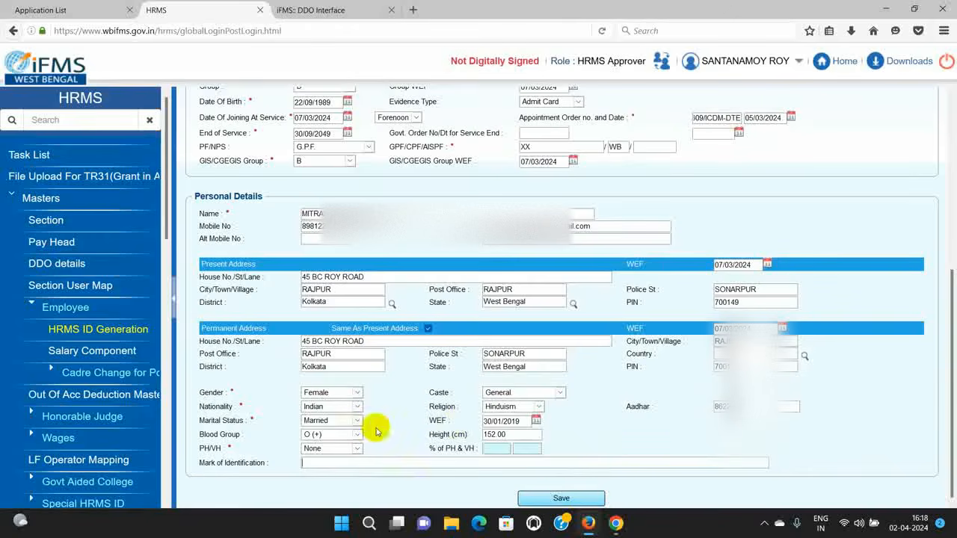
Step: Save the general information to generate a request ID, then open Employee Pay Information
scroll(407, 400, "up", 2)
scroll(407, 402, "up", 4)
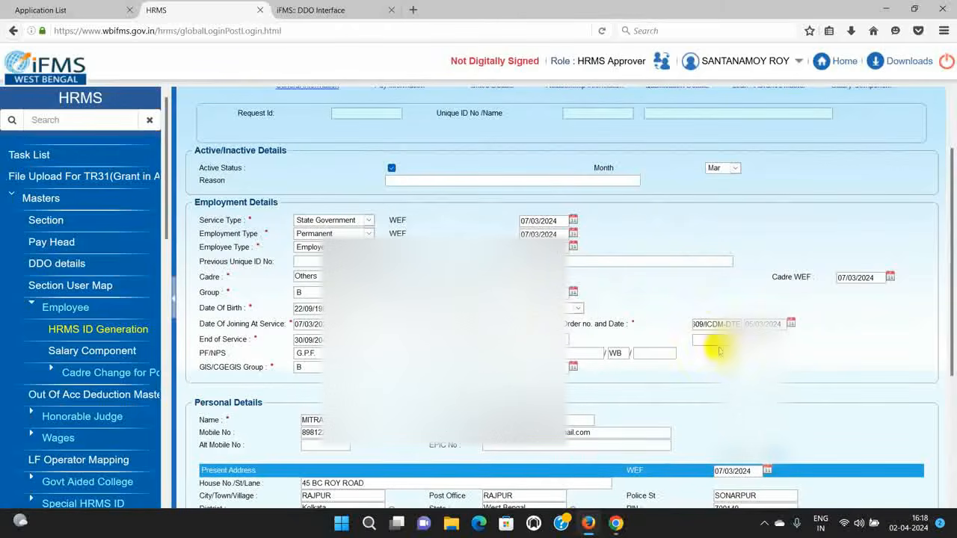
scroll(718, 345, "down", 4)
scroll(635, 391, "down", 2)
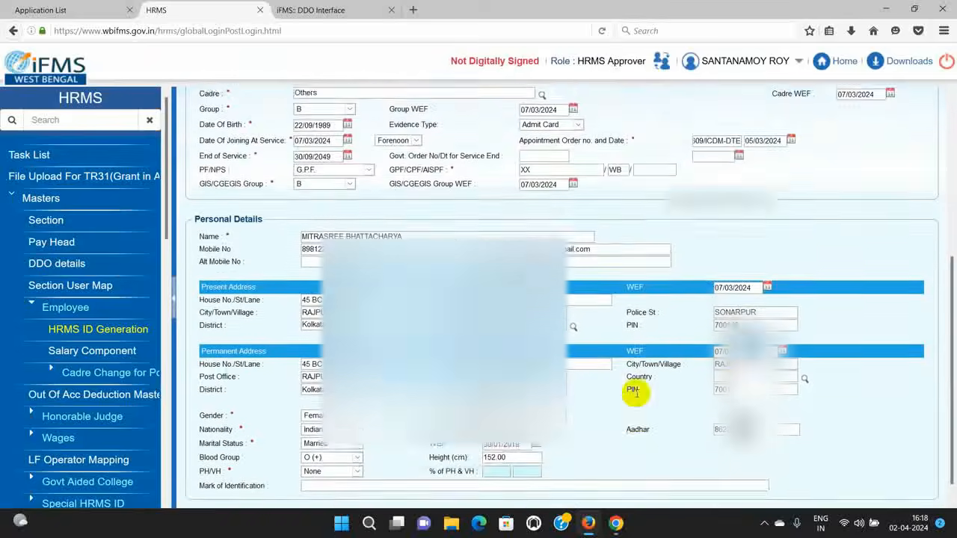
left_click(560, 498)
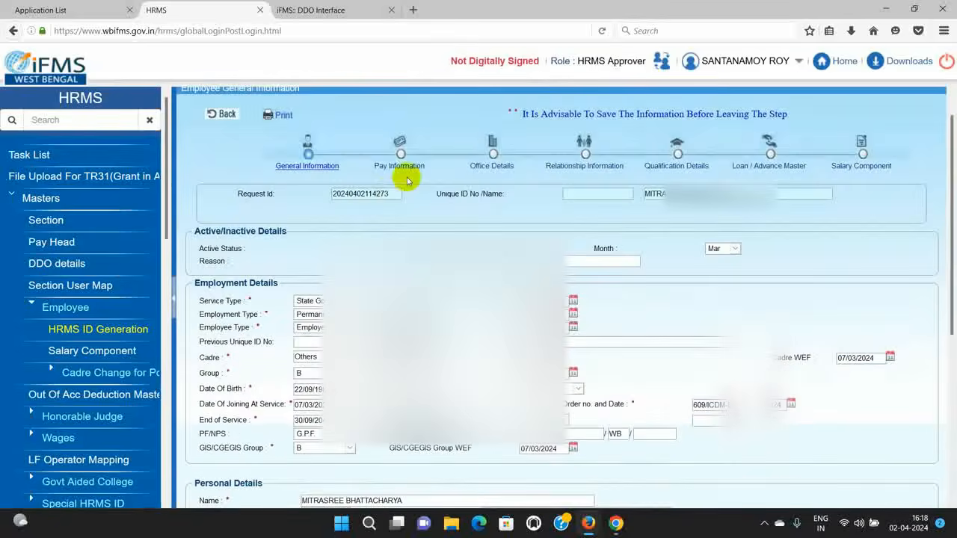
left_click(401, 166)
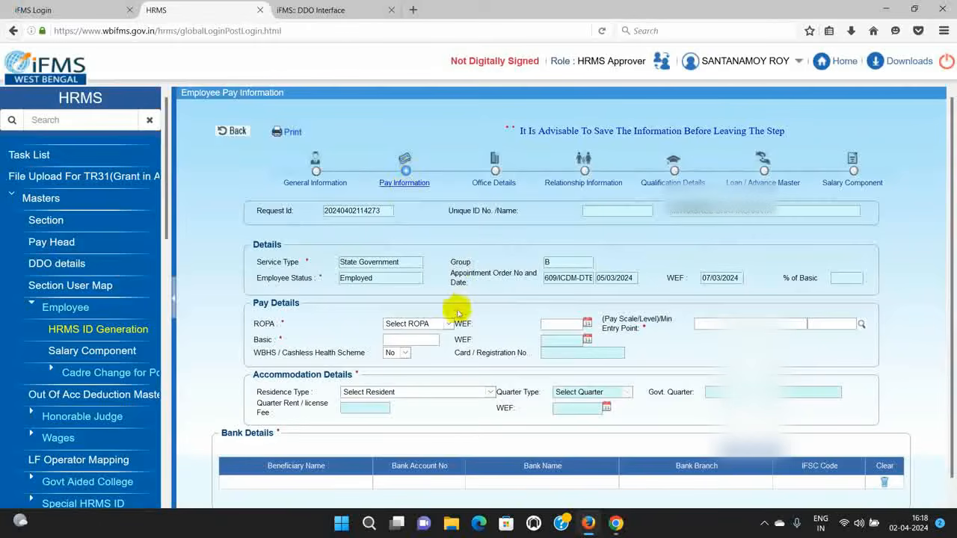
Step: Choose ROPA 2019 as the pay rules, effective from 07/03/2024
left_click(447, 324)
left_click(424, 350)
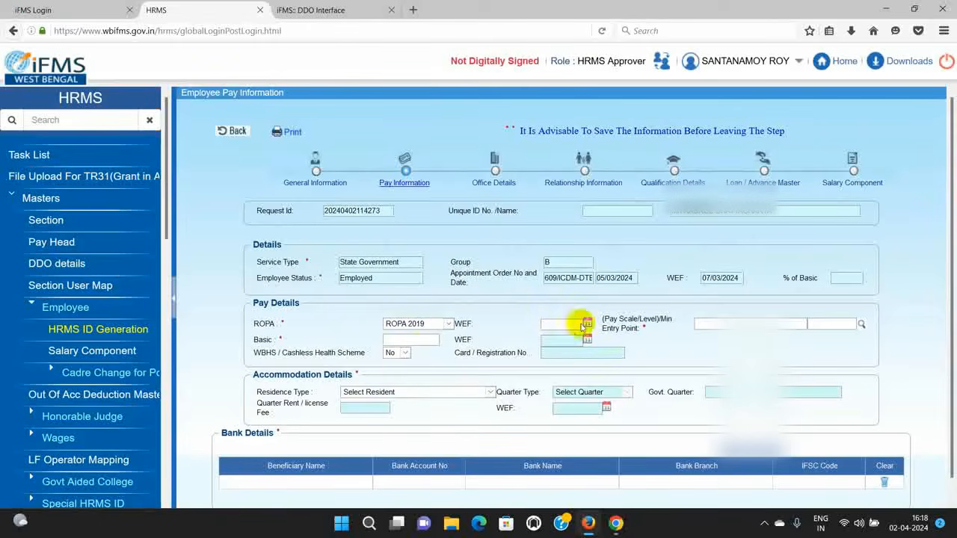
left_click(587, 323)
left_click(600, 343)
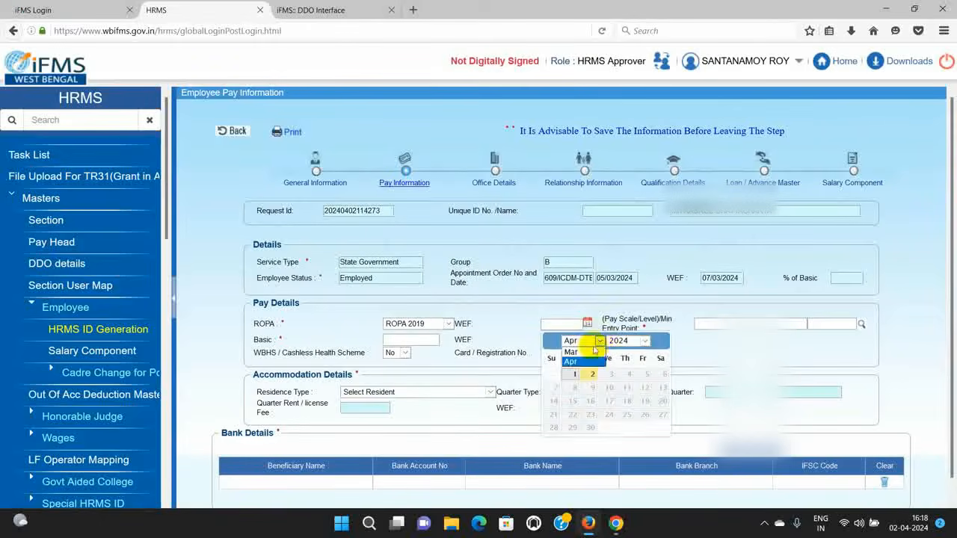
left_click(576, 349)
left_click(629, 390)
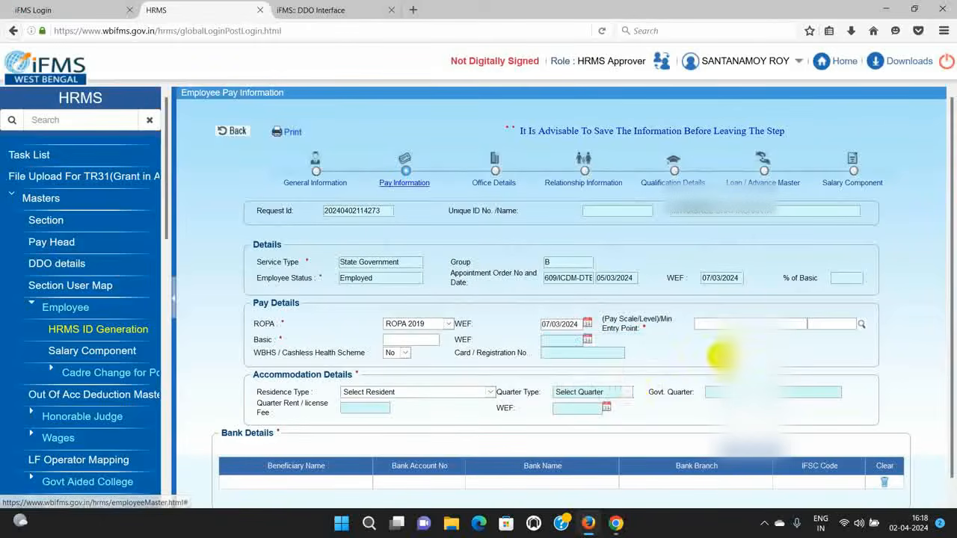
Step: Select the level 9 pay scale with Basic pay effective from 07/03/2024
left_click(861, 323)
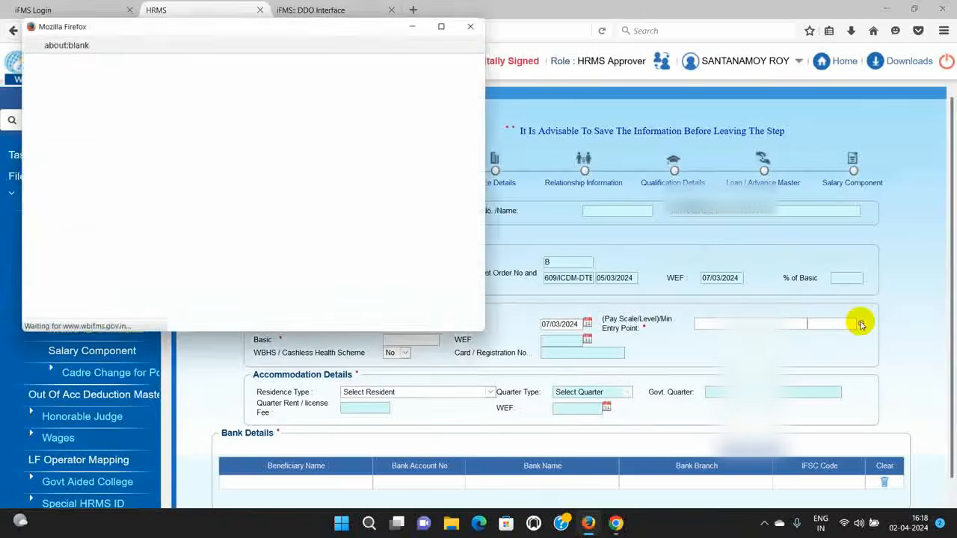
left_click(443, 26)
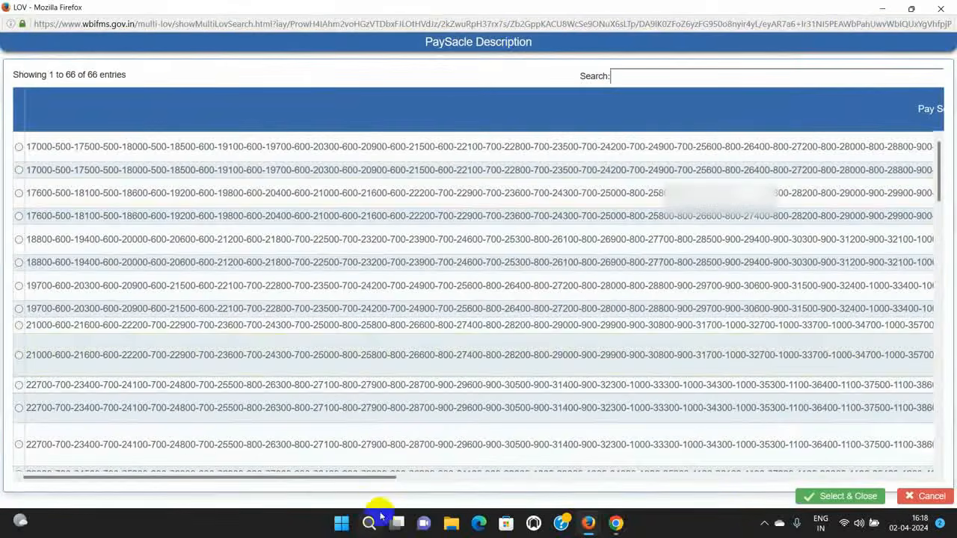
left_click_drag(384, 476, 954, 423)
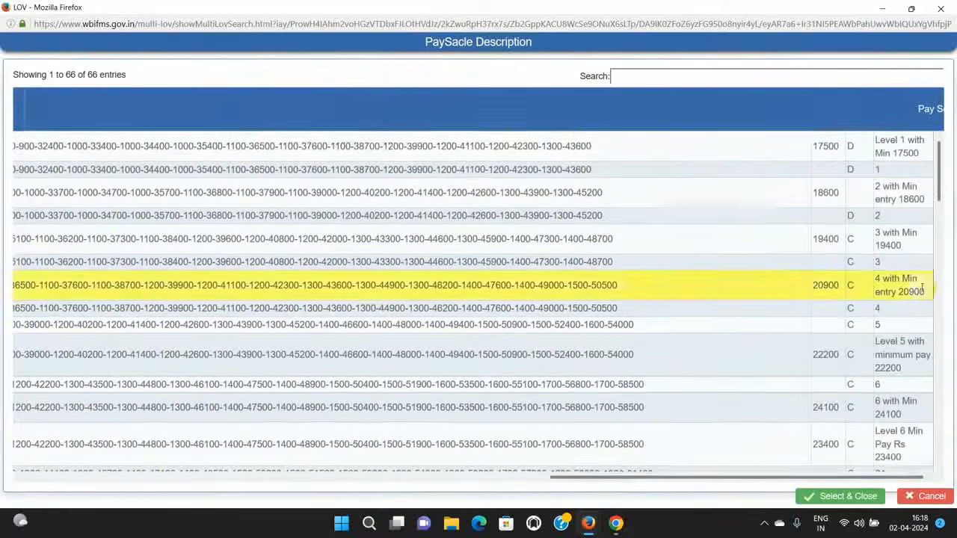
scroll(921, 284, "down", 5)
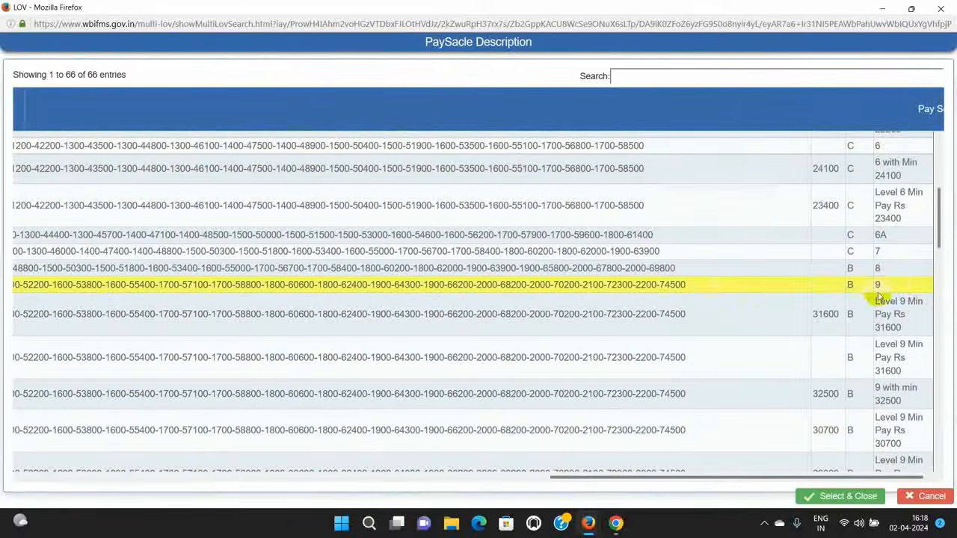
double_click(705, 287)
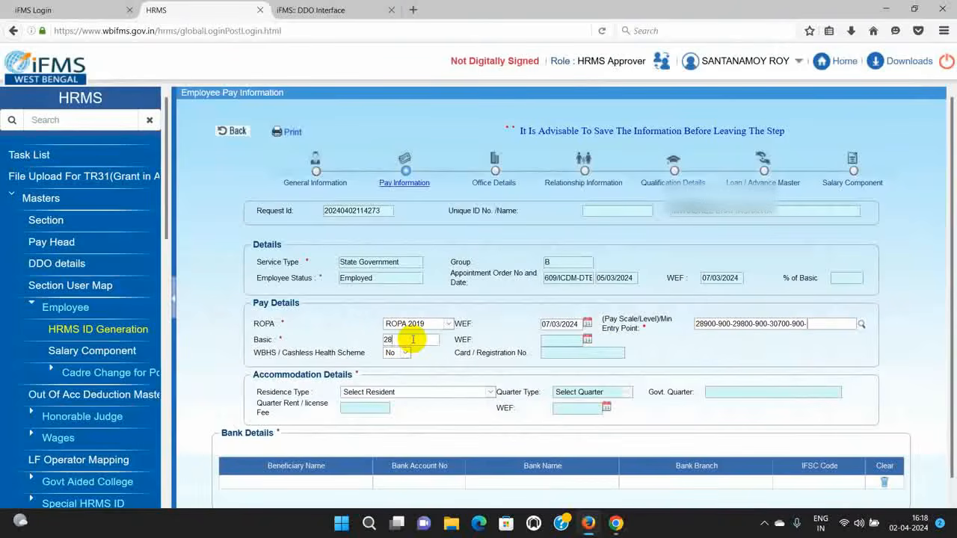
left_click(587, 341)
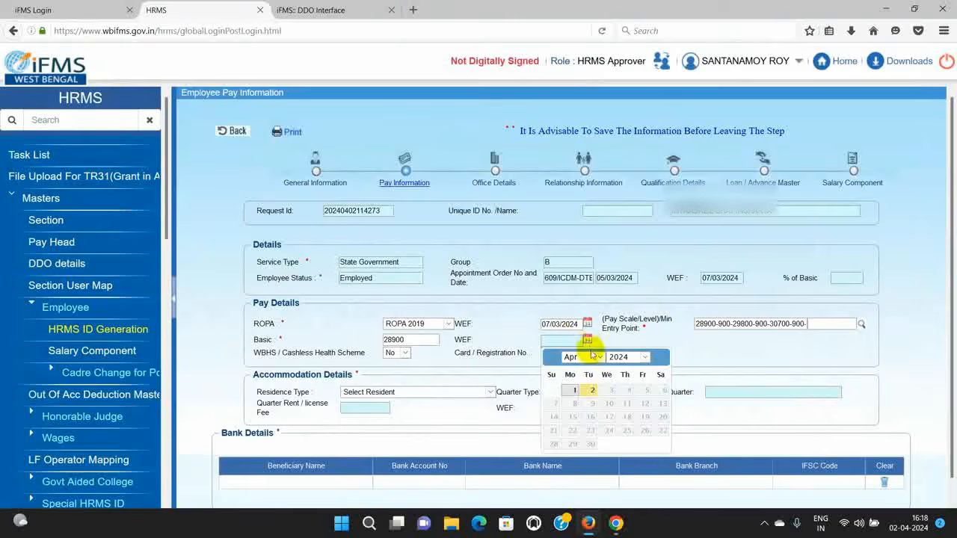
left_click(598, 357)
left_click(571, 370)
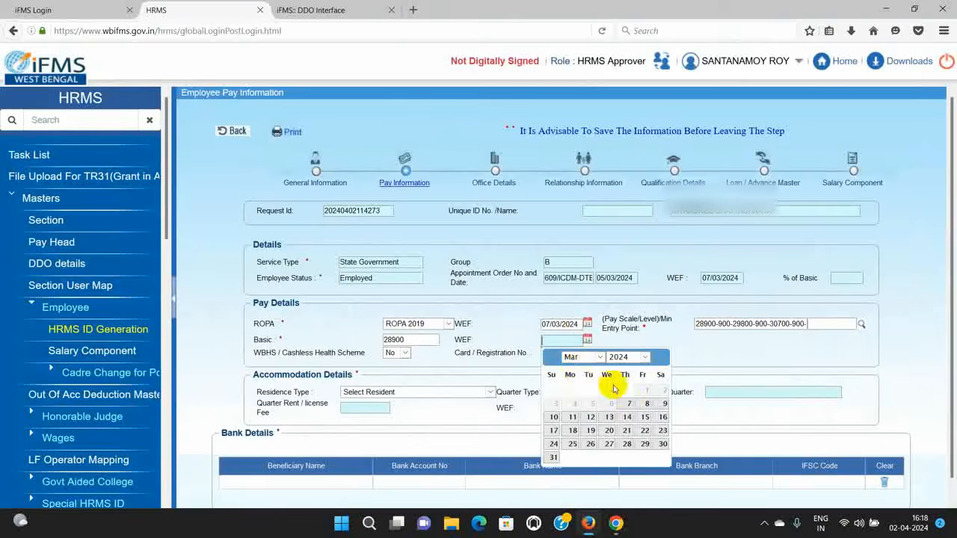
left_click(626, 403)
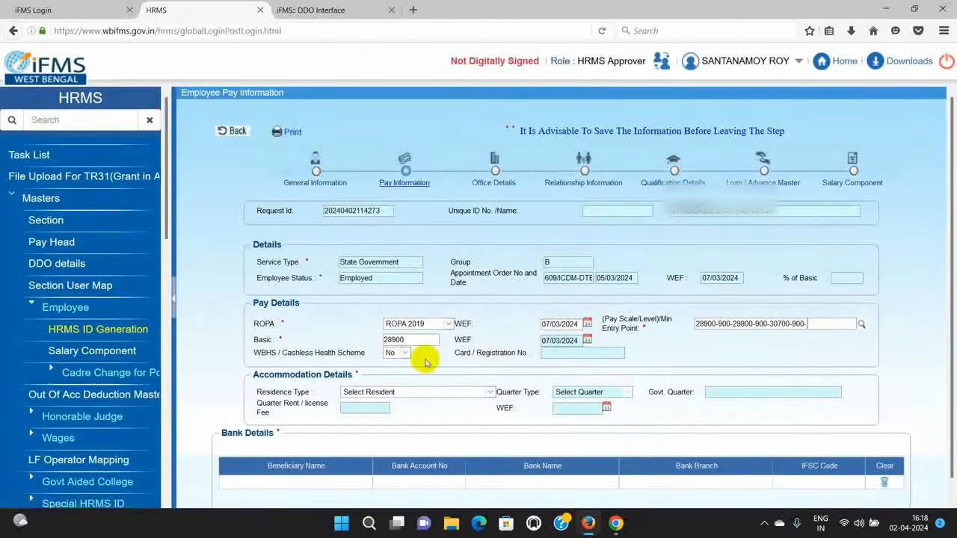
Step: Set residence type to own/rental/relatives house, effective from 7 March 2024
scroll(463, 398, "down", 1)
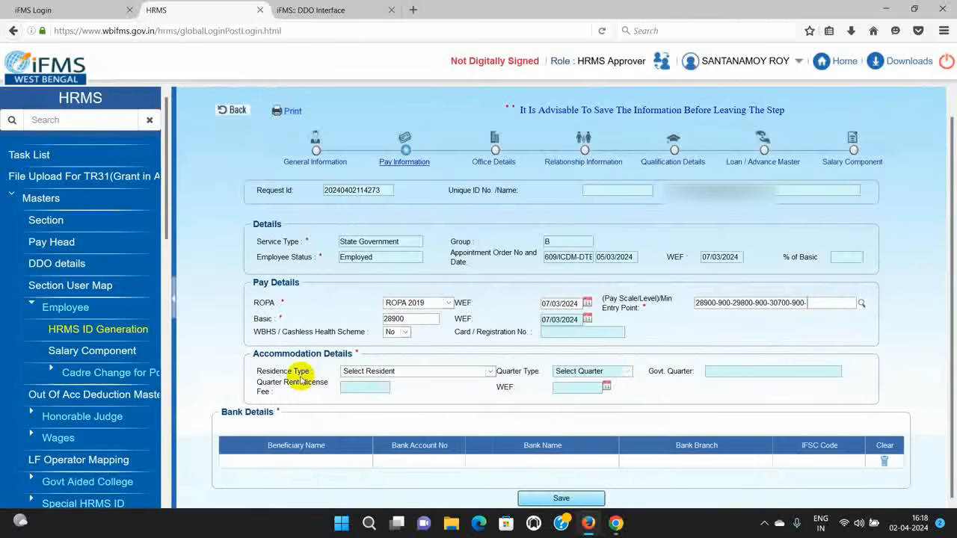
left_click(489, 371)
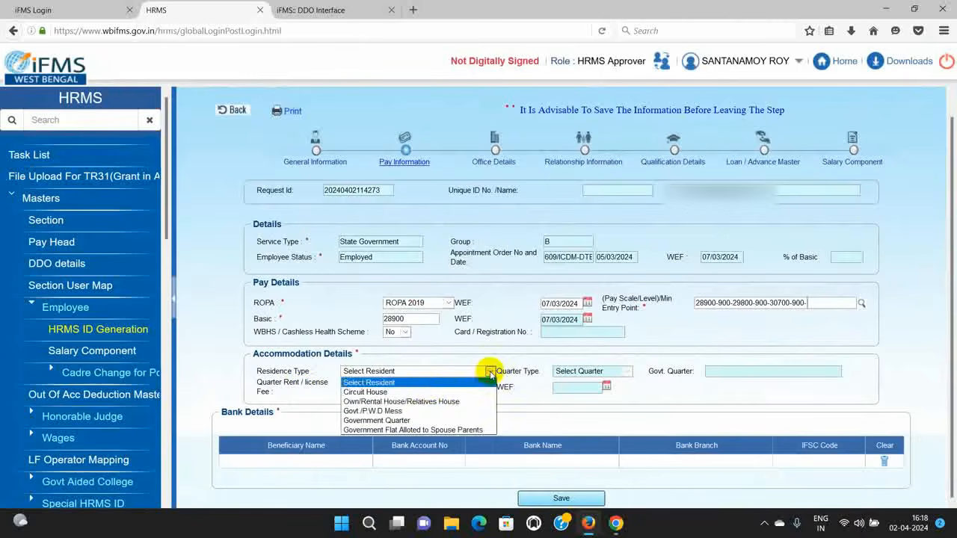
left_click(410, 403)
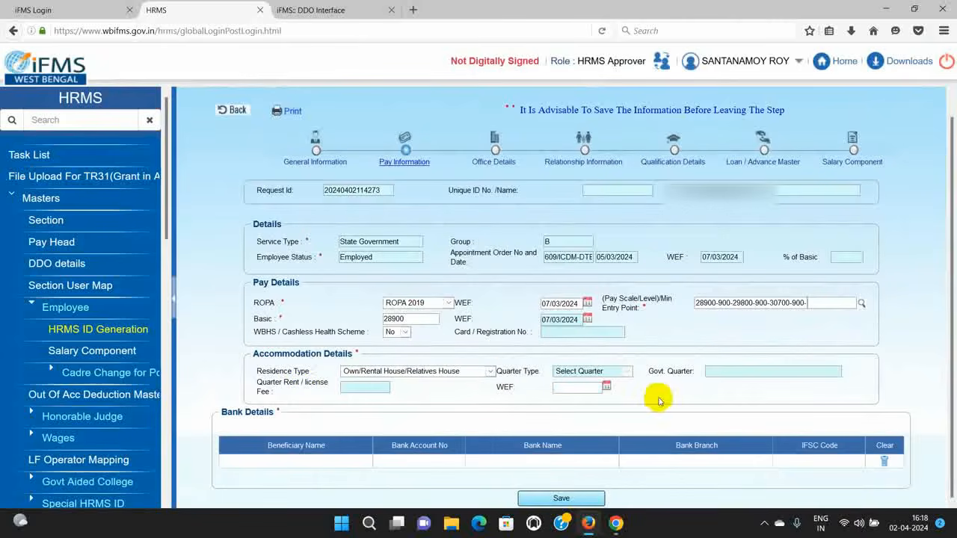
left_click(607, 386)
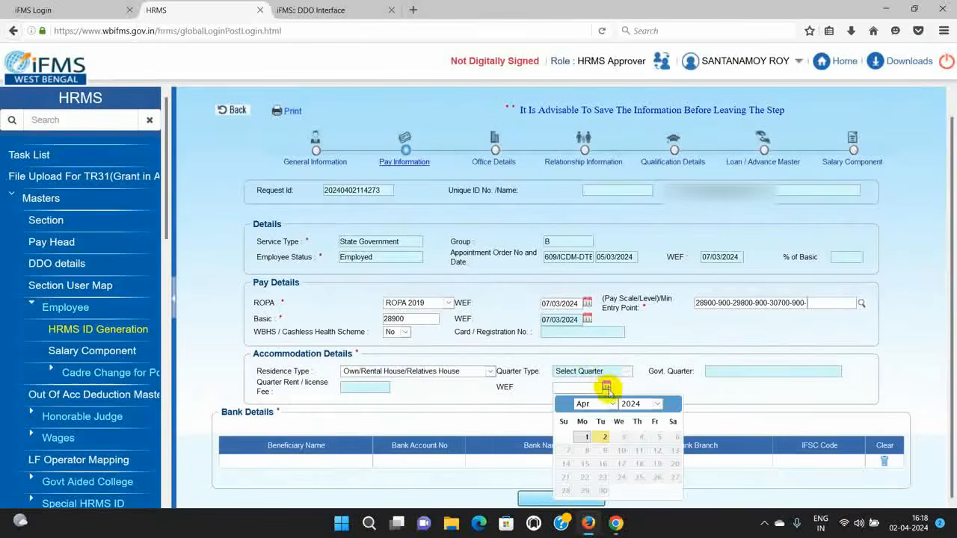
left_click(606, 404)
left_click(598, 420)
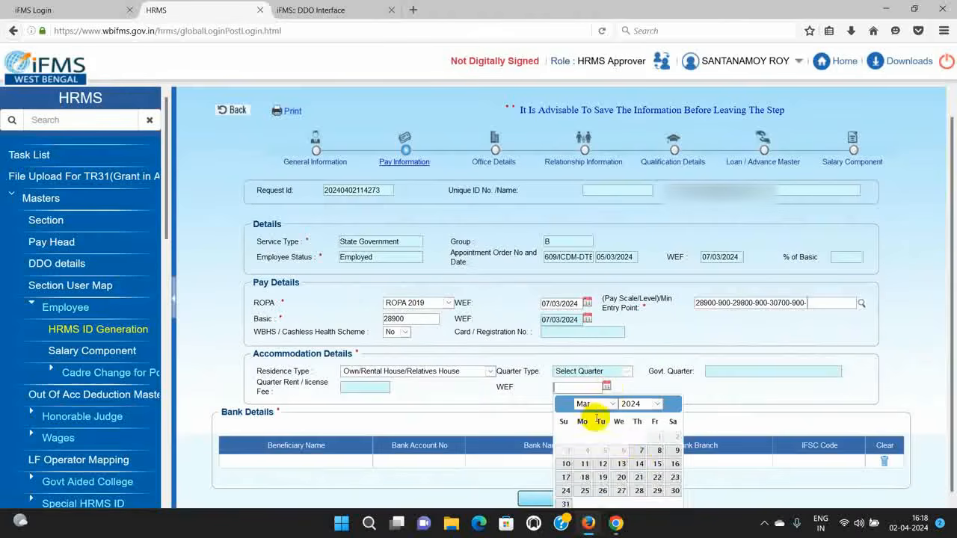
left_click(641, 450)
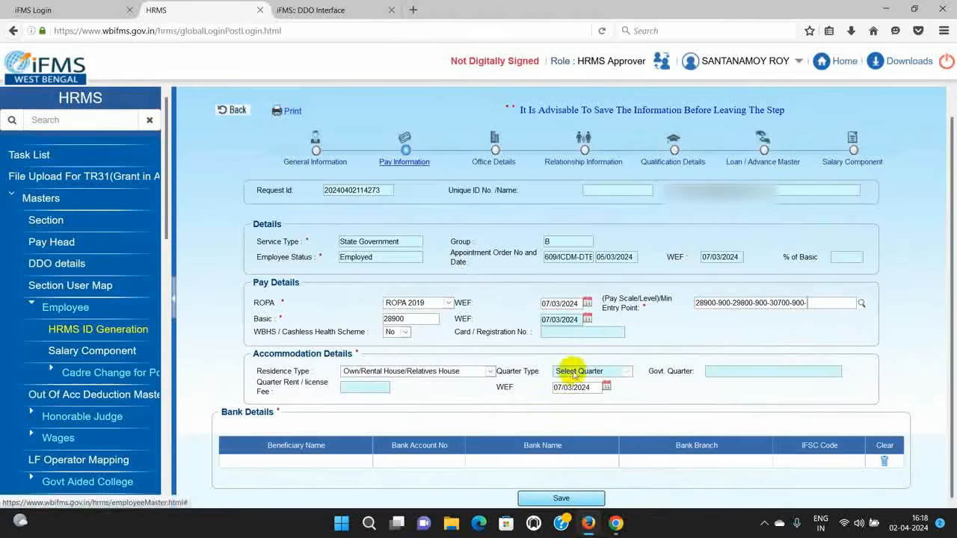
Step: Add the employee's bank account via beneficiary name search and save the pay information
left_click(306, 461)
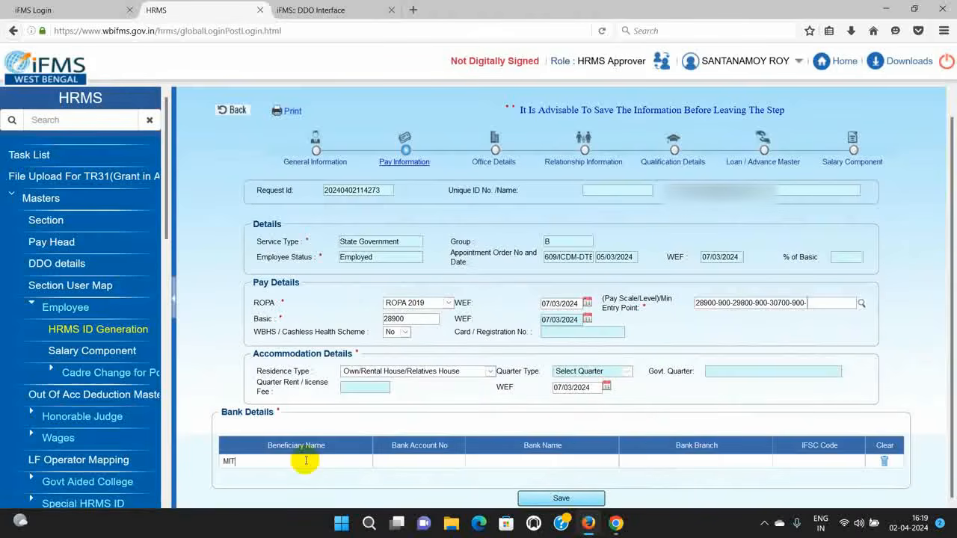
type("MITRAS")
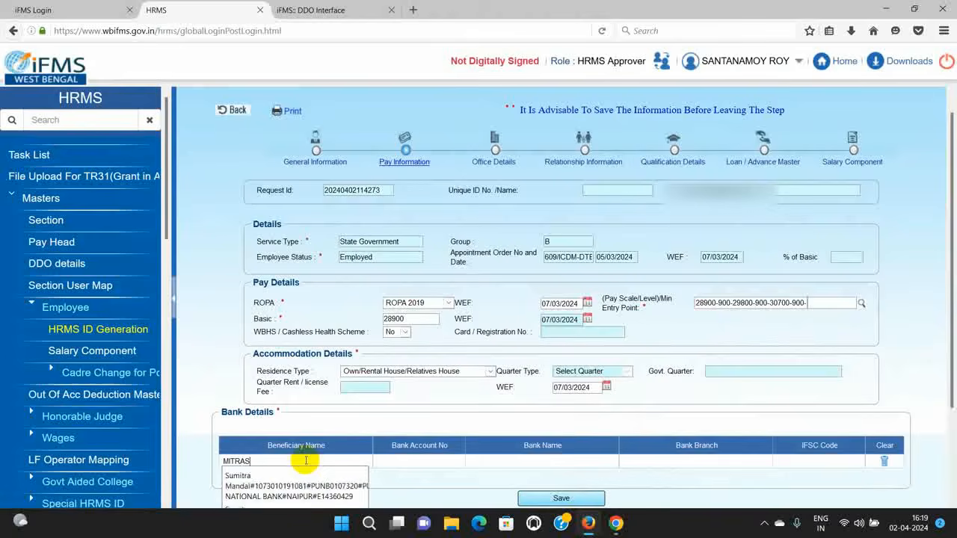
left_click(315, 474)
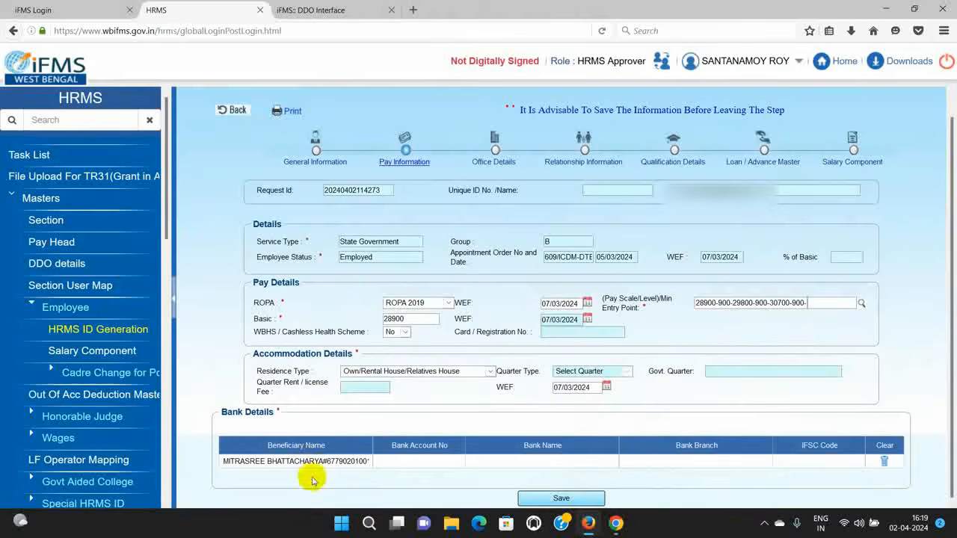
left_click(645, 458)
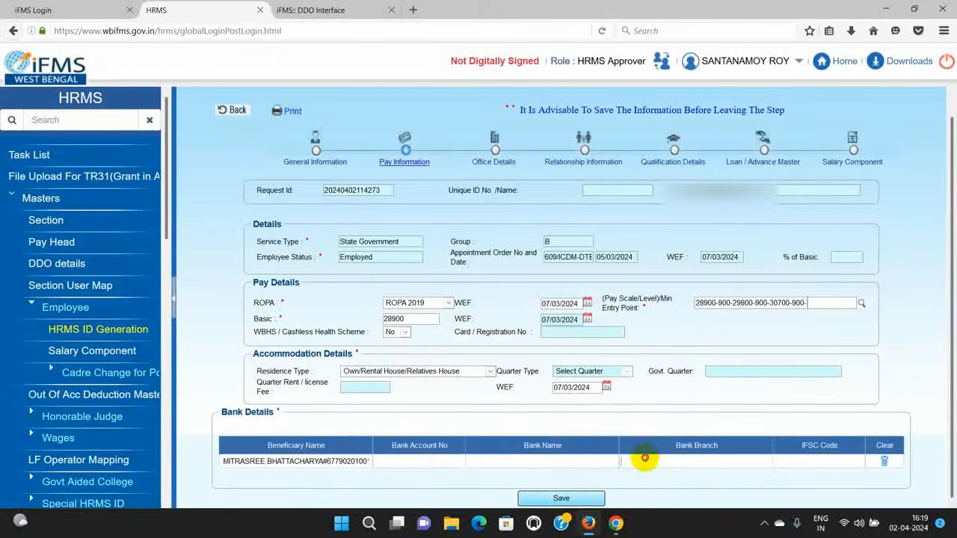
left_click(552, 497)
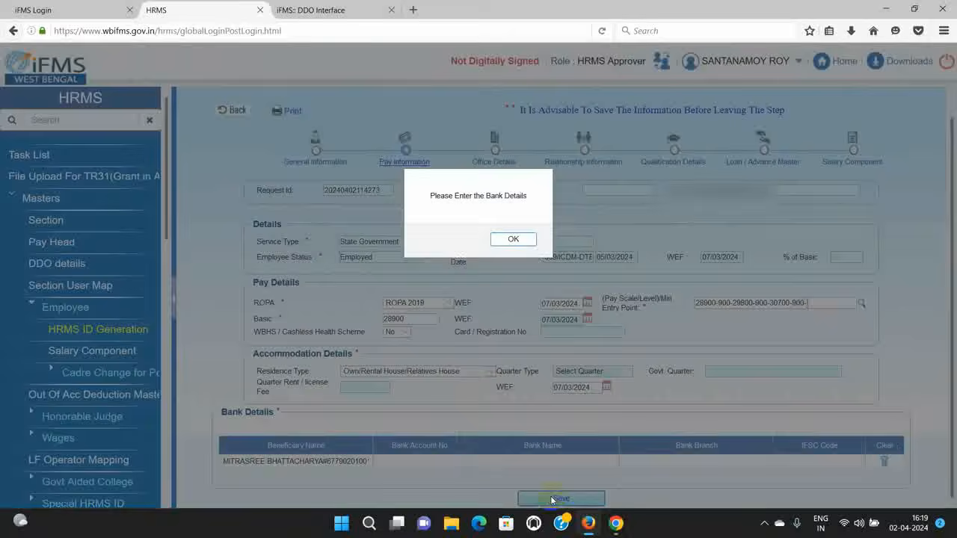
left_click(513, 239)
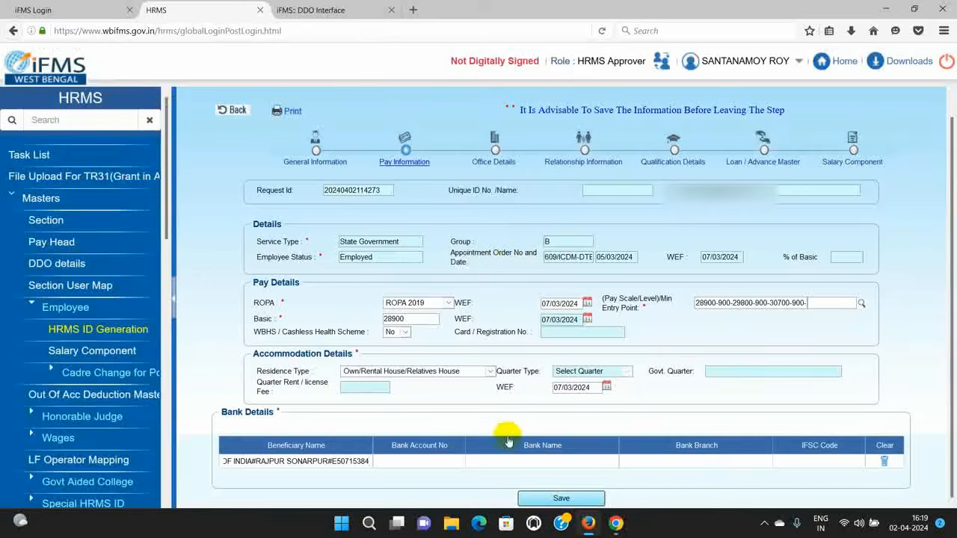
left_click(504, 461)
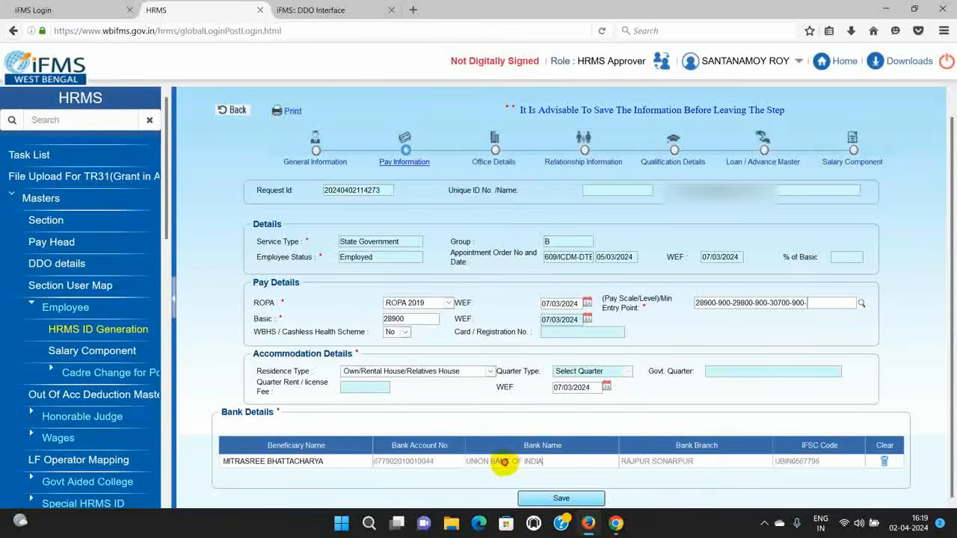
left_click(557, 498)
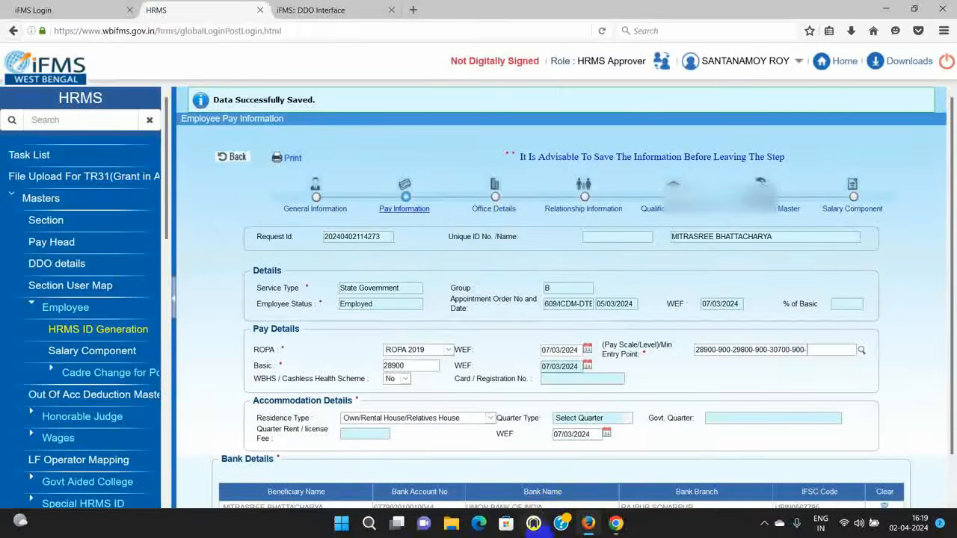
Step: Enter the employee's PAN in the Office Details step
left_click(506, 208)
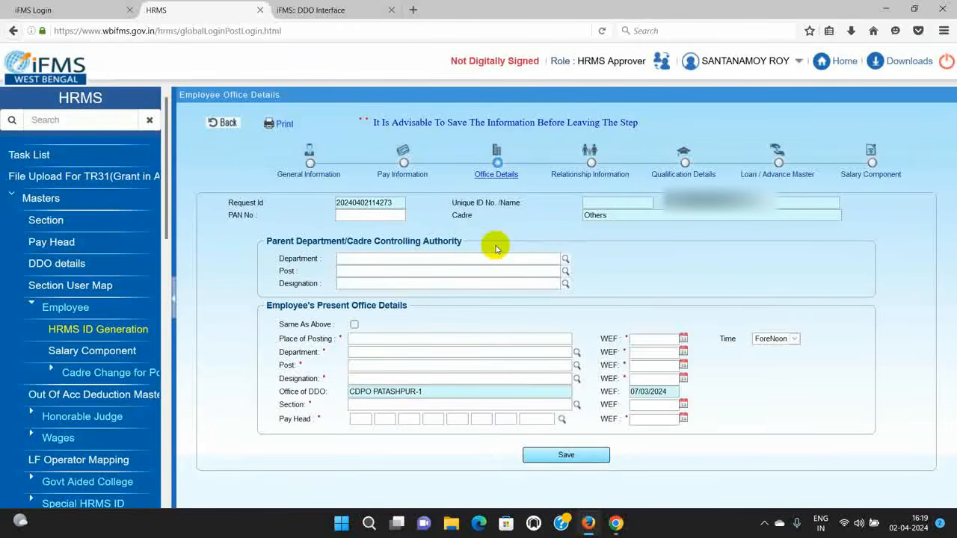
left_click(472, 26)
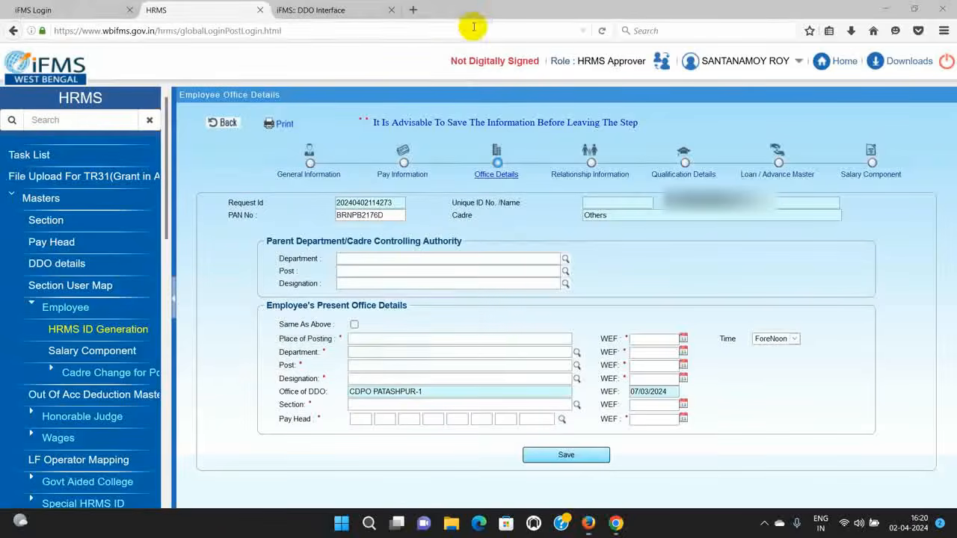
Step: Set the parent department to Women & Child Development and Social Welfare
left_click(565, 259)
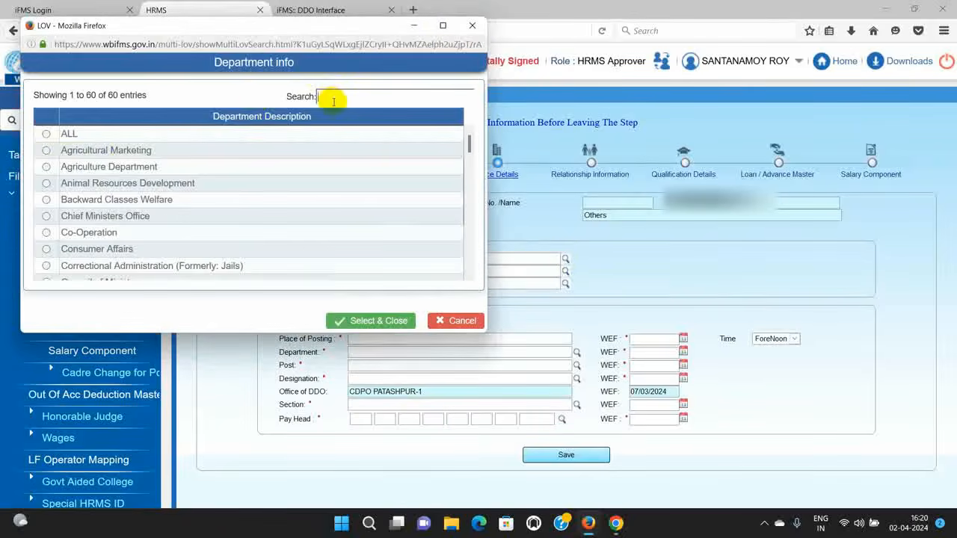
type("W")
left_click(109, 266)
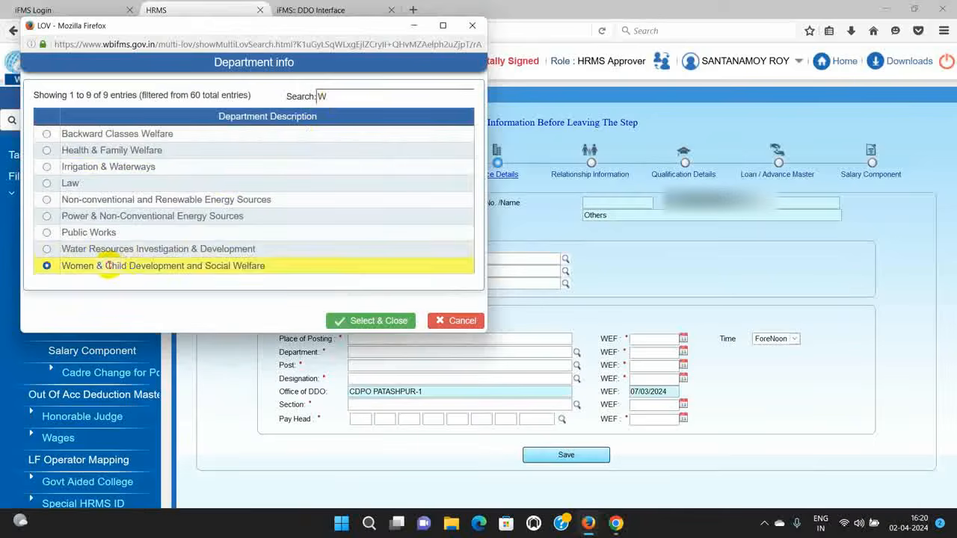
left_click(359, 320)
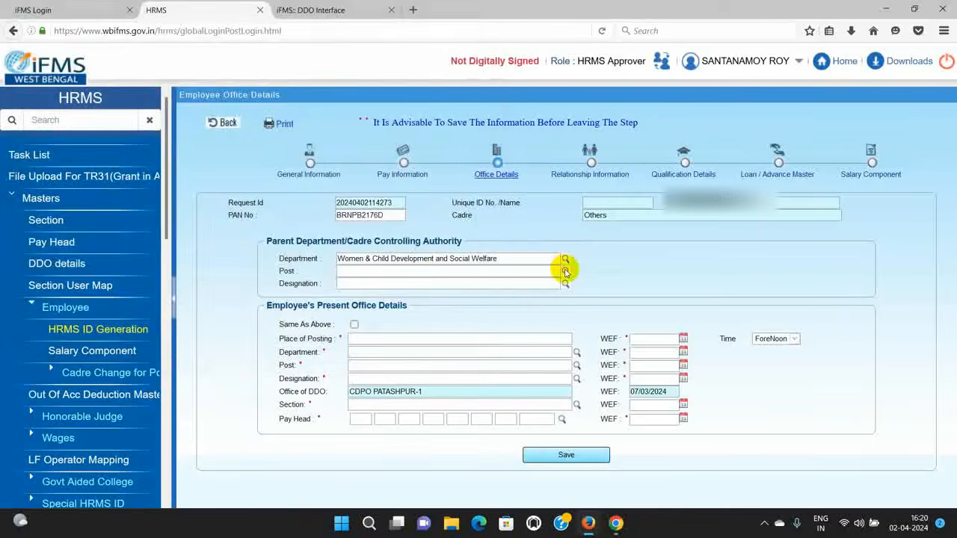
Step: Search 'SUPER' in the post list and select Supervisor as the parent authority's post
left_click(565, 272)
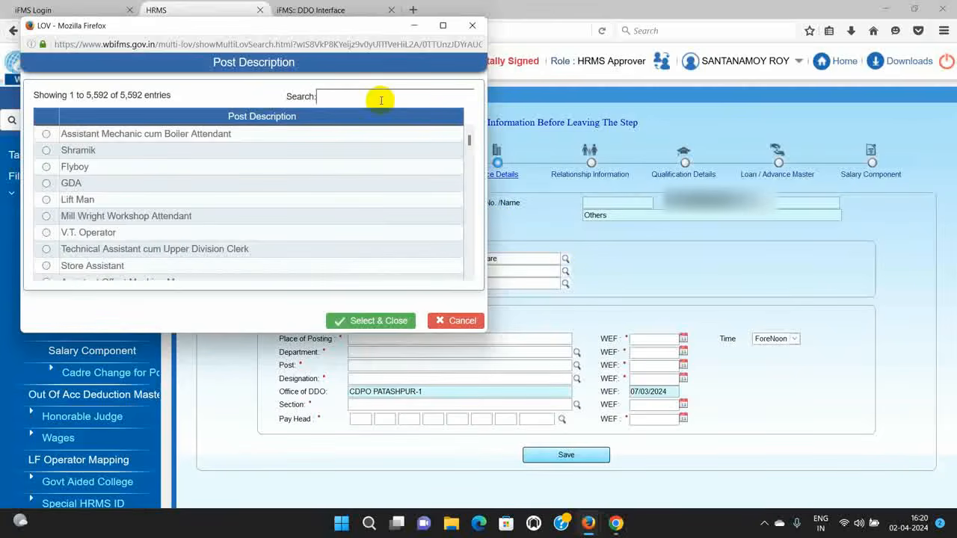
type("SUPERVISOR")
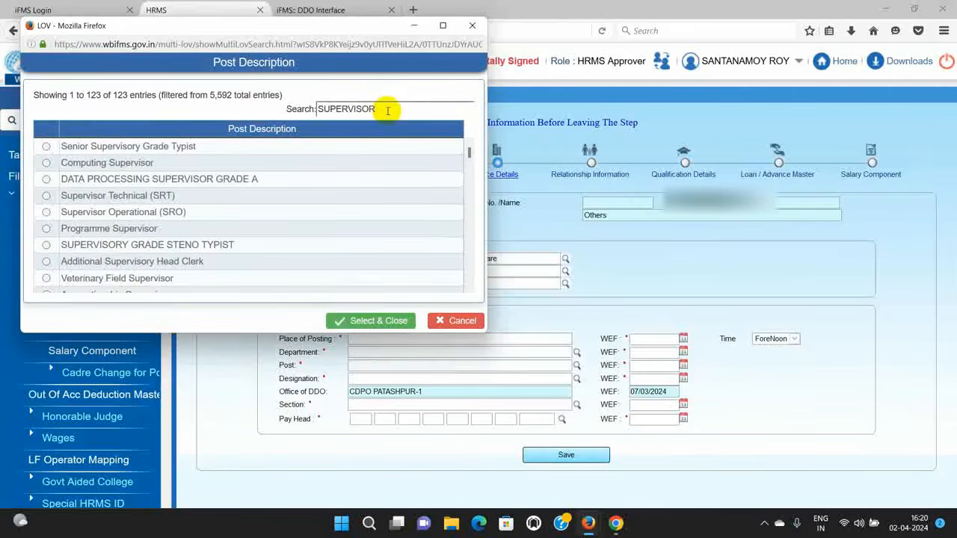
scroll(240, 204, "down", 5)
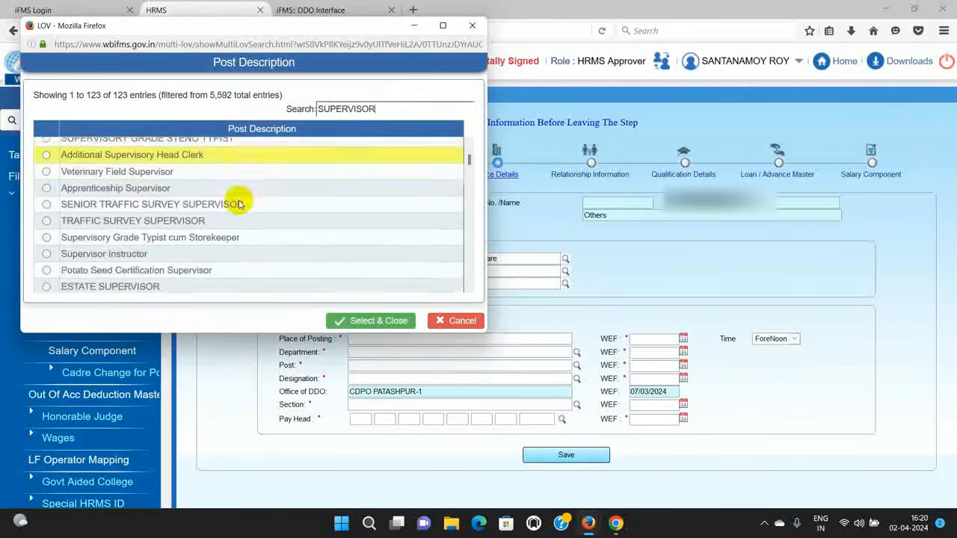
scroll(238, 205, "down", 4)
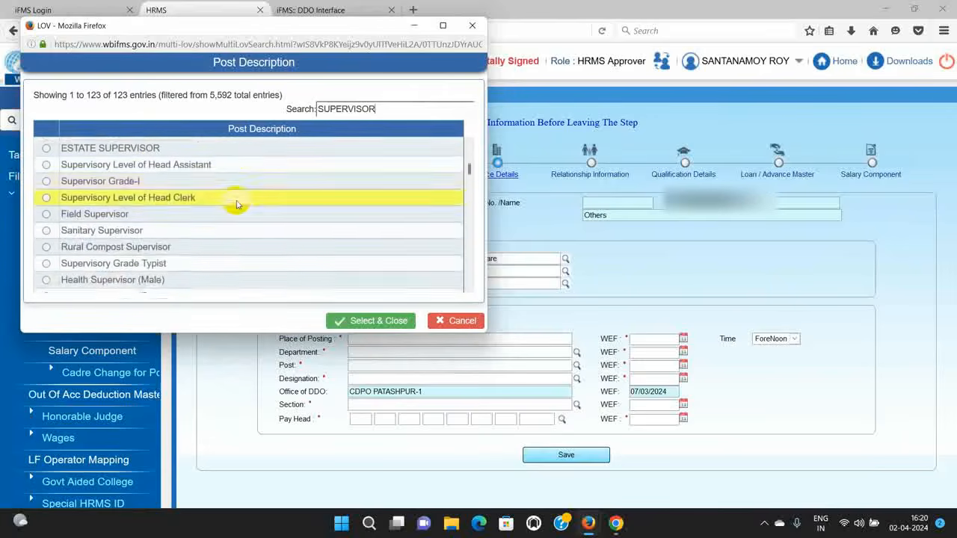
scroll(236, 203, "down", 5)
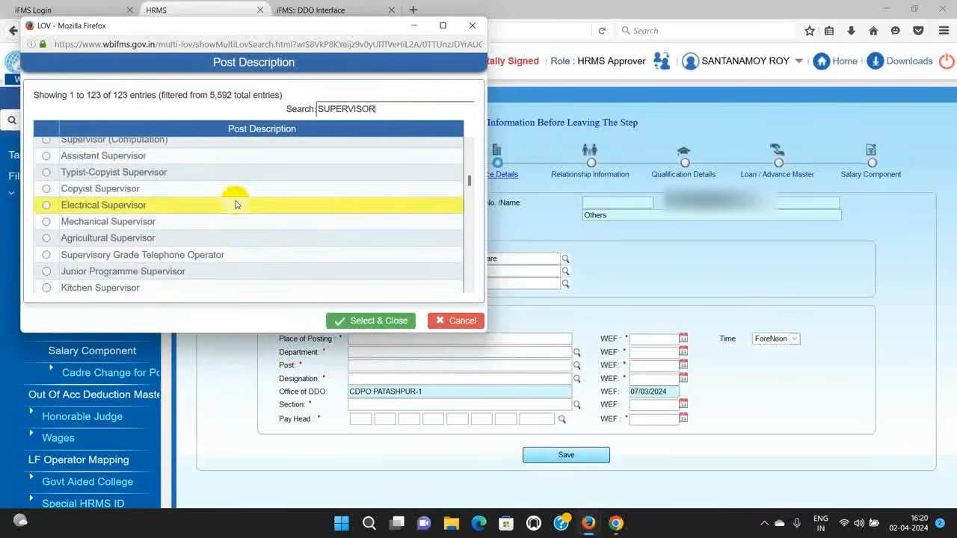
scroll(233, 207, "down", 3)
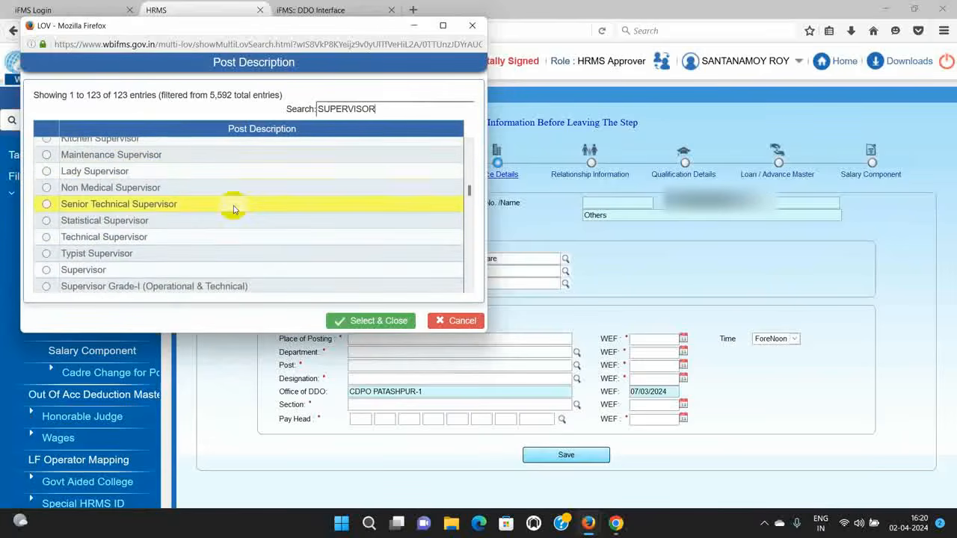
left_click(47, 239)
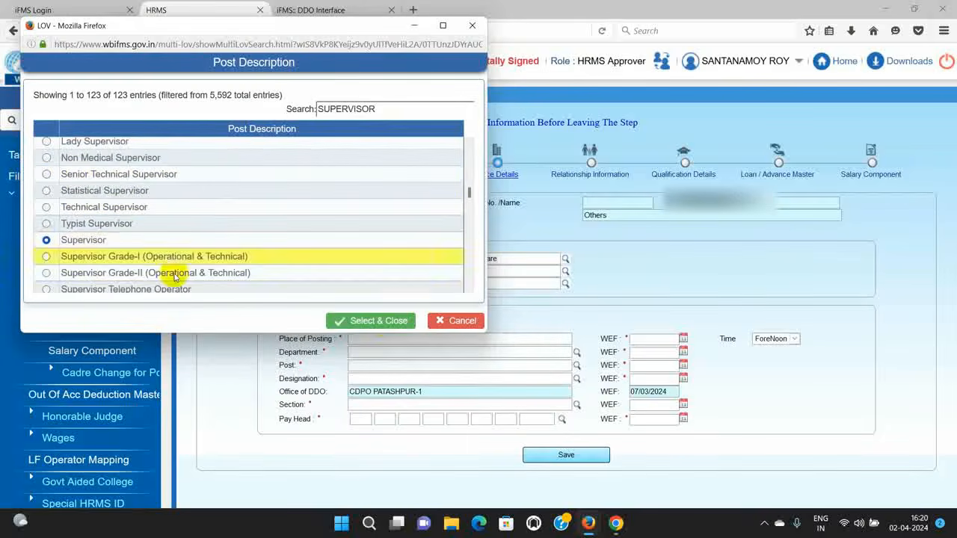
left_click(382, 322)
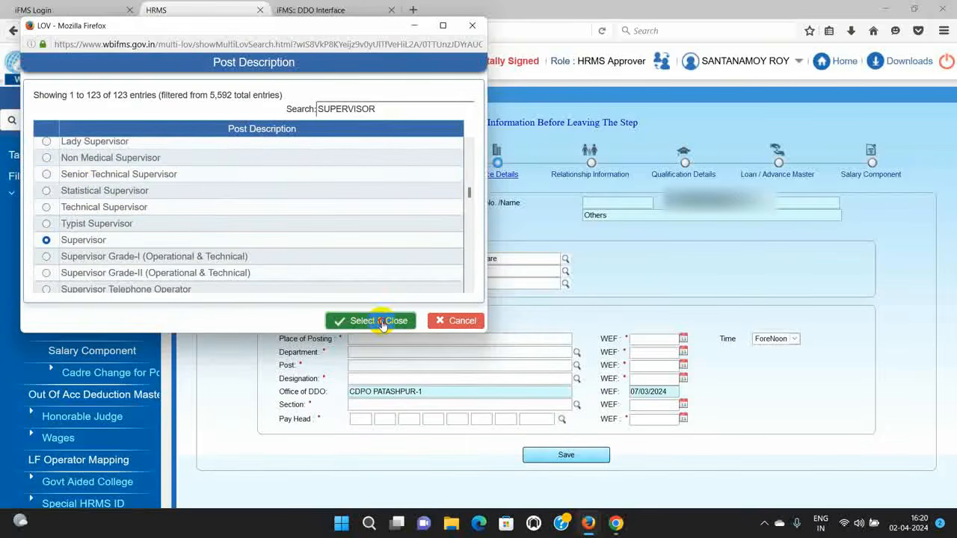
left_click(473, 28)
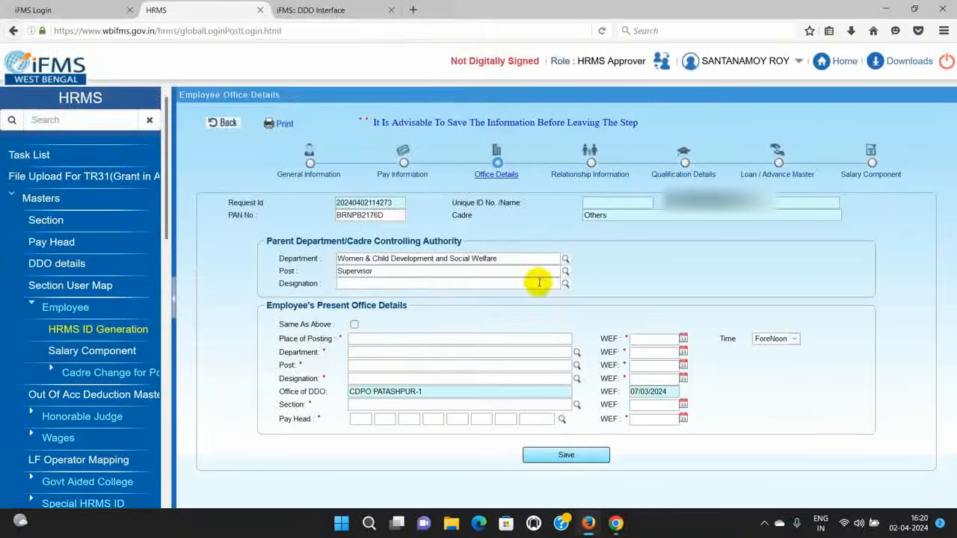
Step: Set the designation to Supervisor
left_click(566, 284)
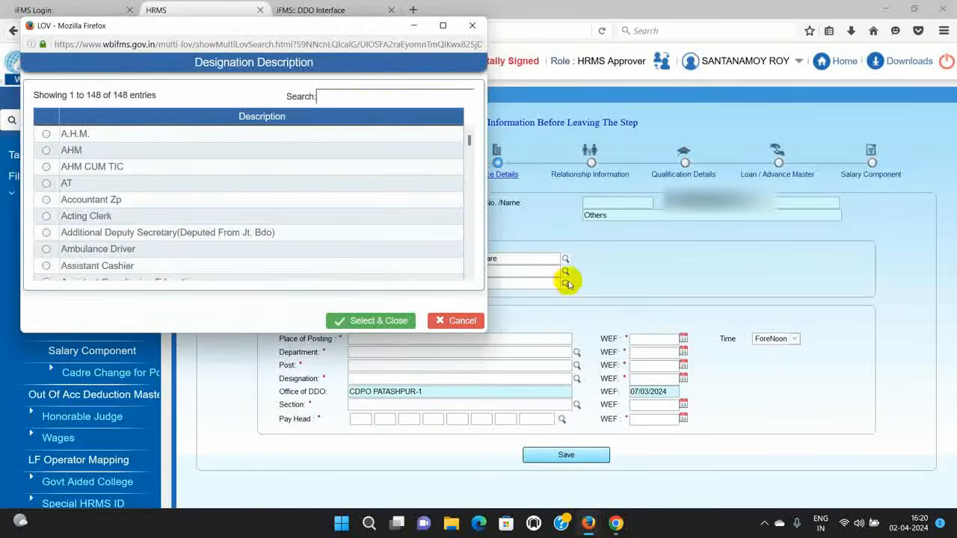
type("SUPER")
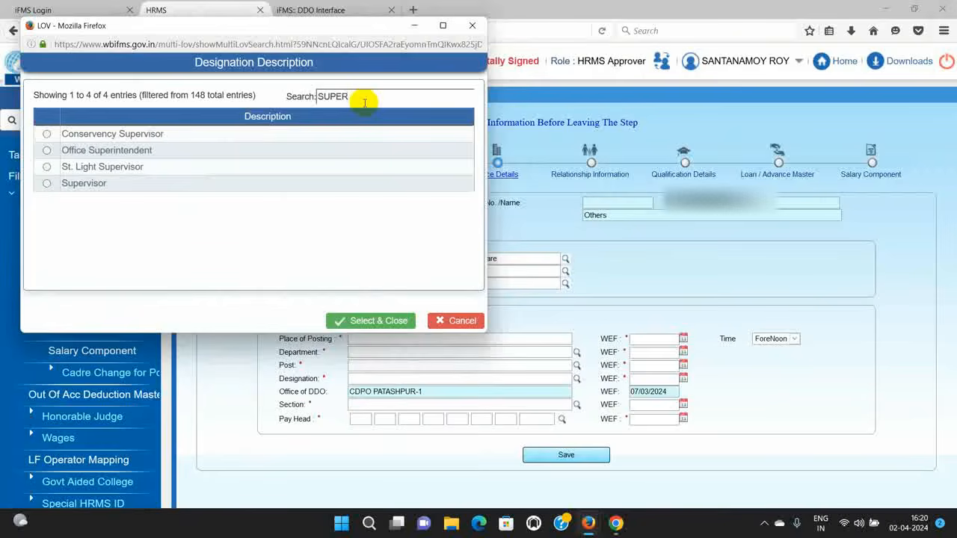
left_click(47, 184)
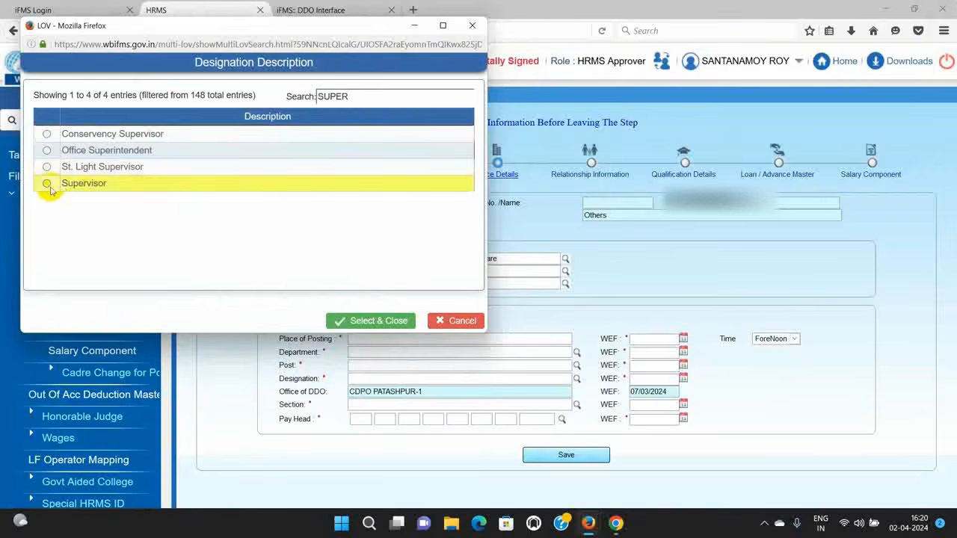
left_click(370, 321)
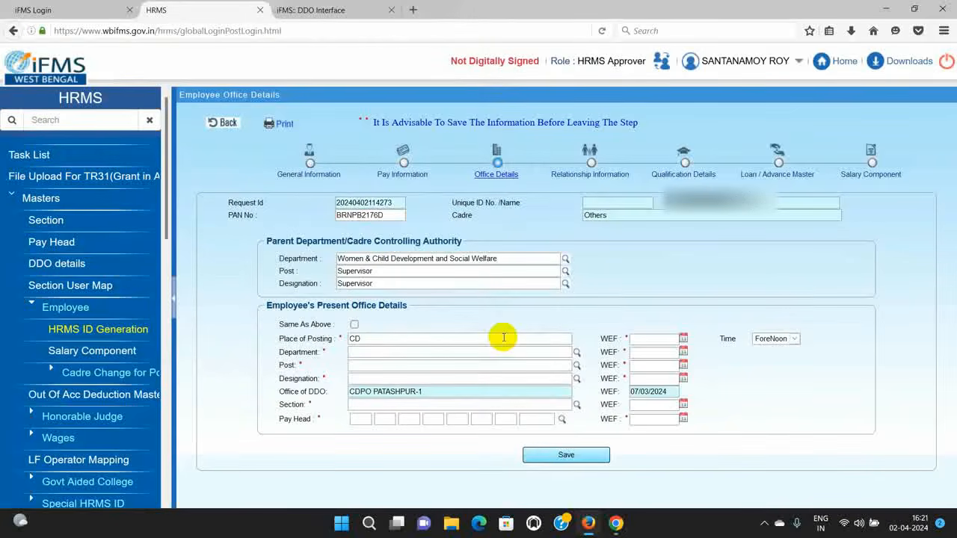
Step: Set place of posting to CDPO PATASHPUR, effective from 7 March 2024
left_click(504, 338)
type("CDPO ")
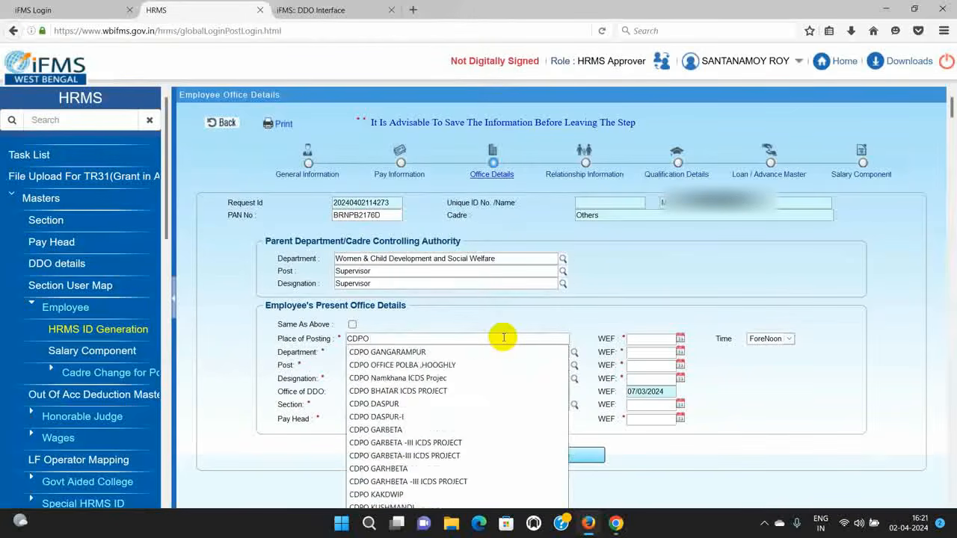
type("PATA")
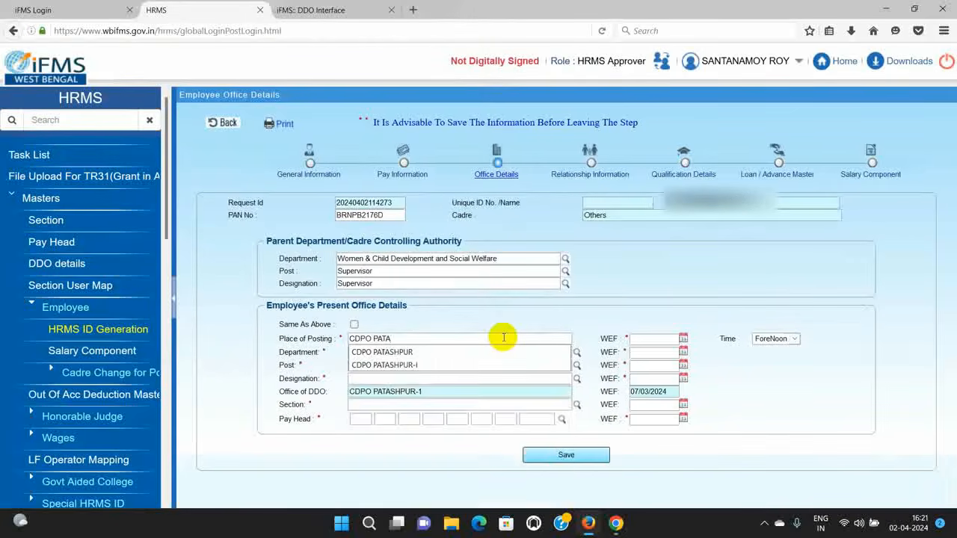
type("SHPUR-I")
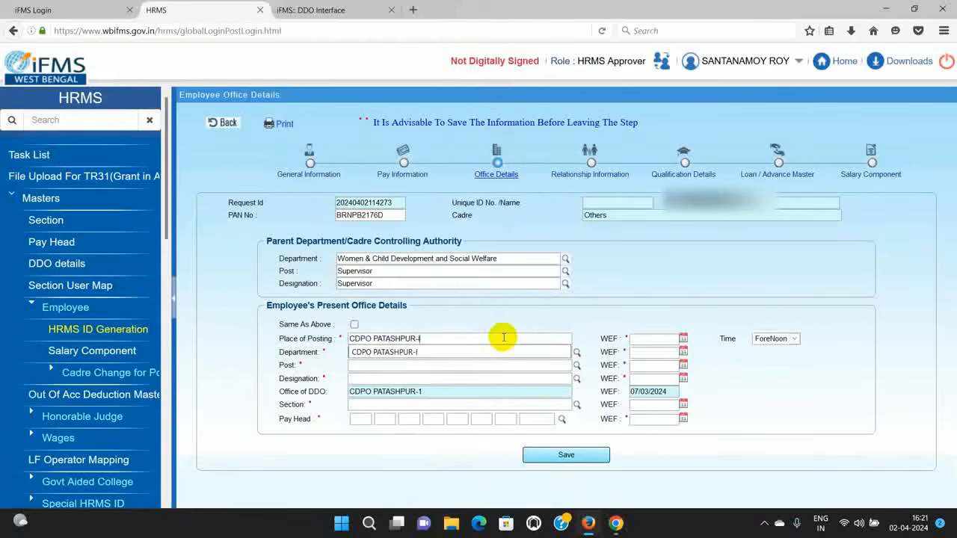
left_click(441, 352)
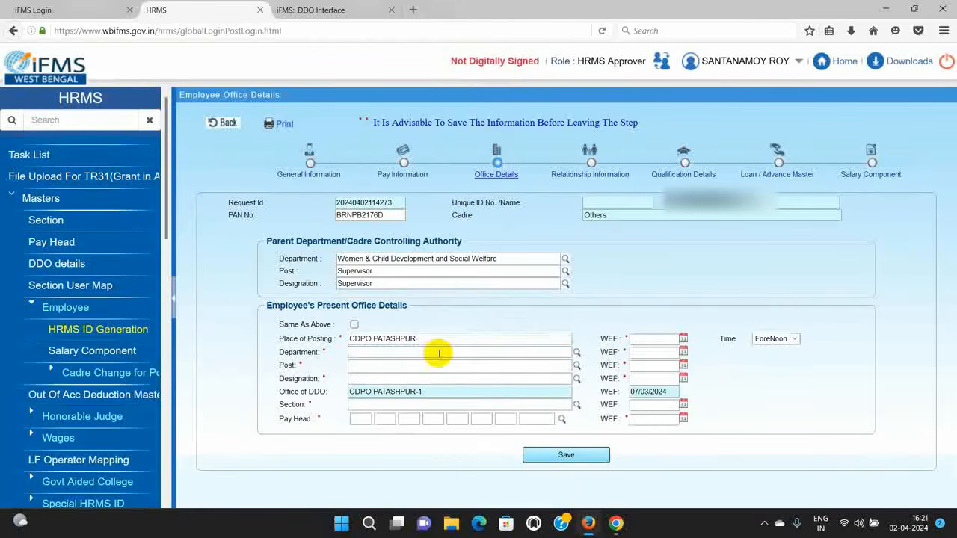
left_click(682, 341)
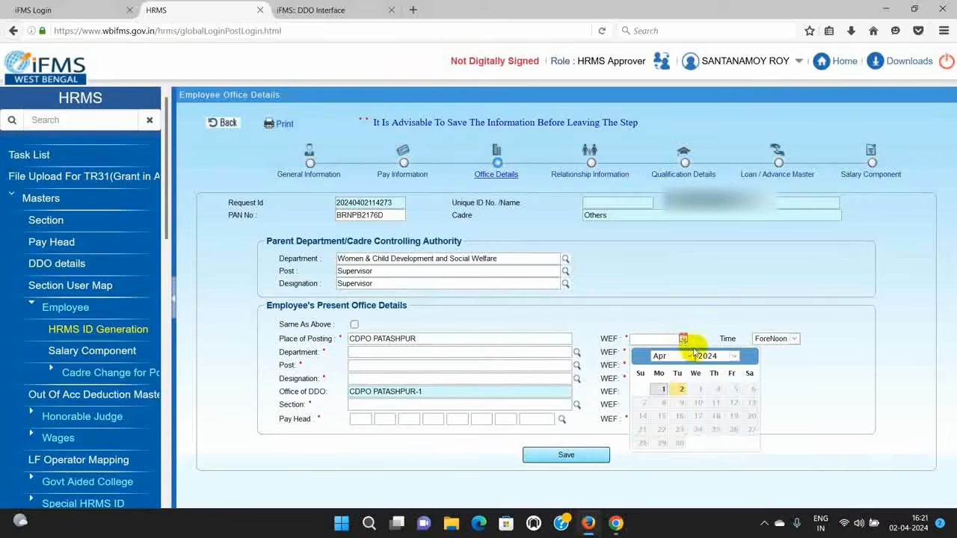
left_click(684, 356)
left_click(661, 367)
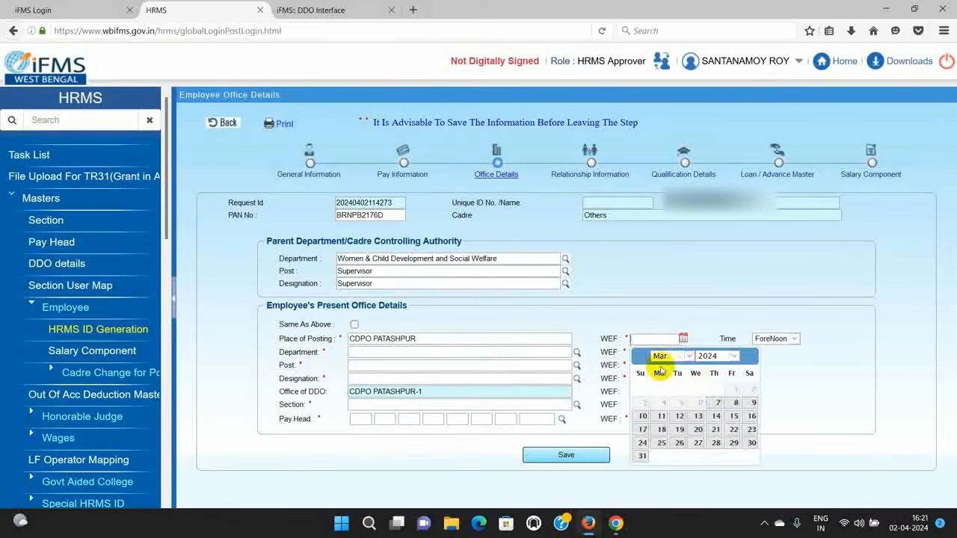
left_click(712, 402)
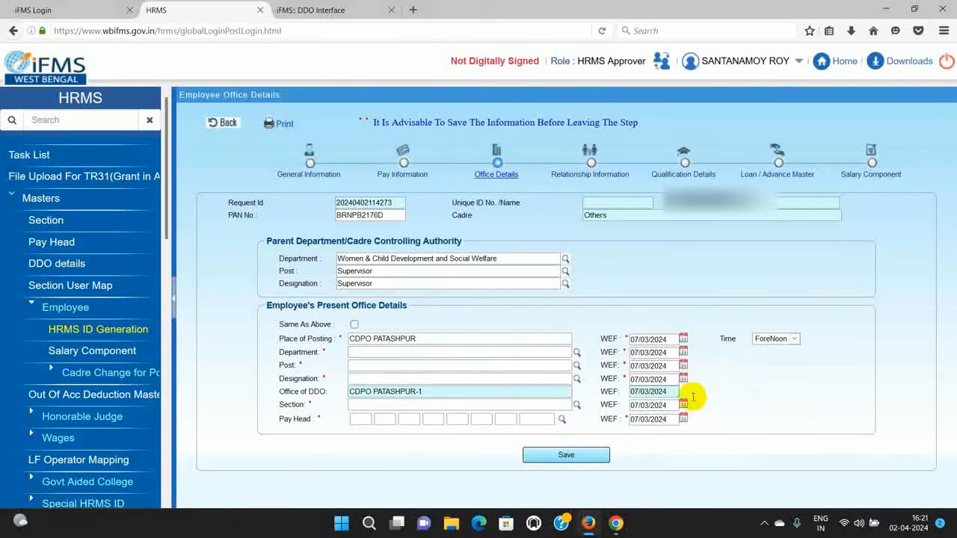
Step: Set department Women & Child Development and reuse the parent's Supervisor post and designation
left_click(577, 353)
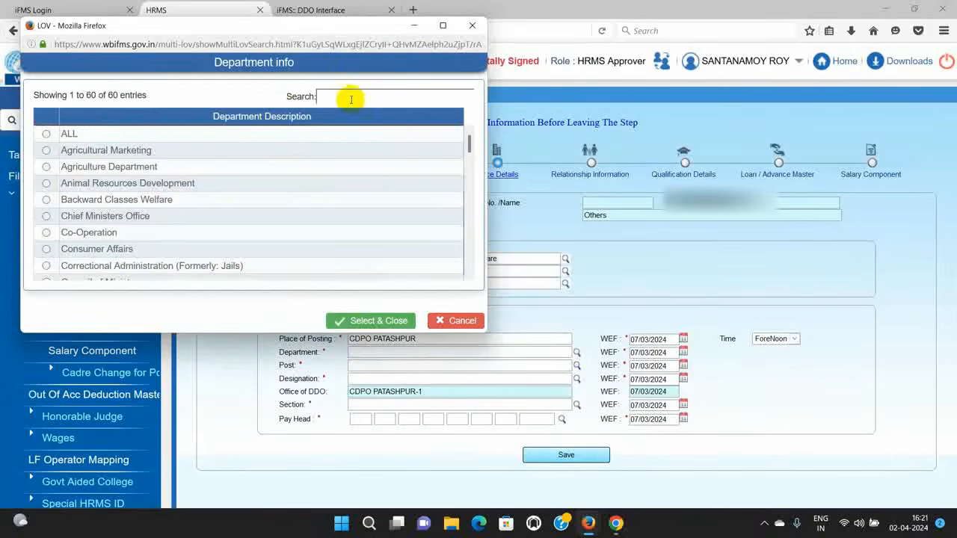
left_click(355, 101)
type("W")
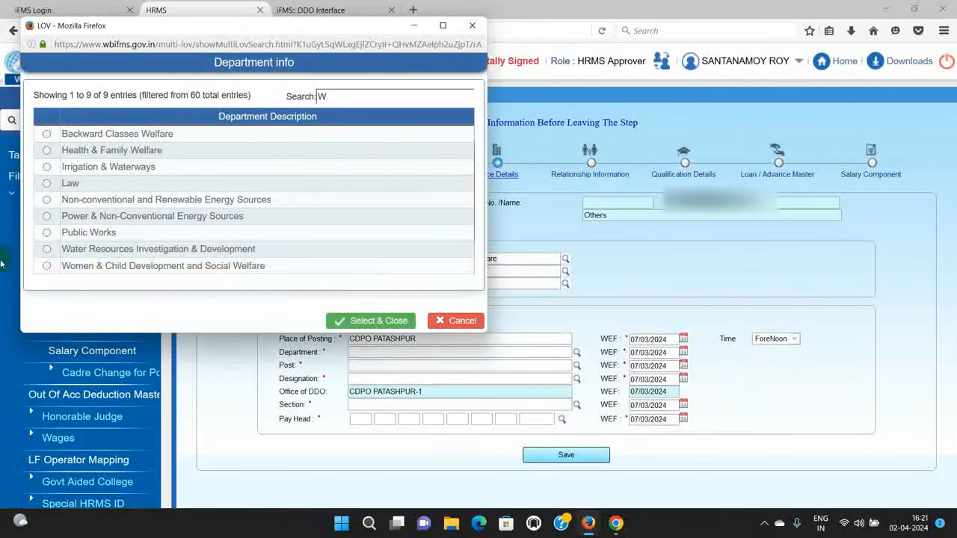
left_click(47, 267)
left_click(342, 321)
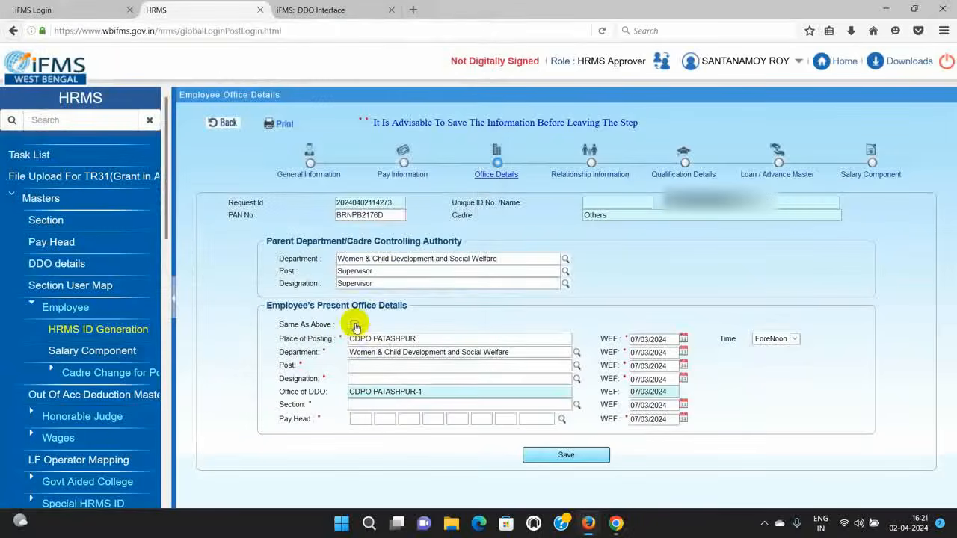
left_click(577, 367)
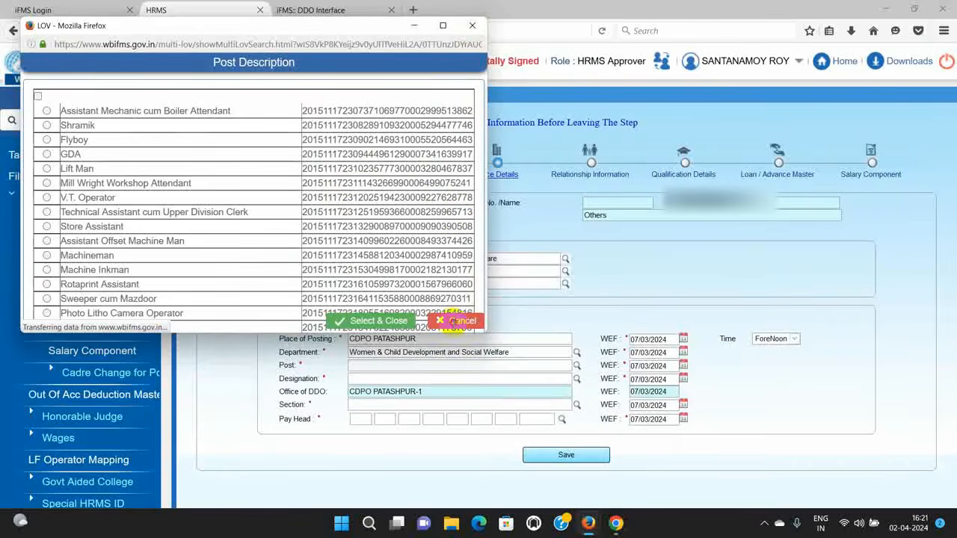
left_click(454, 320)
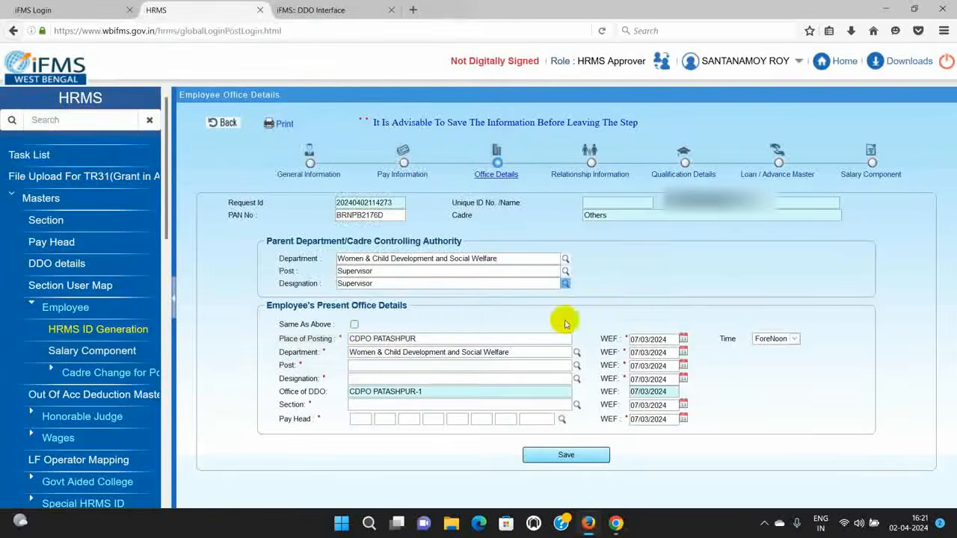
left_click(355, 324)
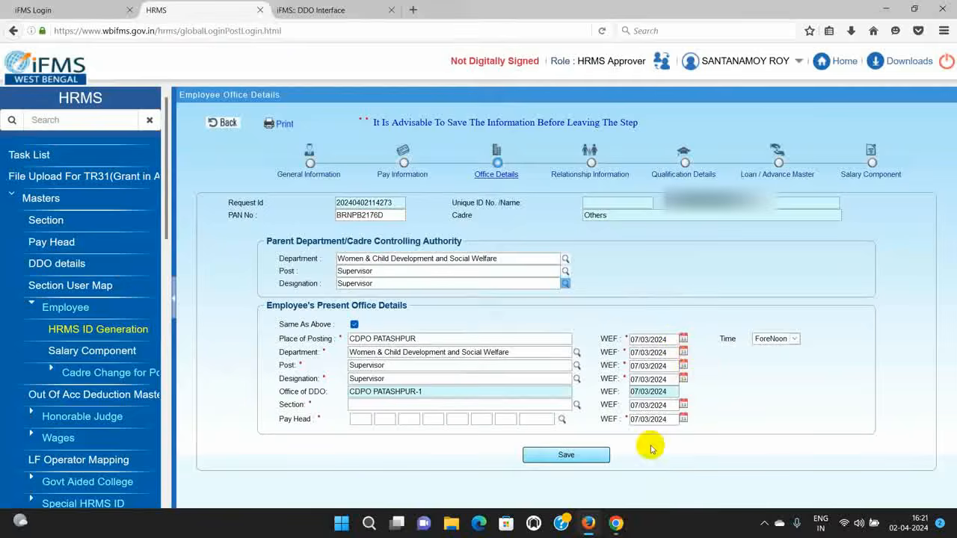
Step: Choose section CW and pay head 74/2235/02/001/00/012, then save the office details
left_click(576, 405)
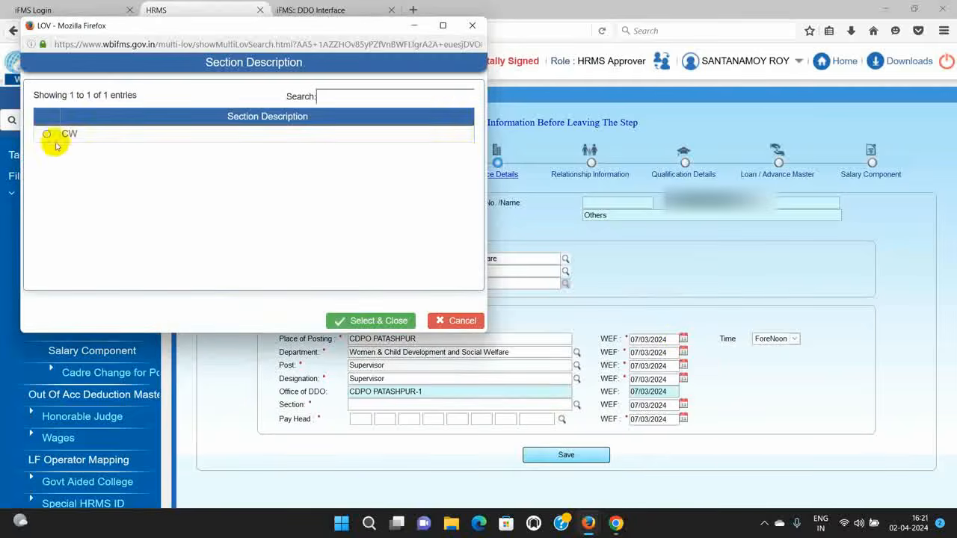
left_click(46, 134)
left_click(356, 321)
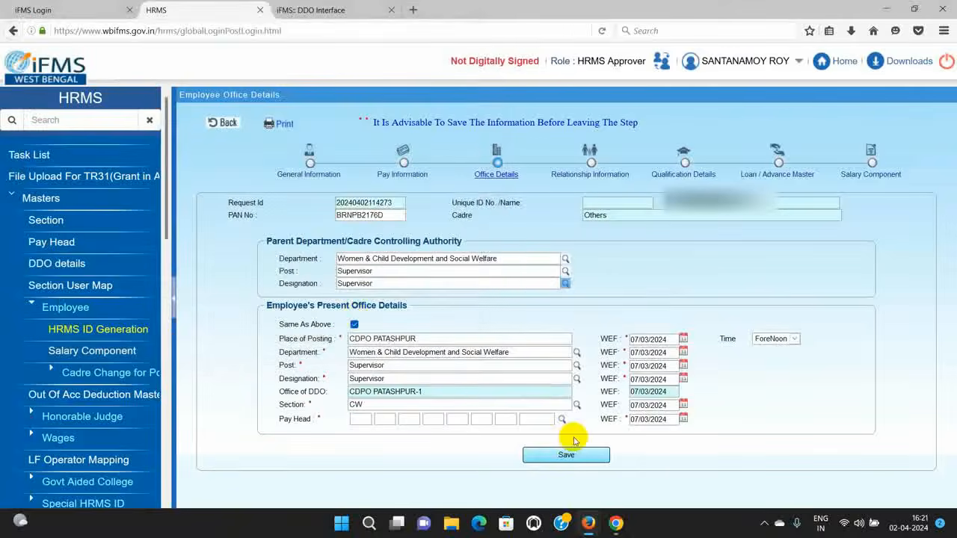
left_click(562, 420)
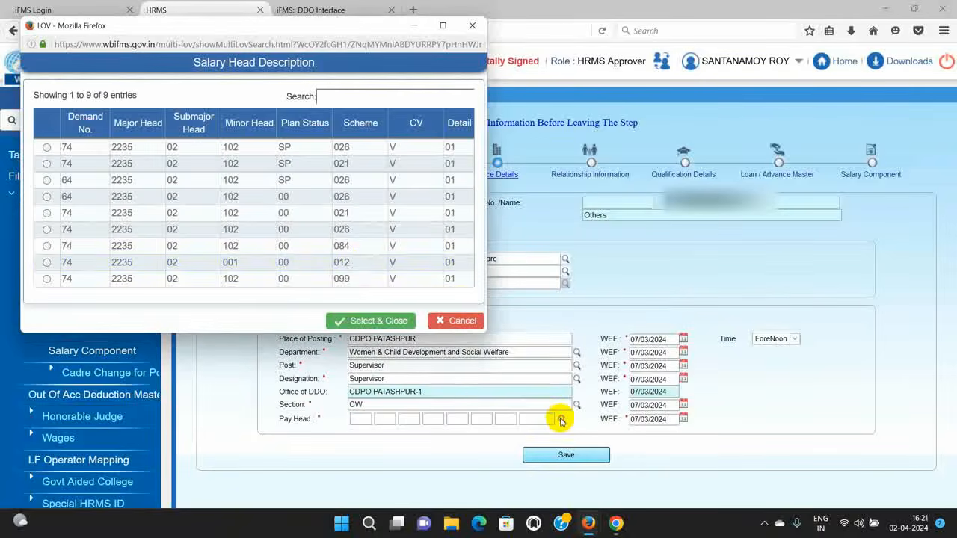
left_click(360, 263)
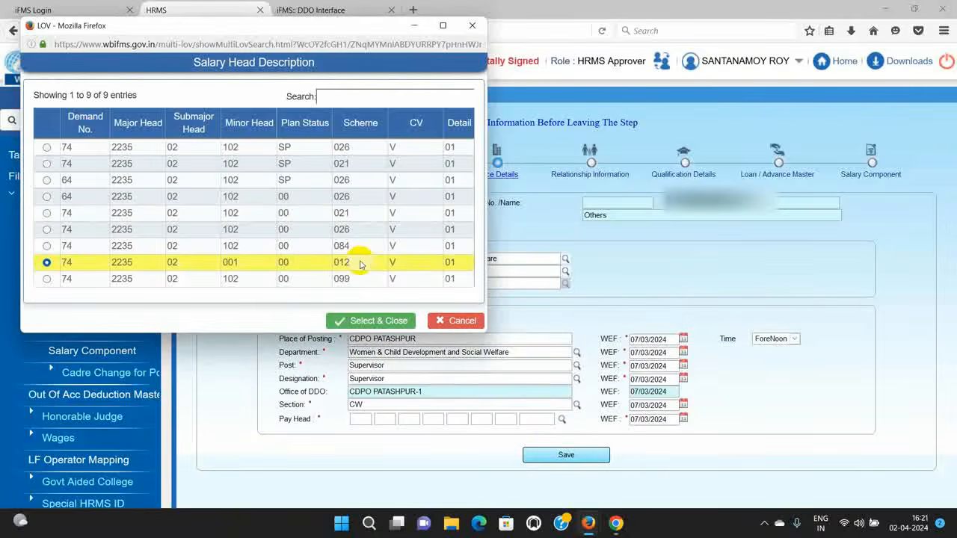
left_click(368, 320)
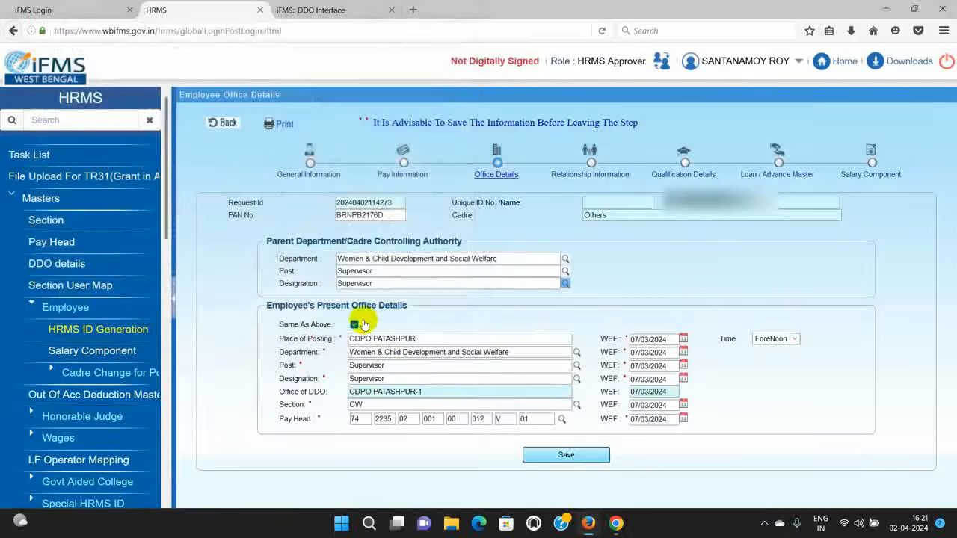
left_click(573, 455)
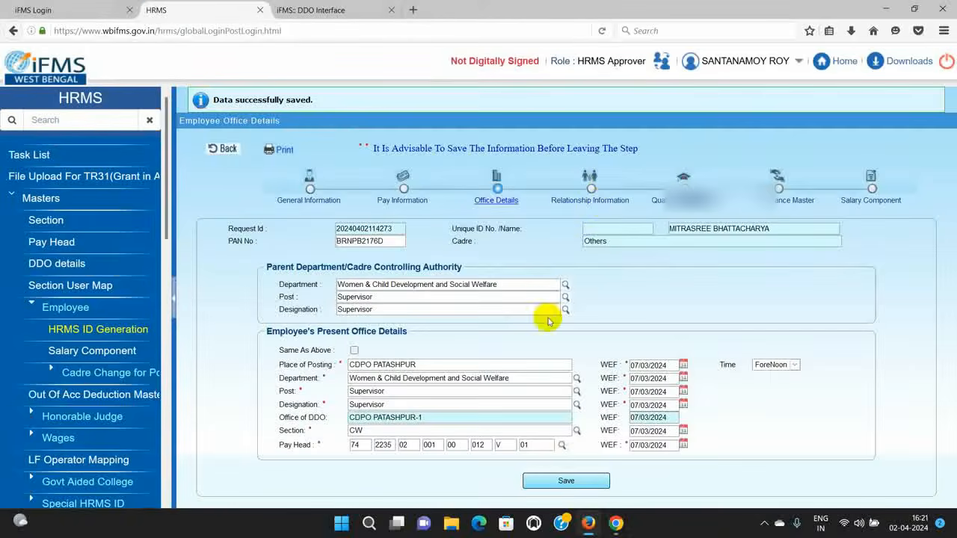
Step: Move through Relationship Information to the Salary Component step showing pending Basic pay 28900
left_click(602, 201)
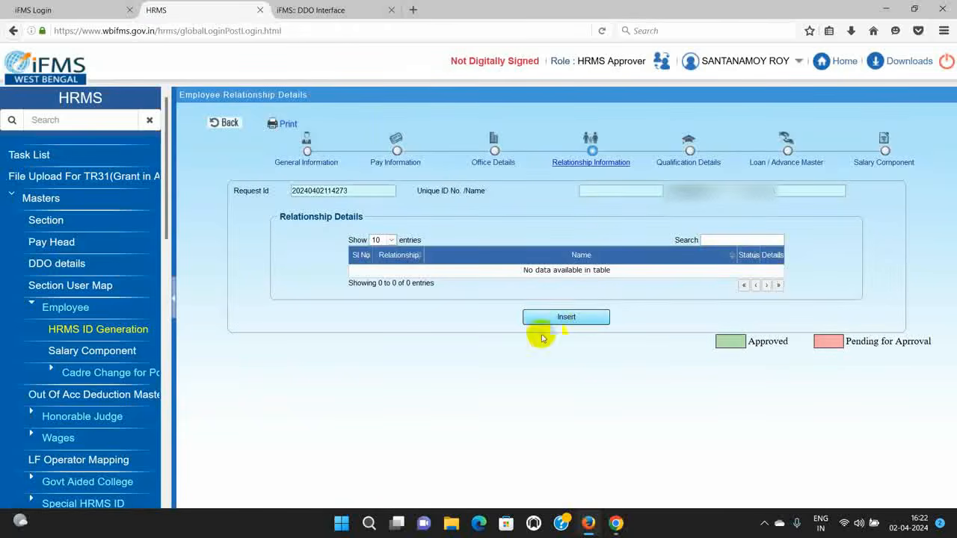
left_click(867, 160)
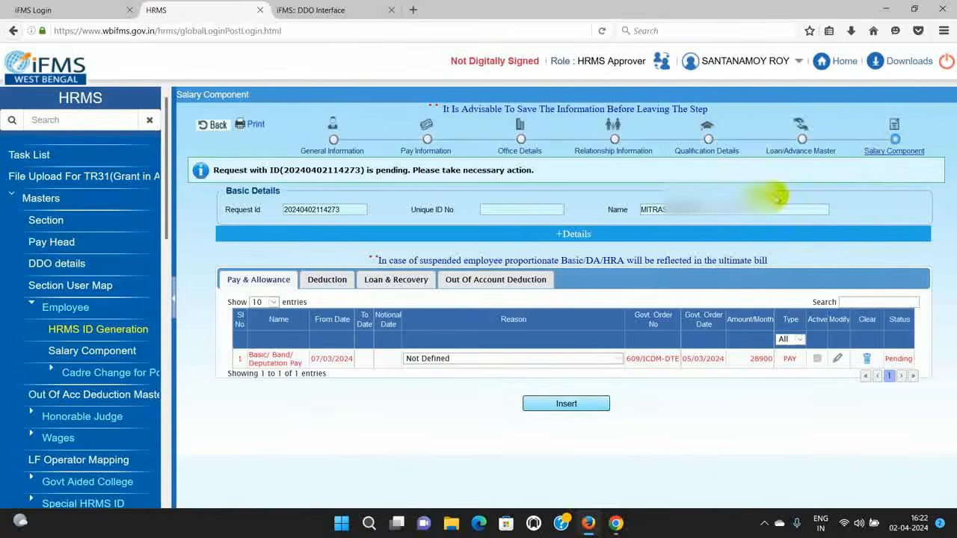
Step: Insert a new pay and allowance row and pick Dearness Allowance via a 'DEAR' search
left_click(553, 404)
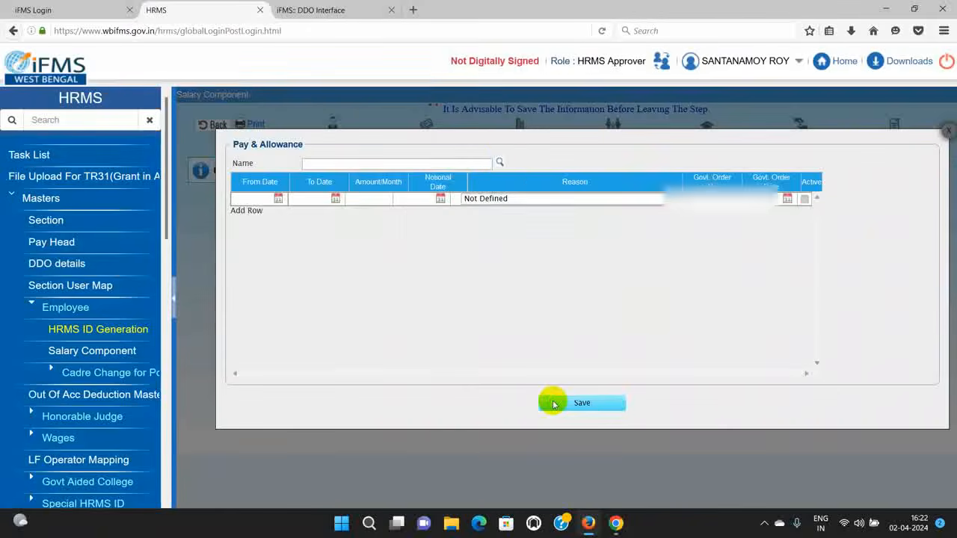
left_click(498, 163)
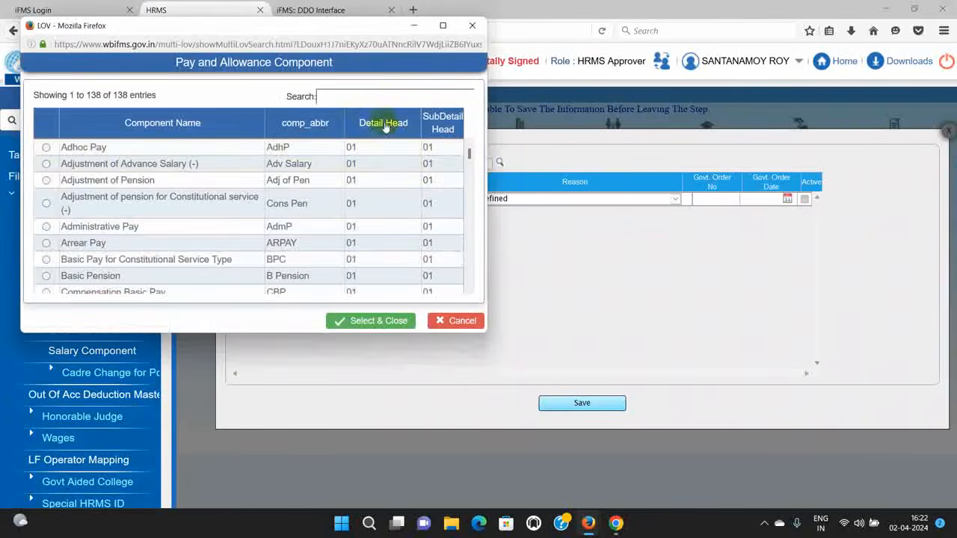
type("DEARNESS")
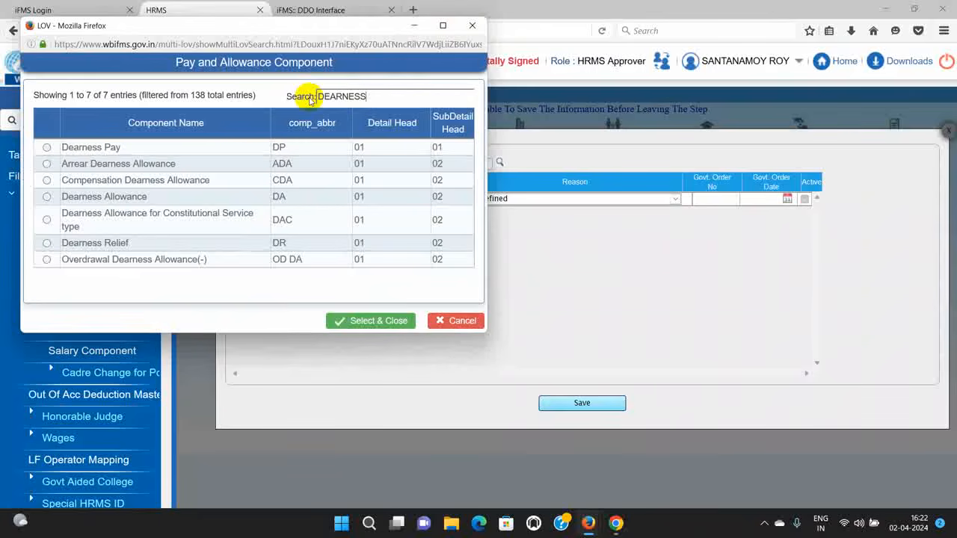
left_click(46, 197)
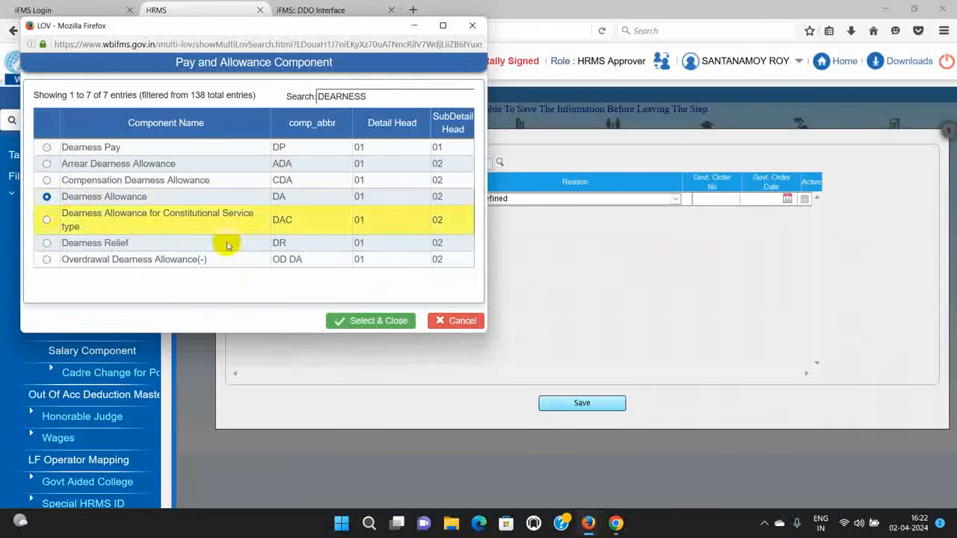
left_click(352, 319)
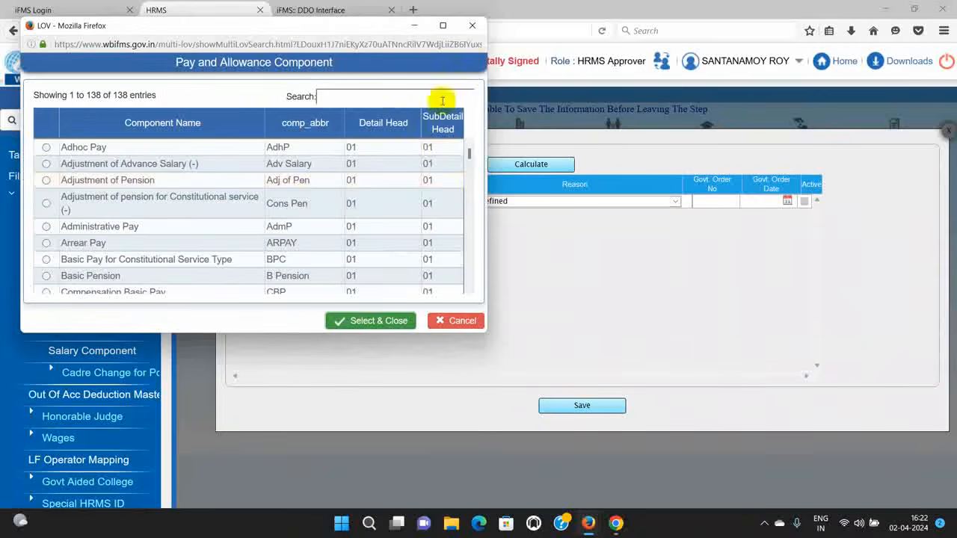
left_click(472, 26)
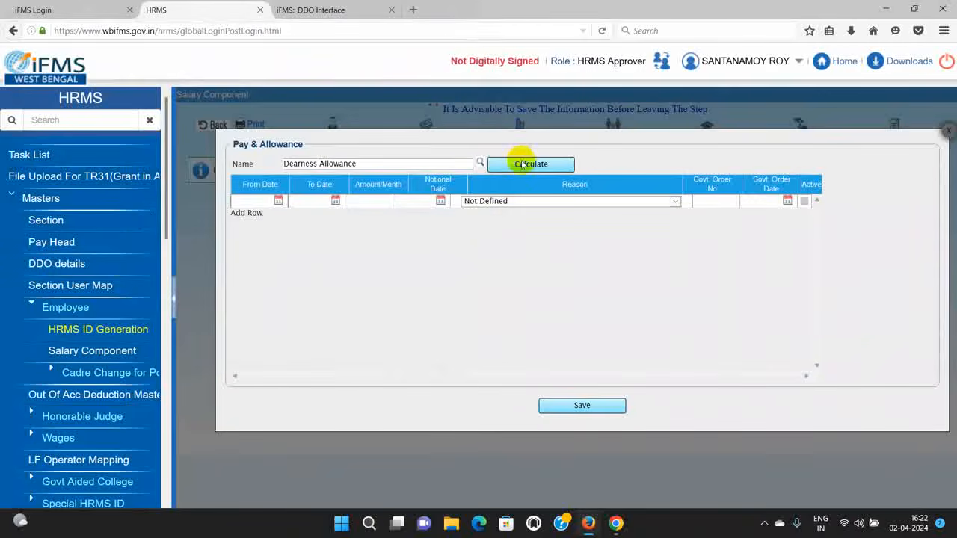
Step: Calculate the Dearness Allowance as 2890 per month with reason Appointment
left_click(524, 165)
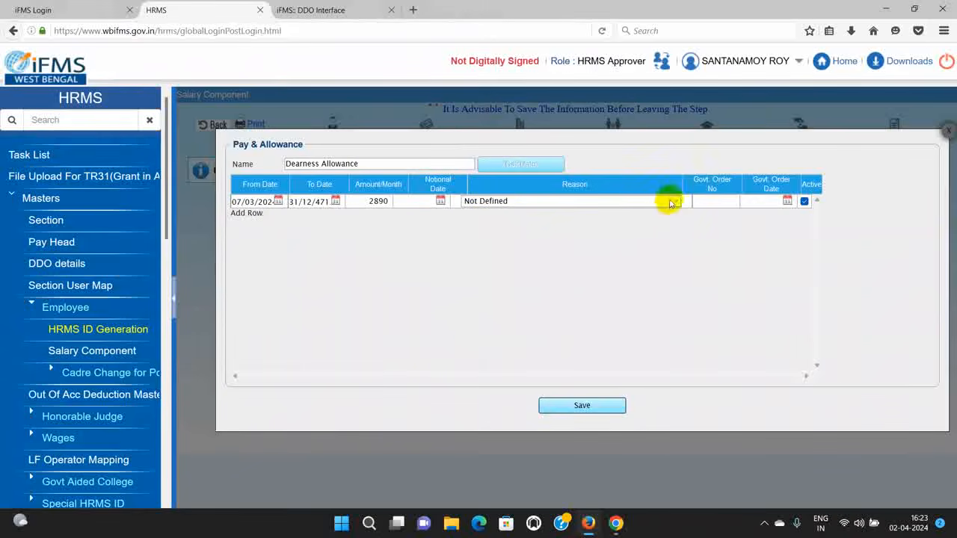
left_click(666, 202)
left_click(524, 241)
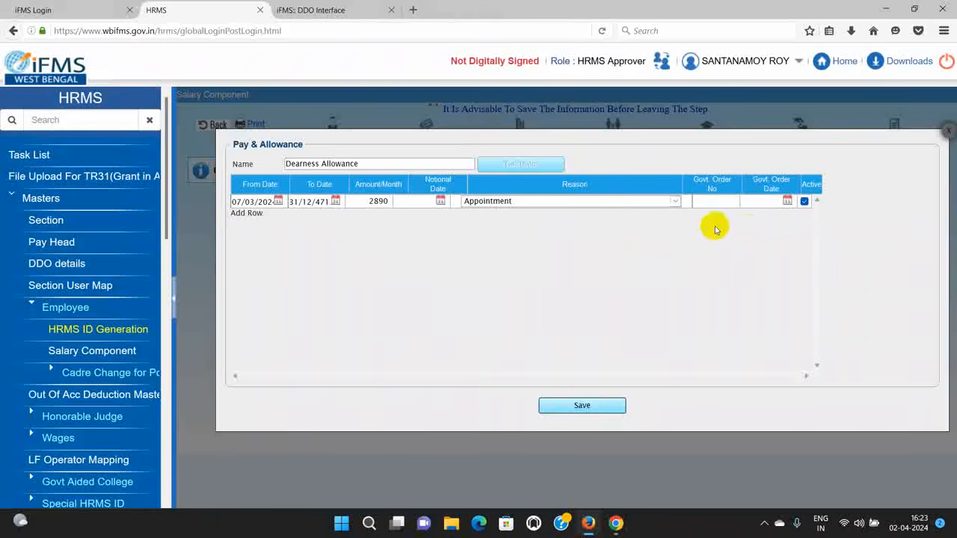
Step: Enter order 609/ICDM-DTE dated 05/03/2024 and save the Dearness Allowance entry
type("609")
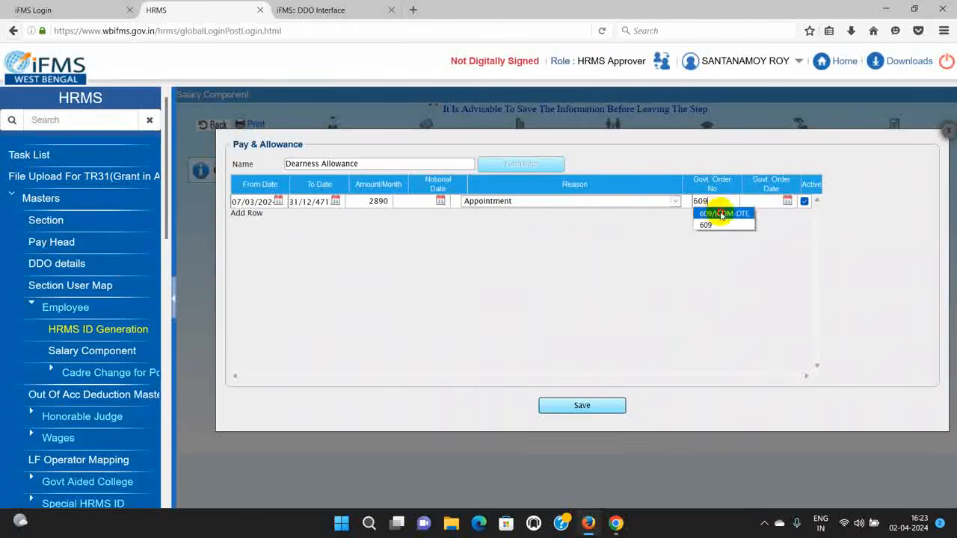
left_click(721, 213)
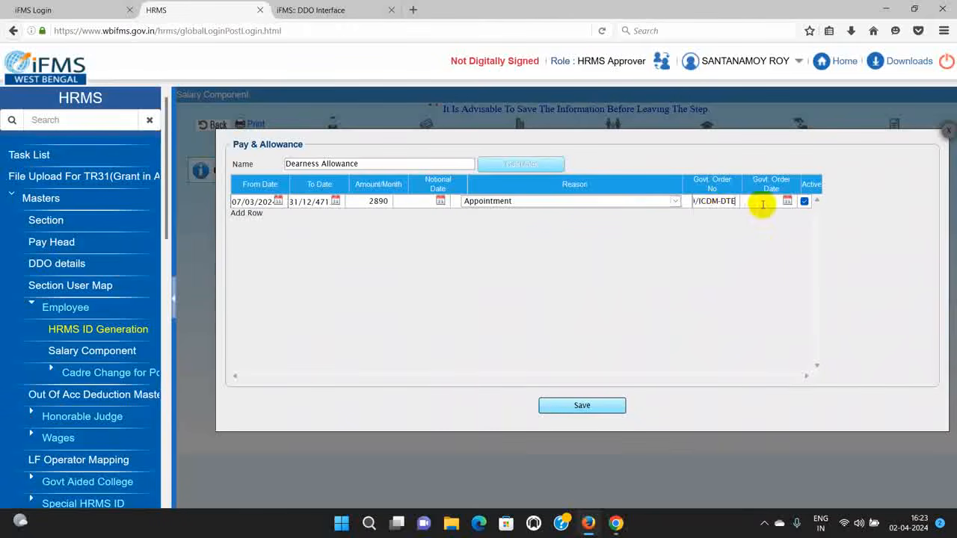
left_click(787, 201)
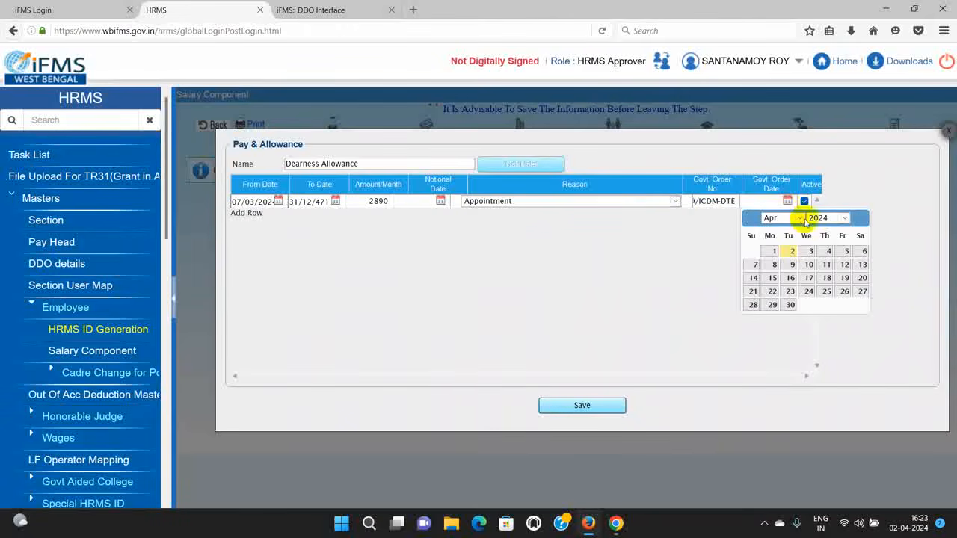
left_click(798, 217)
left_click(782, 247)
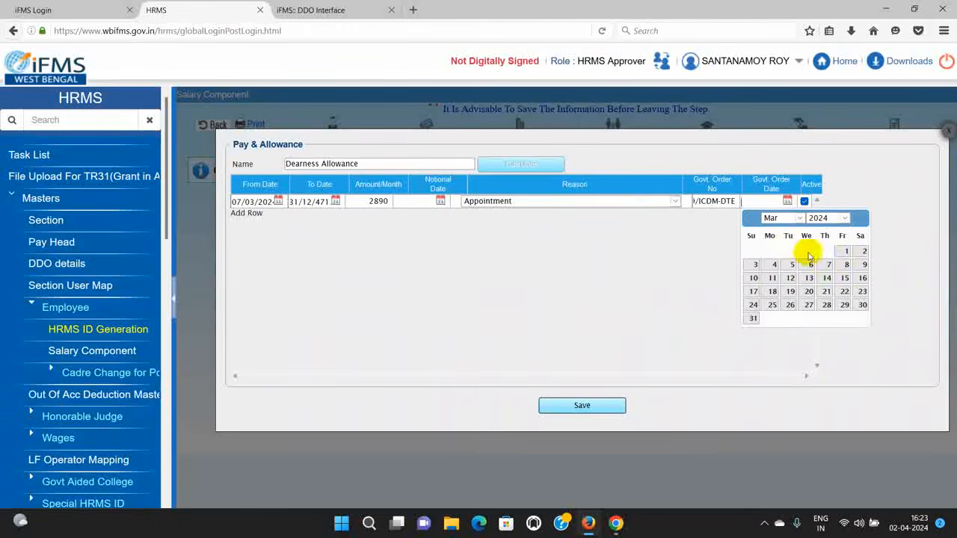
left_click(793, 265)
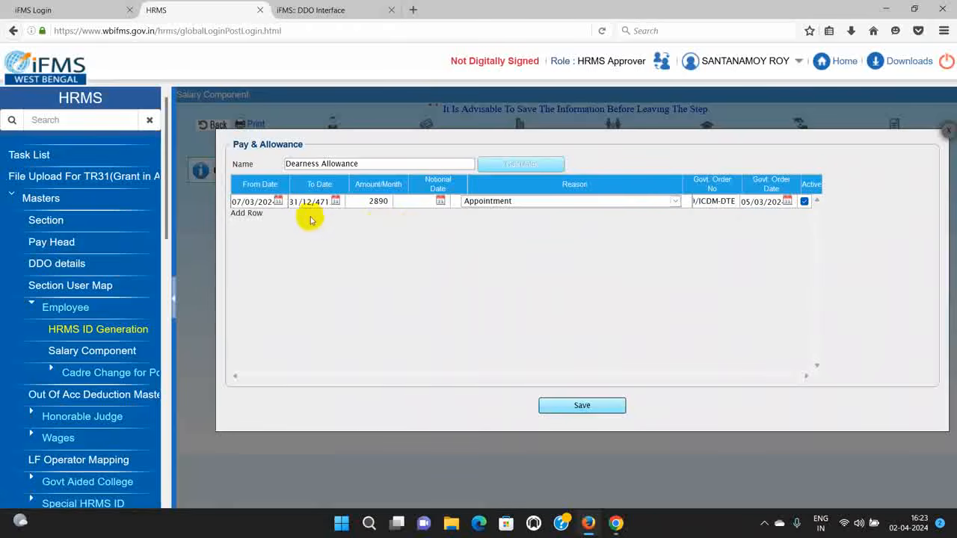
left_click(267, 202)
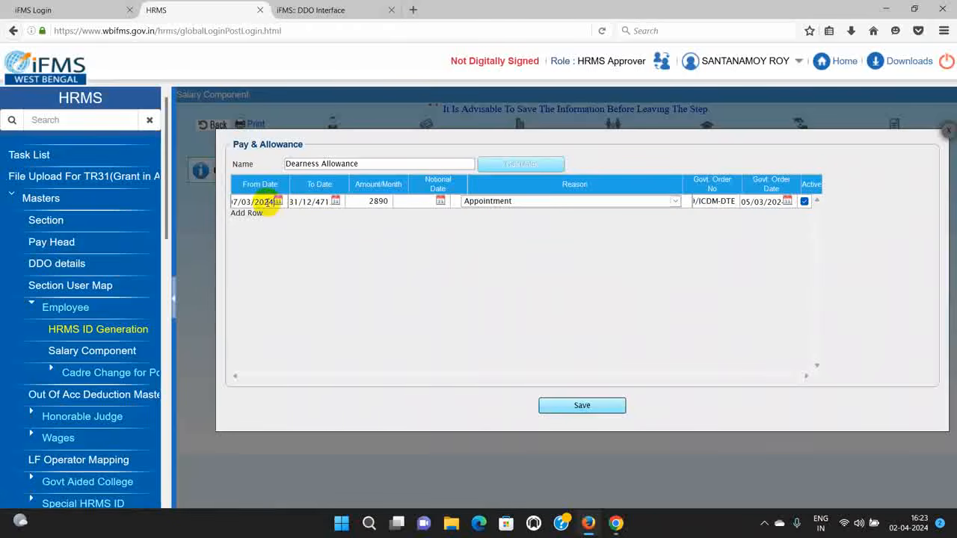
left_click(582, 406)
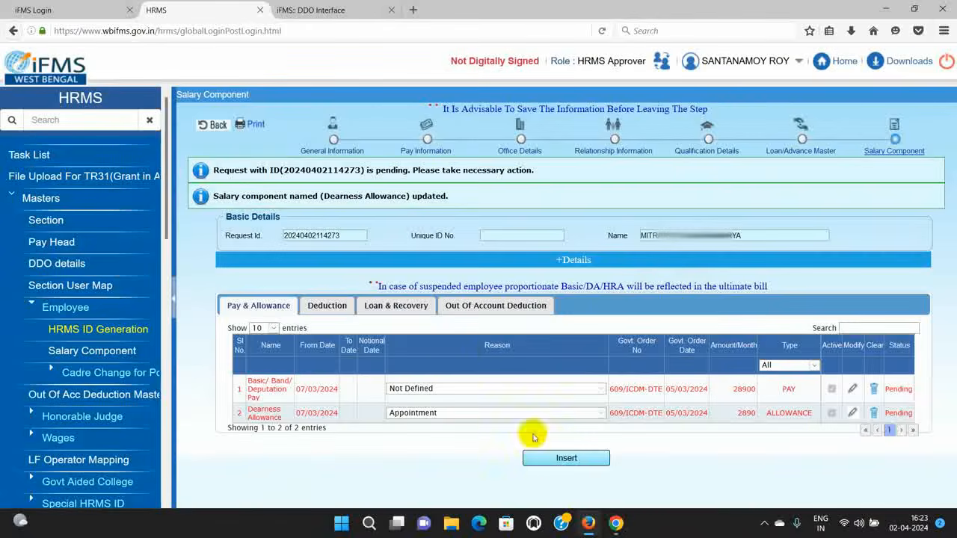
Step: Insert a House Rent Allowance row, calculated at 3468, with reason Appointment
left_click(564, 461)
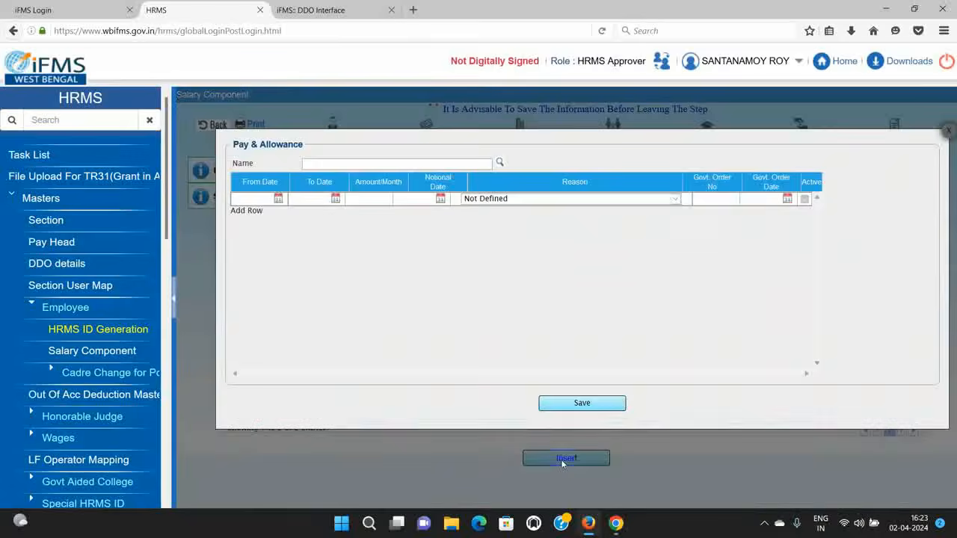
left_click(500, 162)
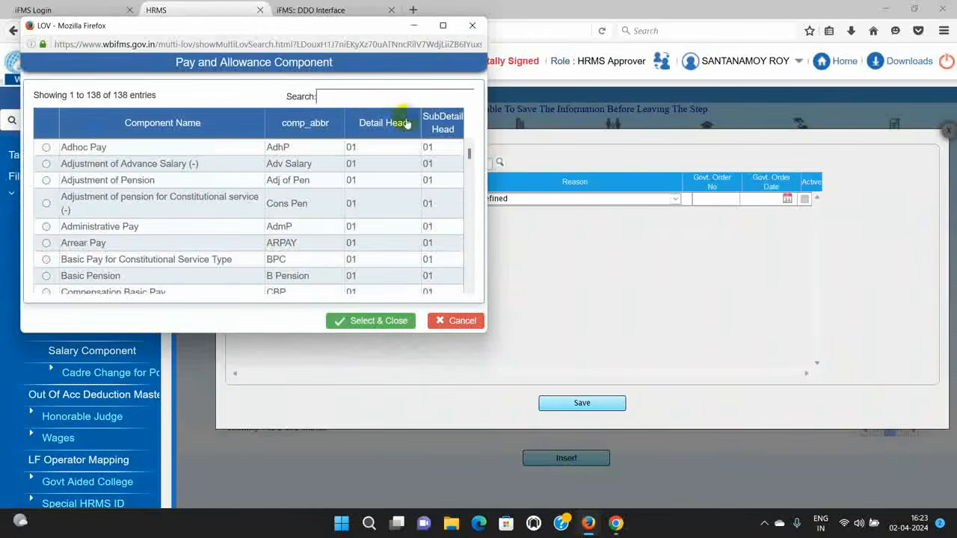
type("HO")
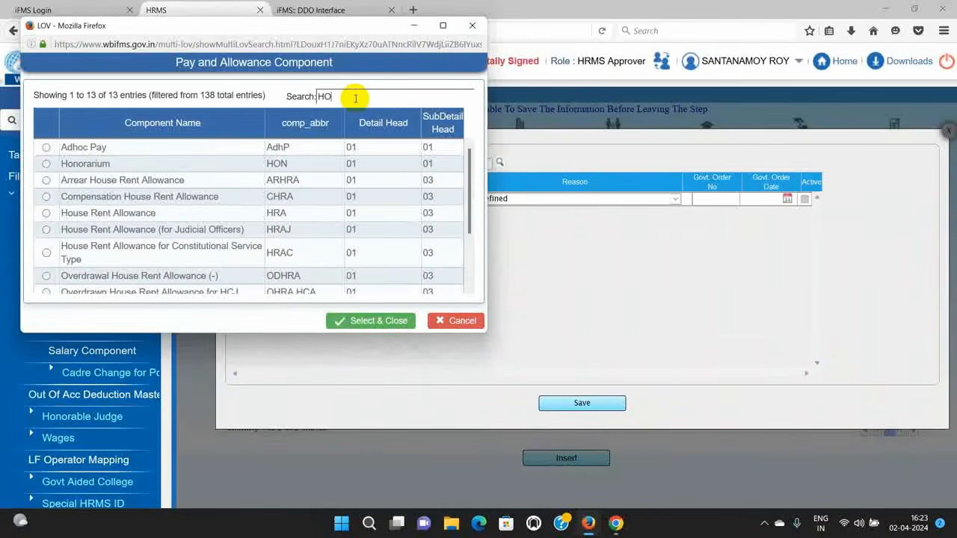
type("USE")
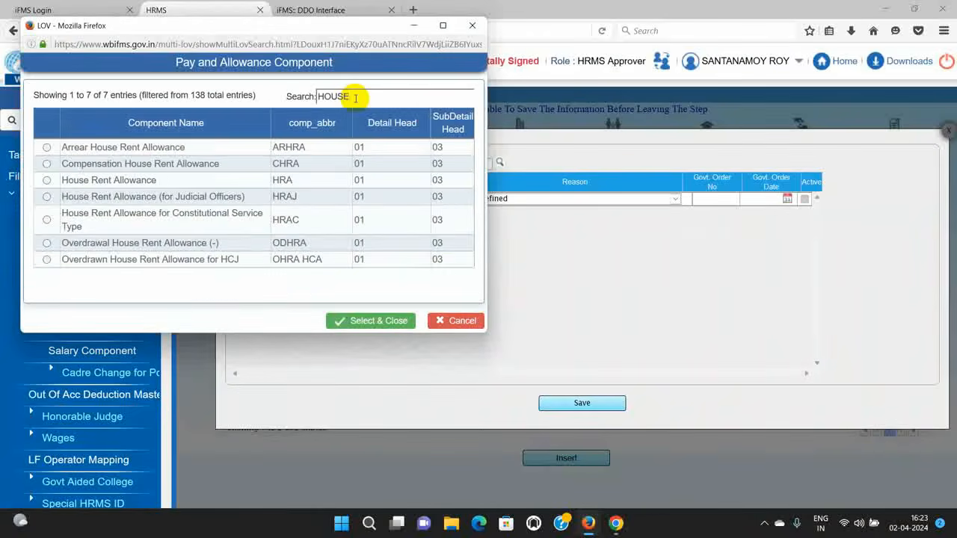
left_click(47, 180)
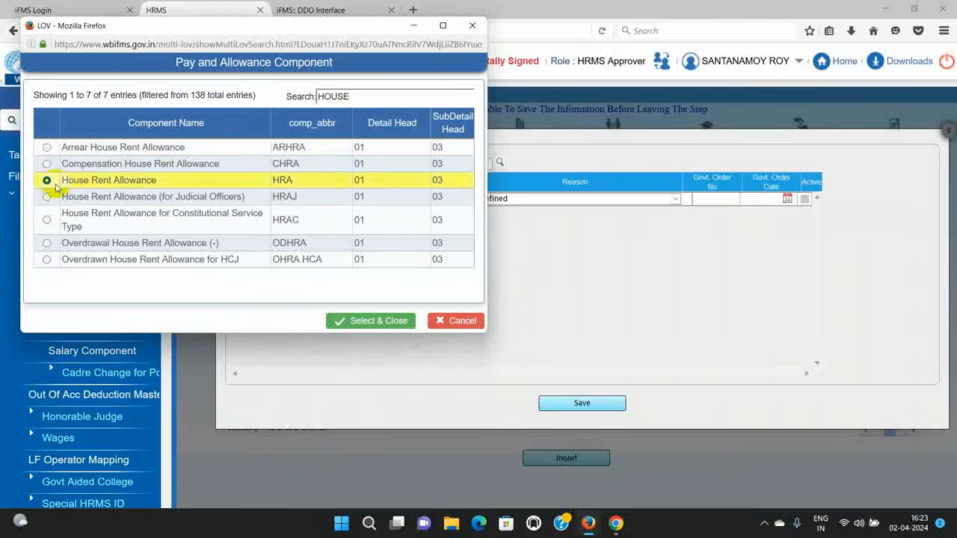
left_click(340, 323)
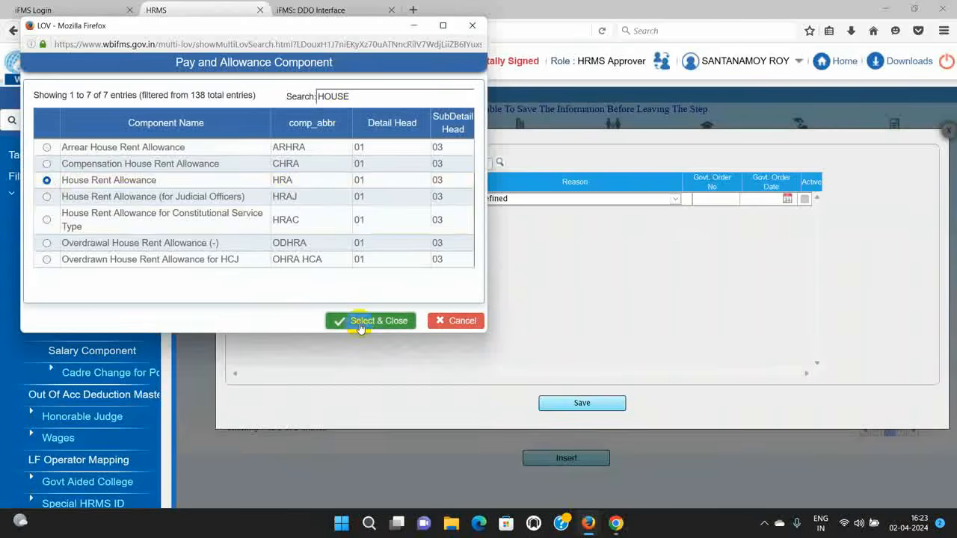
left_click(470, 27)
left_click(521, 165)
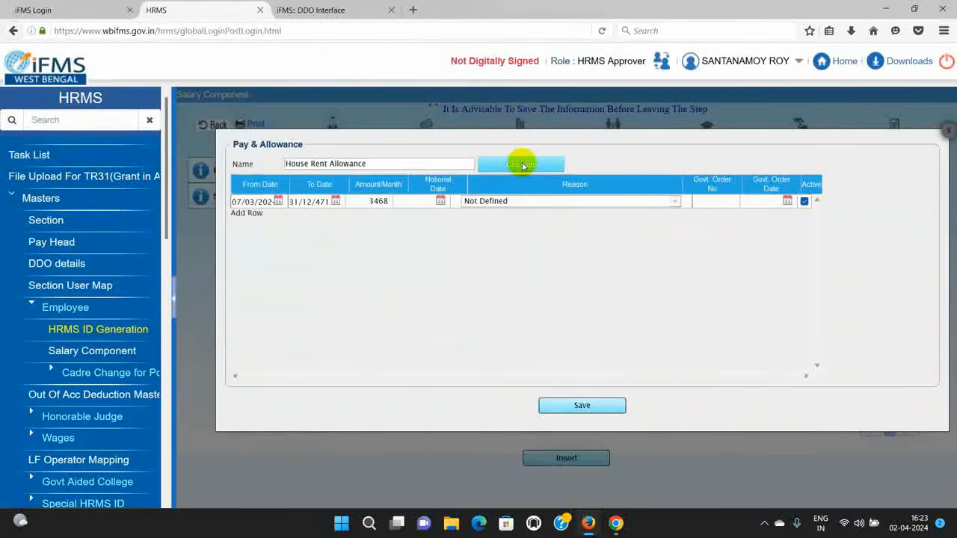
left_click(676, 201)
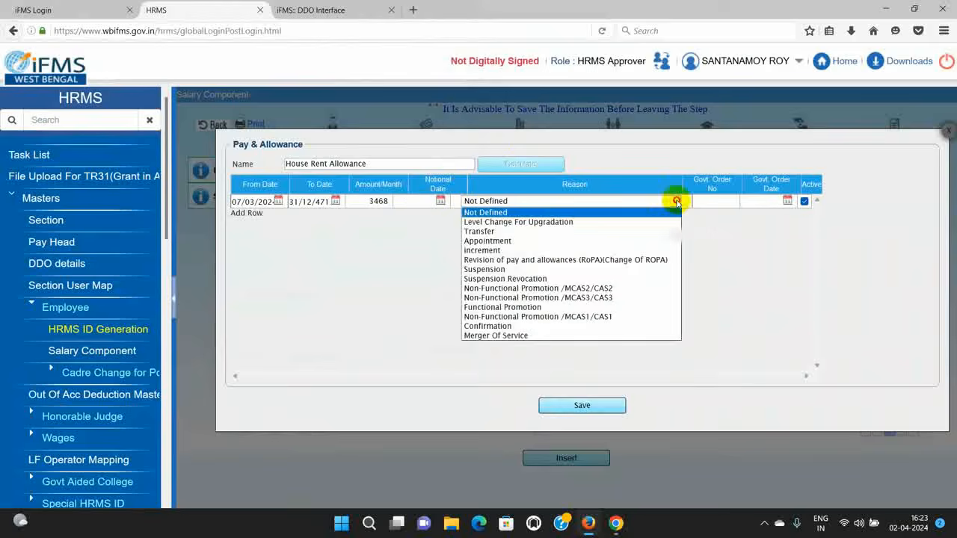
left_click(640, 240)
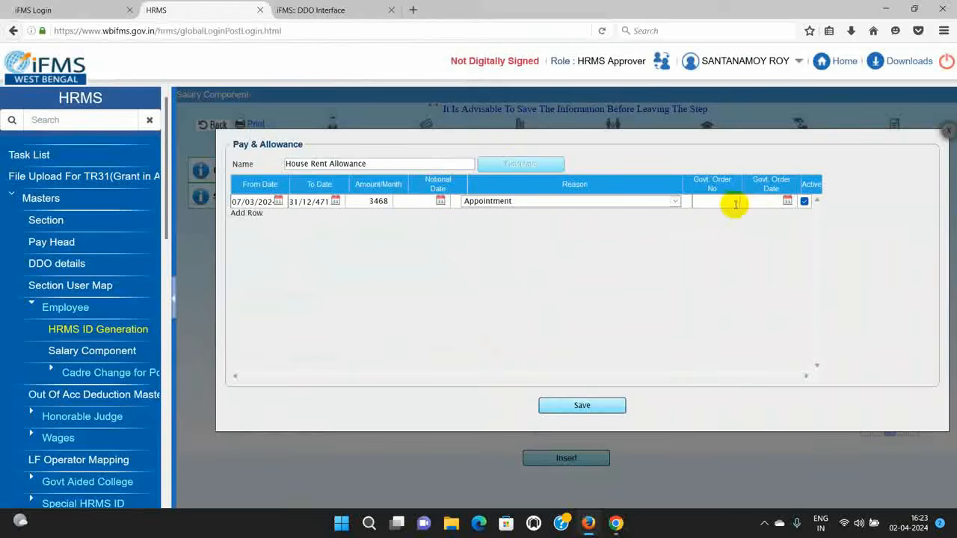
Step: Enter order 609/ICDM-DTE dated 05/03/2024 and save the House Rent Allowance entry
left_click(727, 204)
type("6")
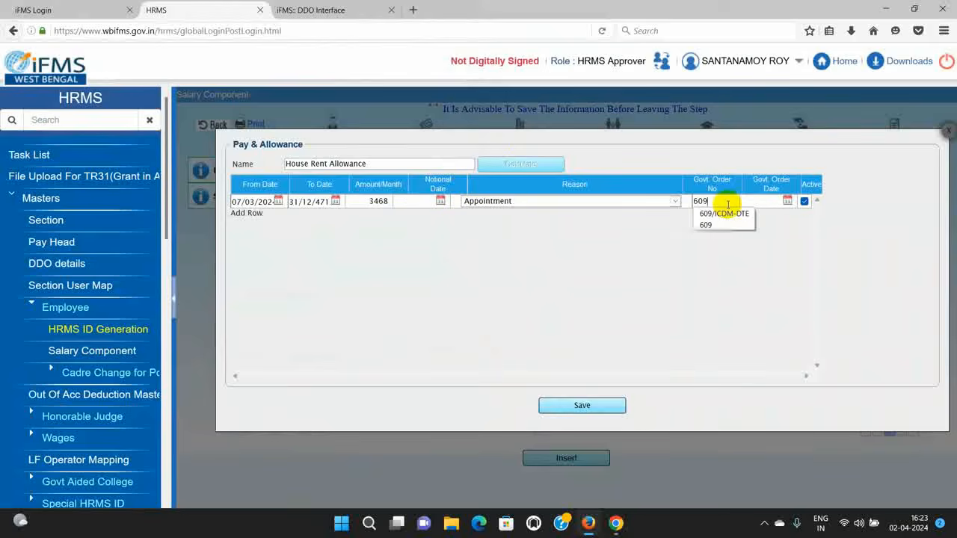
type("09")
left_click(724, 214)
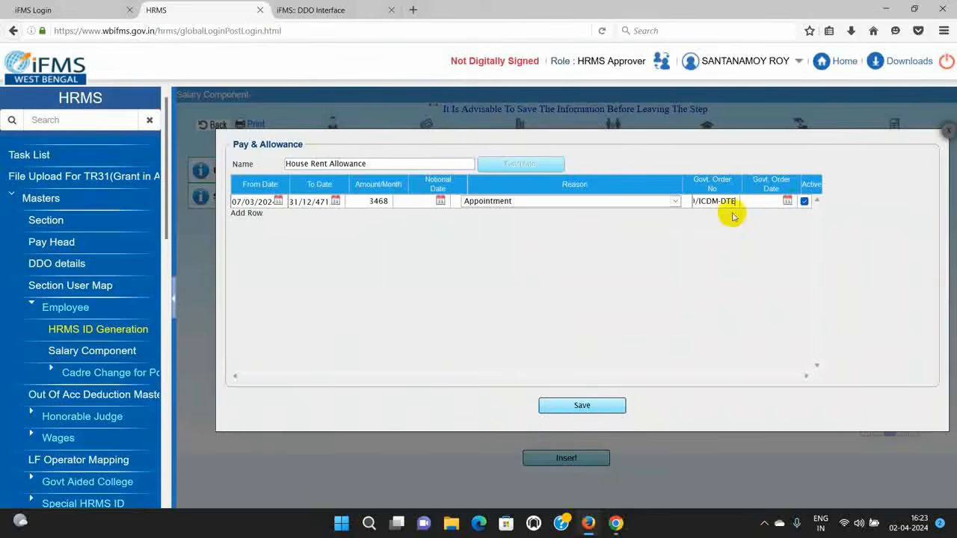
left_click(788, 202)
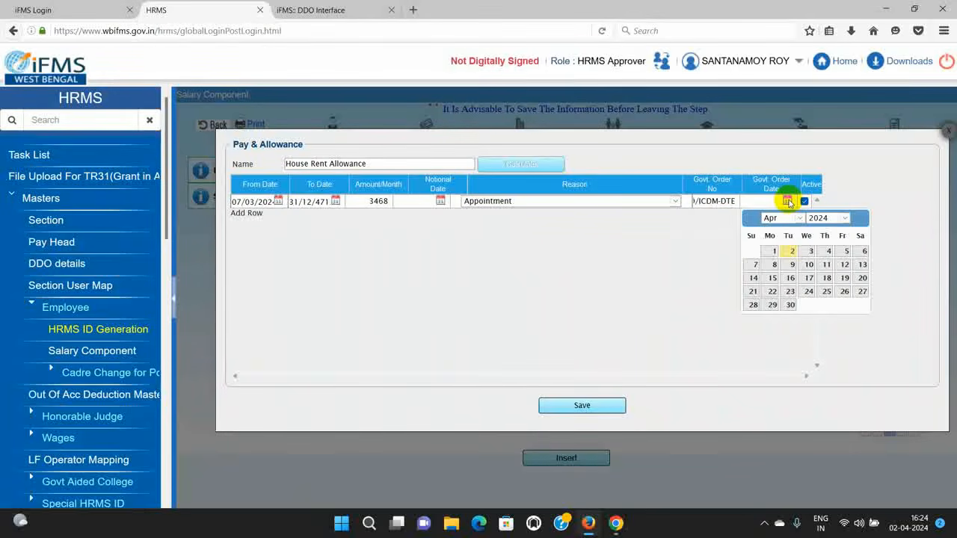
left_click(793, 217)
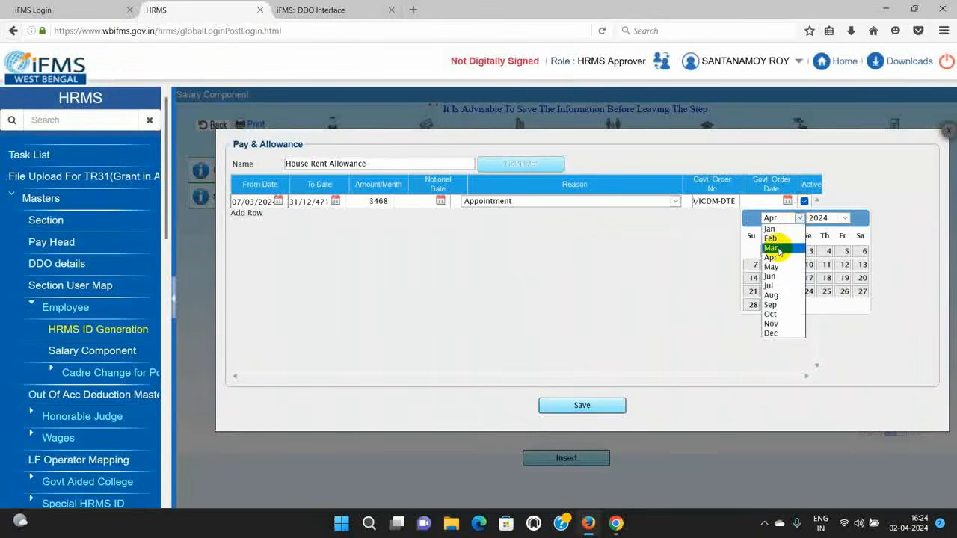
left_click(772, 248)
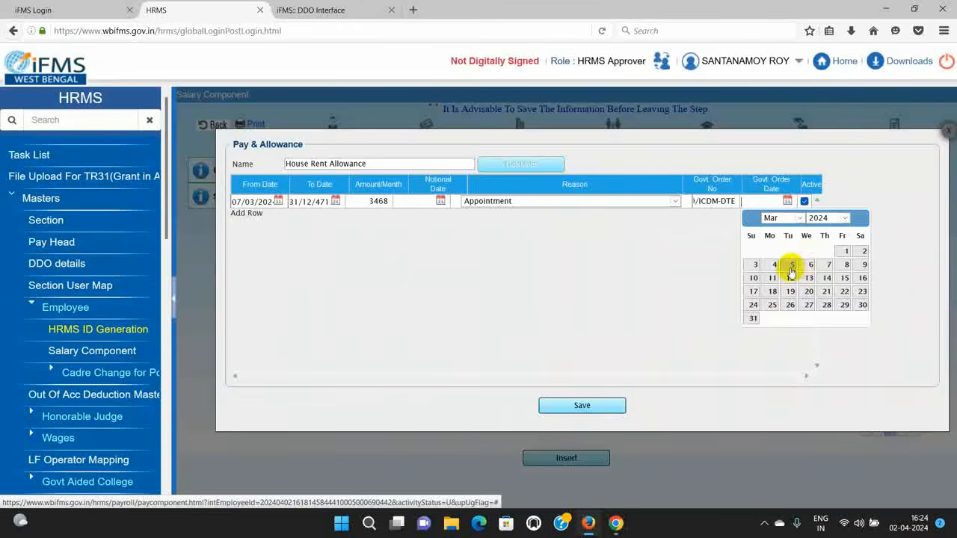
left_click(791, 265)
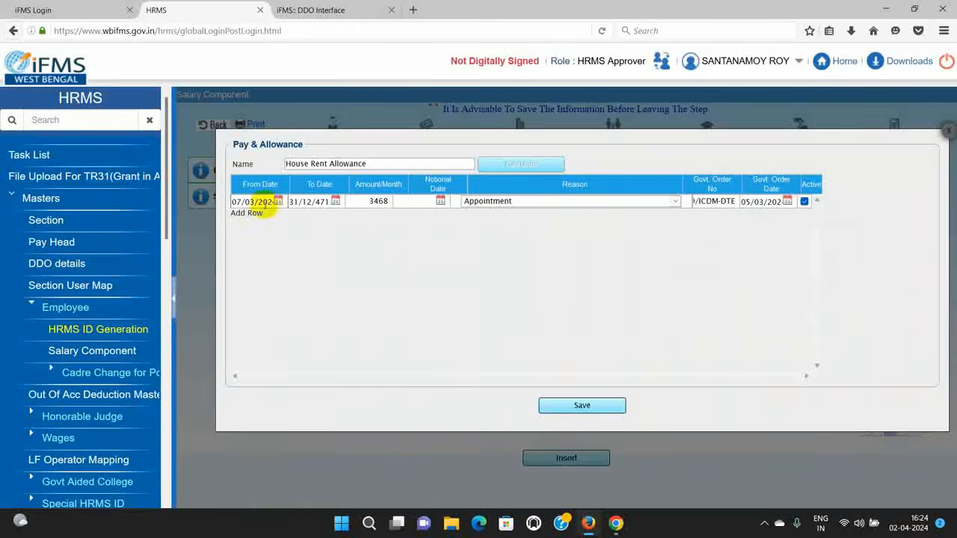
left_click(585, 405)
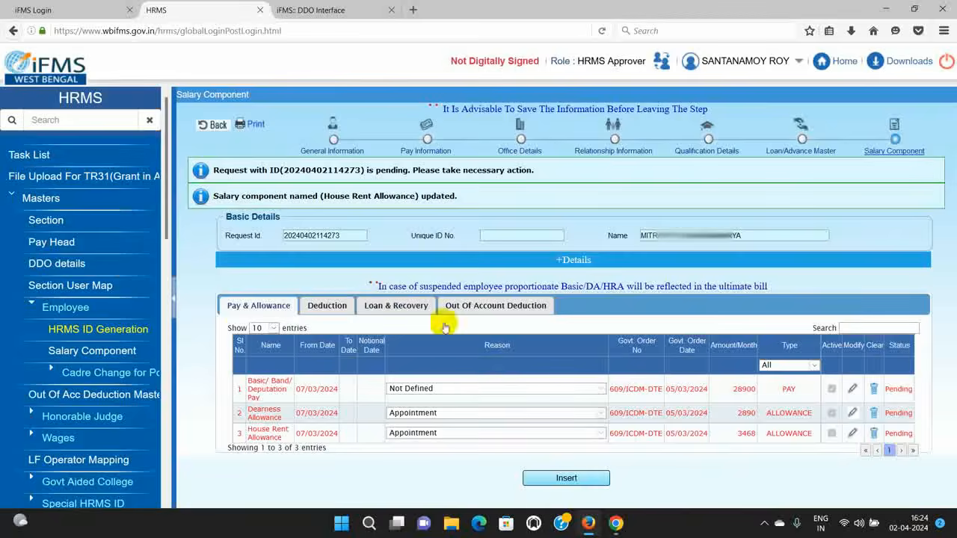
Step: Insert a Medical Allowance row, calculated at 500, with reason Appointment
left_click(566, 478)
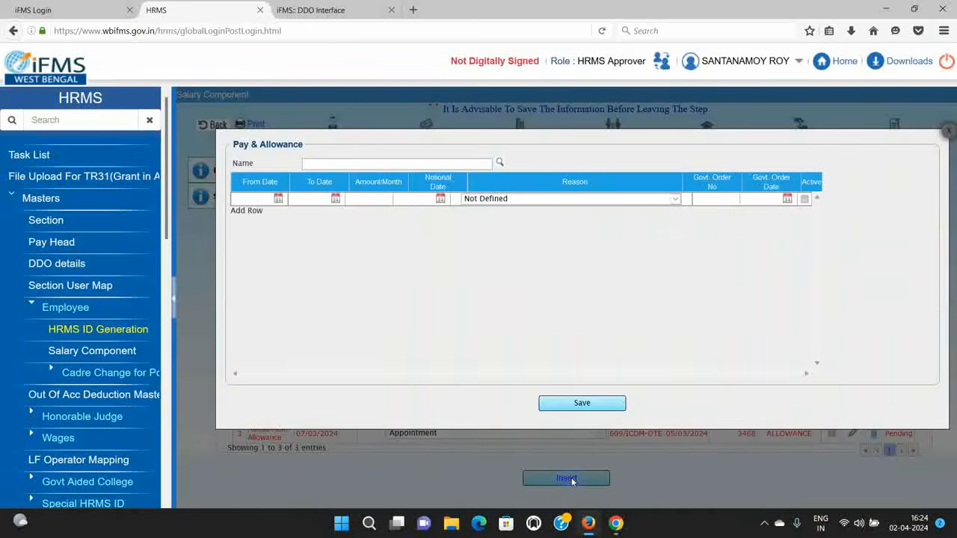
left_click(500, 162)
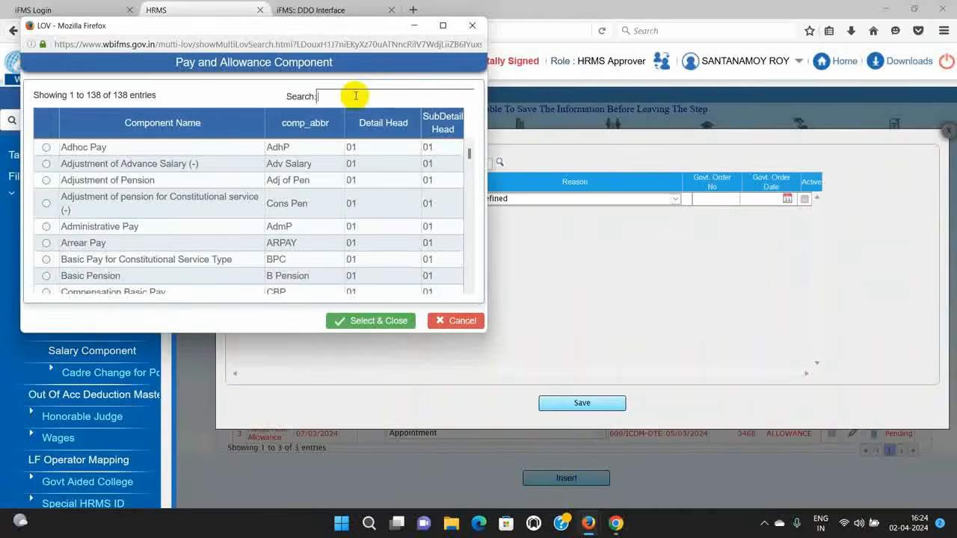
left_click(356, 95)
type("MEDICAL")
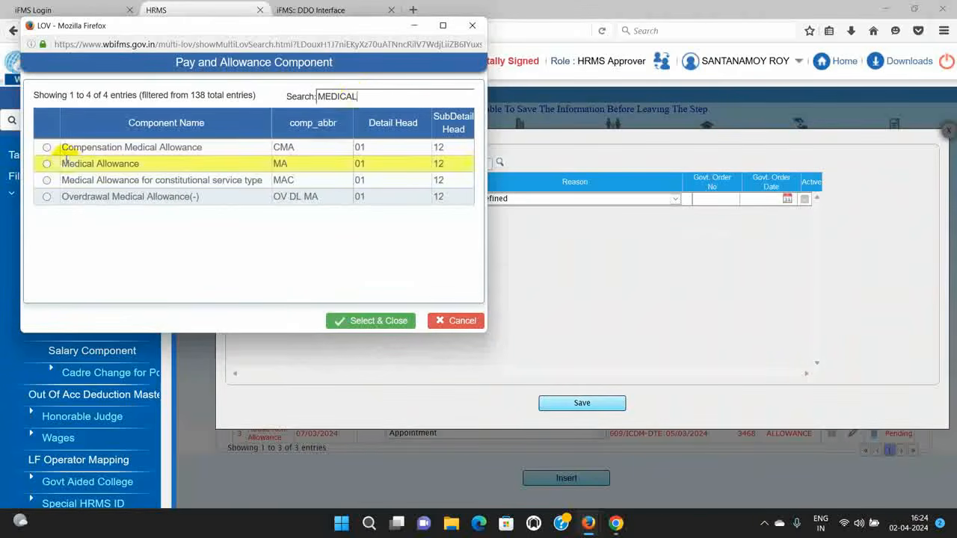
left_click(379, 320)
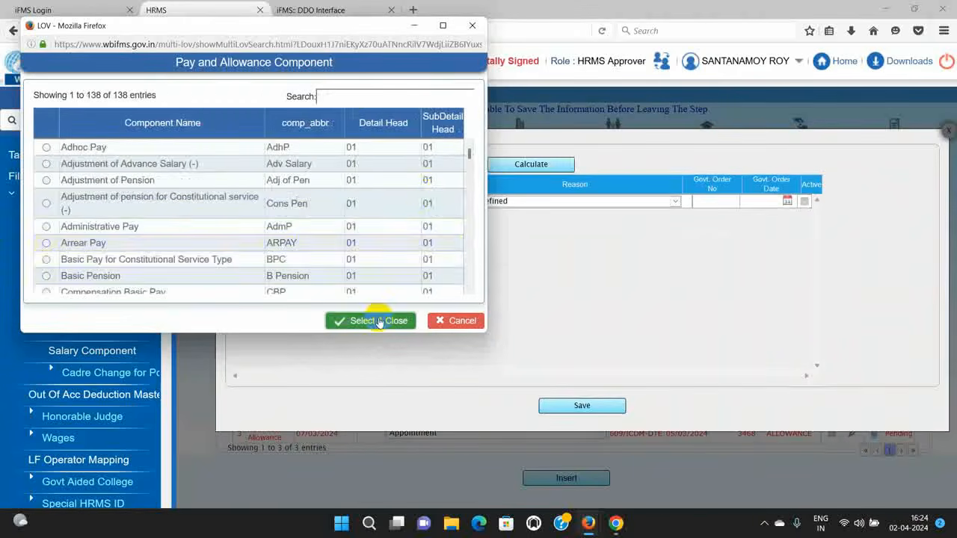
left_click(471, 26)
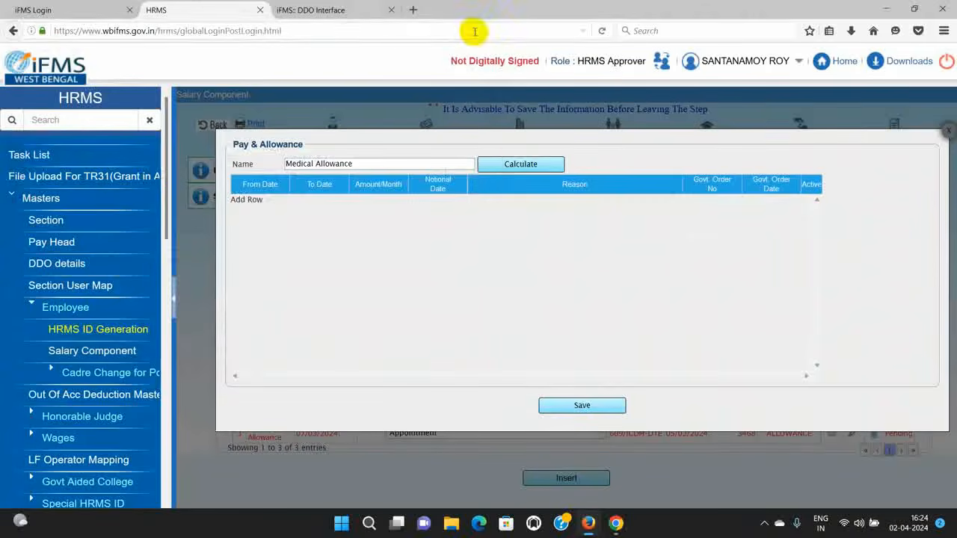
left_click(518, 166)
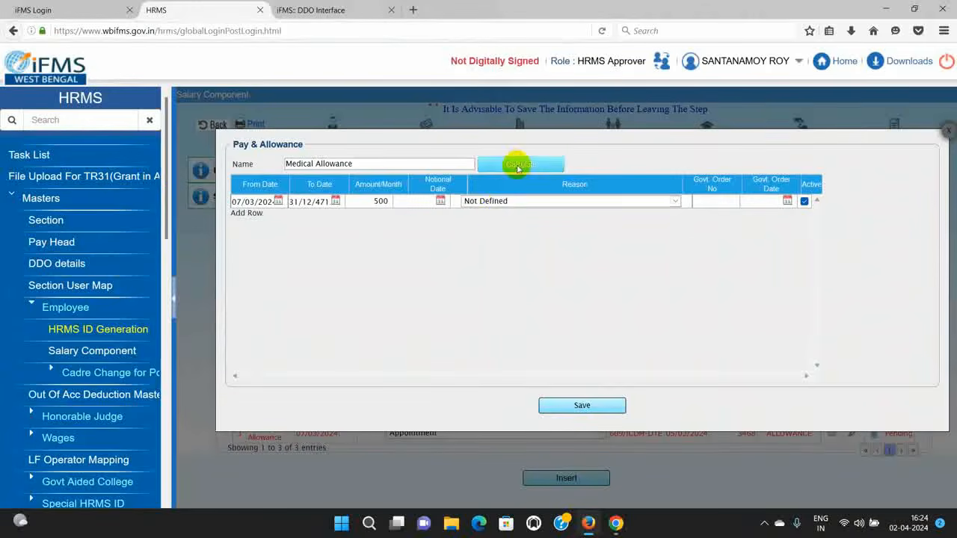
left_click(677, 202)
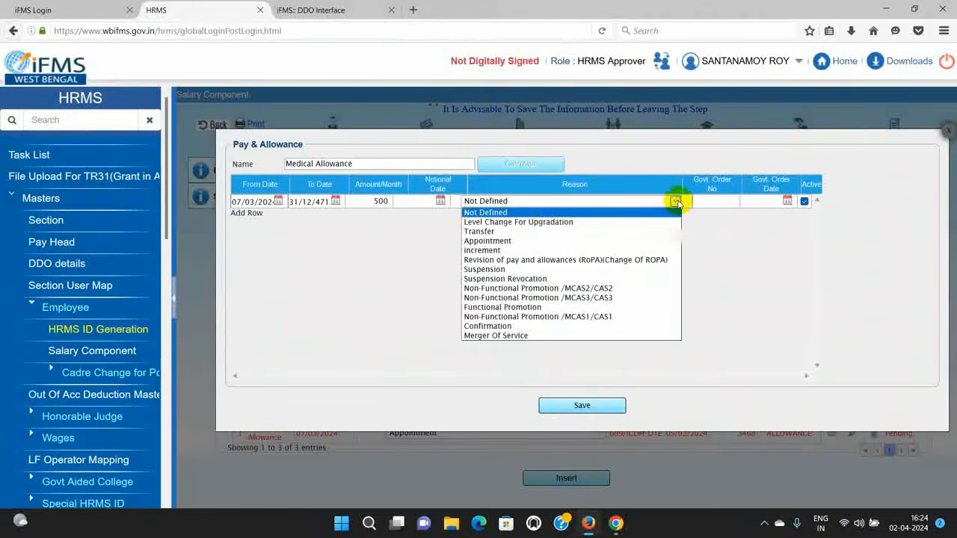
left_click(515, 241)
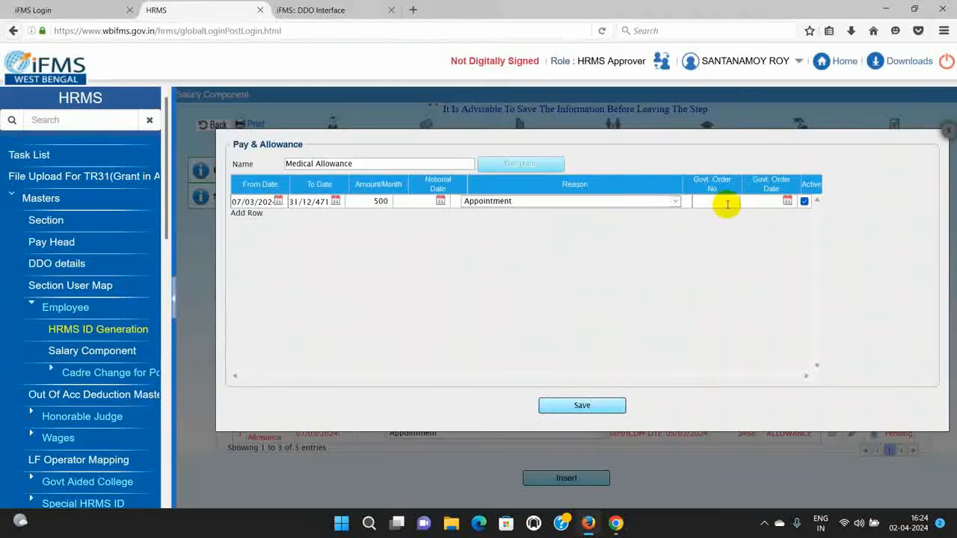
Step: Enter order 609/ICDM-DTE dated 05/03/2024 and save the Medical Allowance entry
left_click(727, 204)
type("609")
left_click(724, 214)
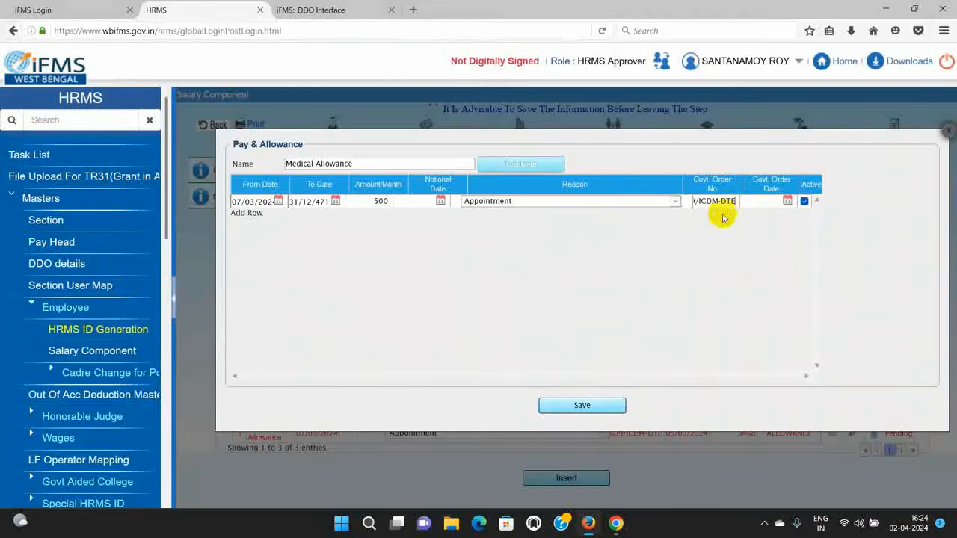
left_click(786, 201)
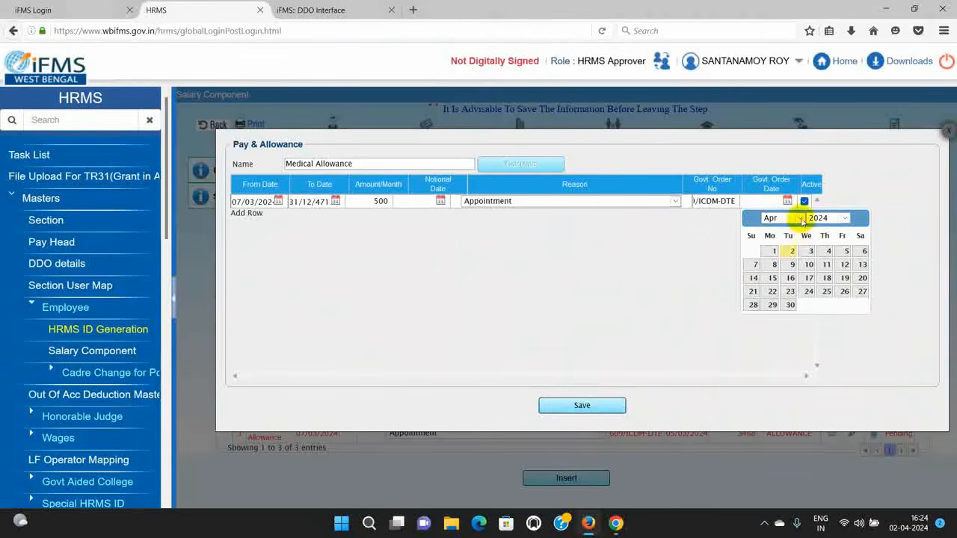
left_click(798, 217)
left_click(781, 248)
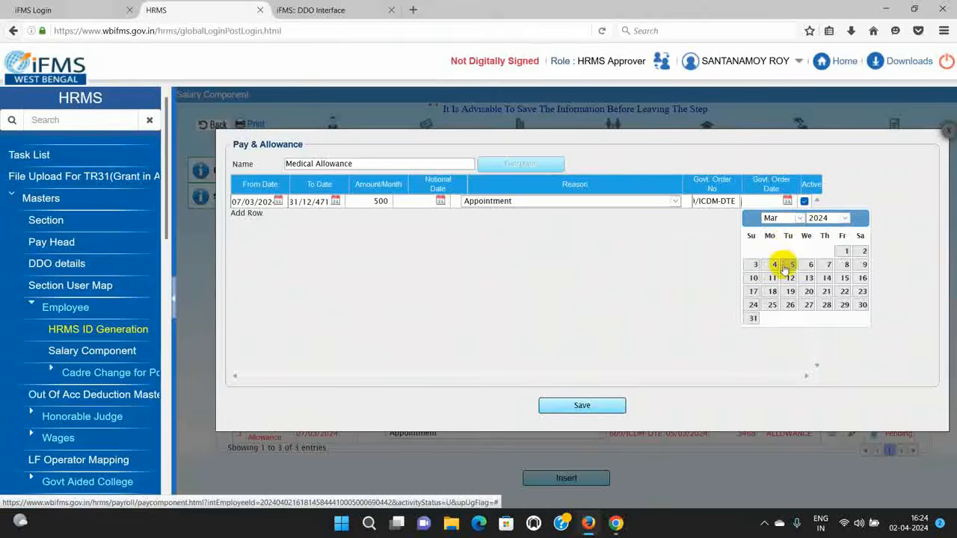
left_click(786, 268)
left_click(562, 406)
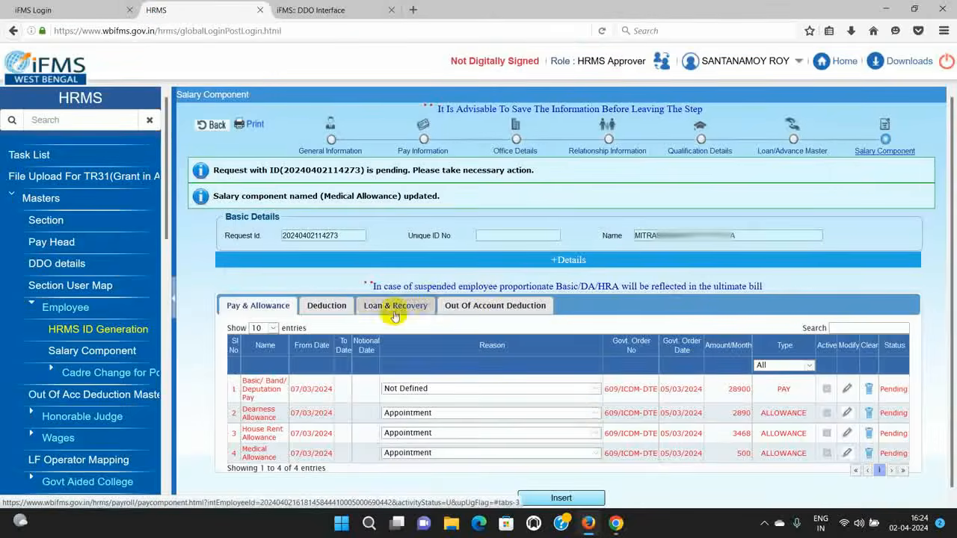
Step: On the Deduction tab, insert a new Professional tax deduction row
left_click(336, 312)
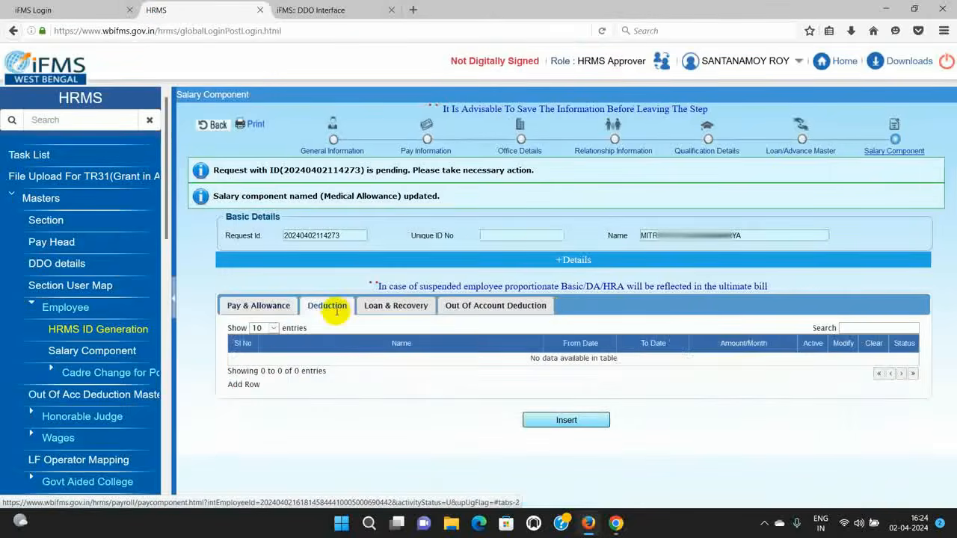
left_click(550, 419)
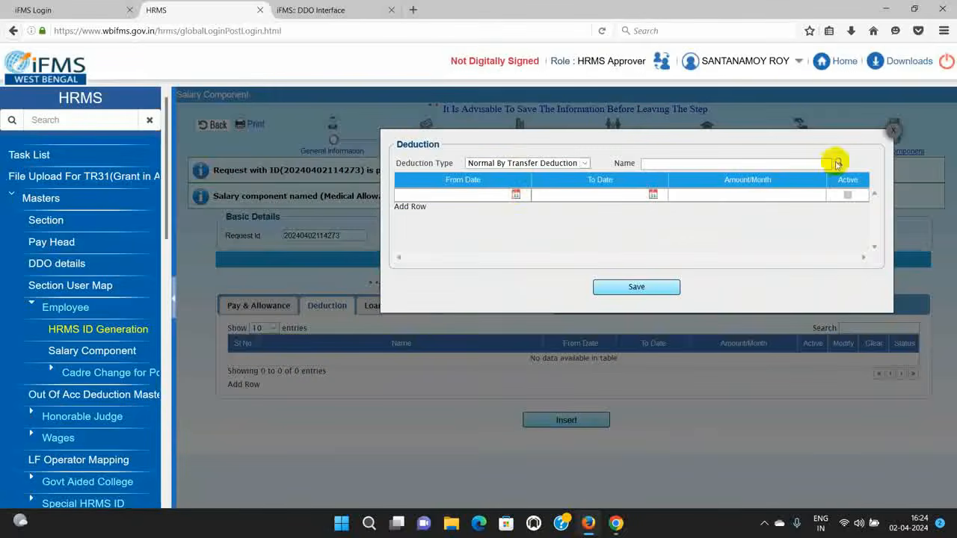
left_click(839, 162)
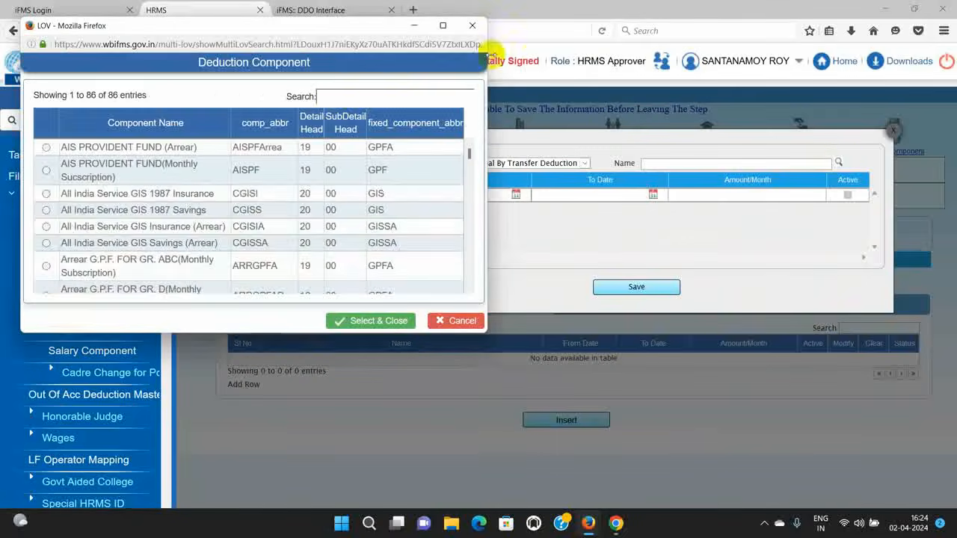
type("PRO")
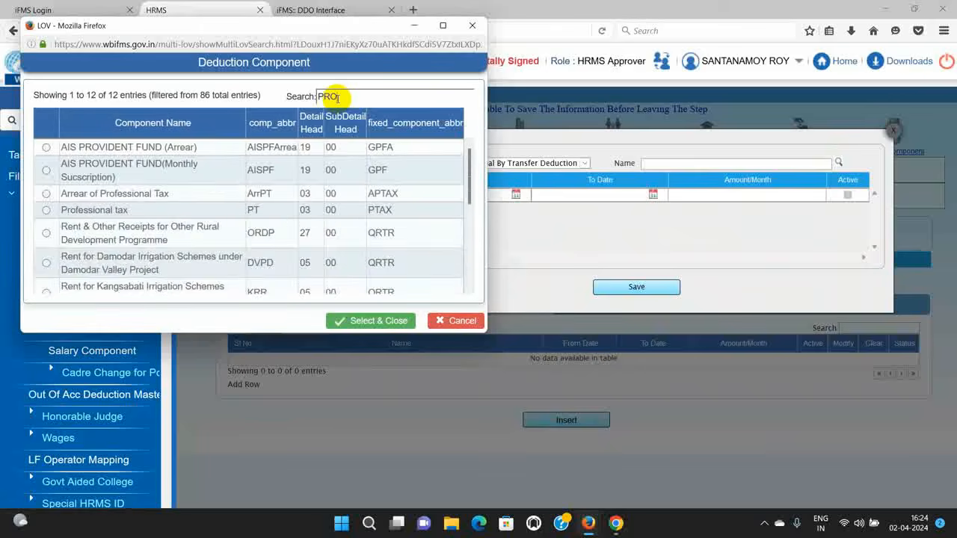
type("FE")
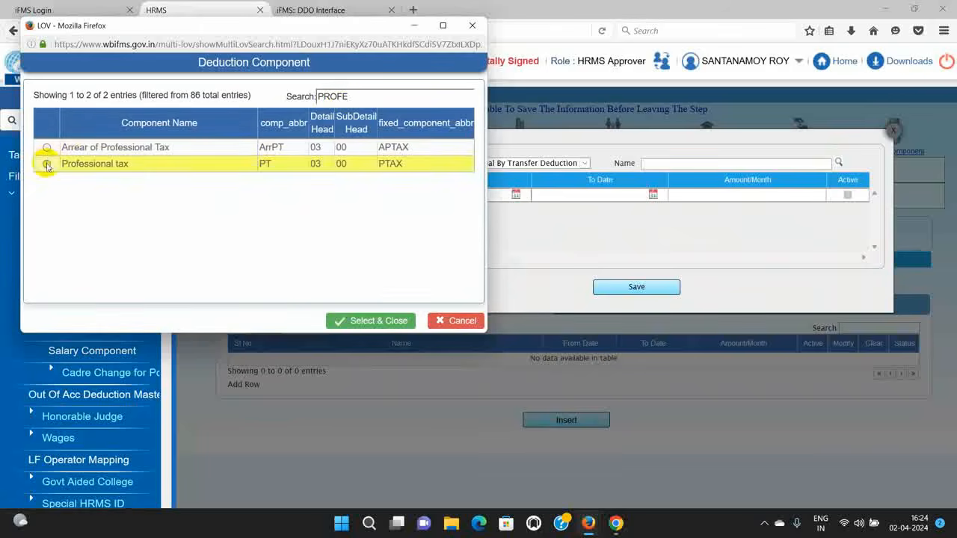
left_click(46, 163)
left_click(357, 326)
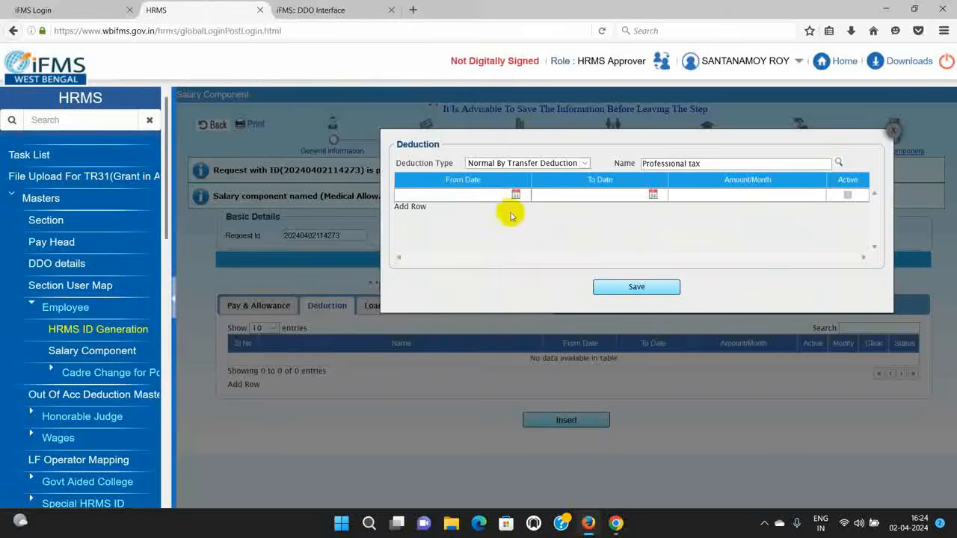
Step: Set its From Date to 07/03/2024 and amount 0, then save it
left_click(516, 194)
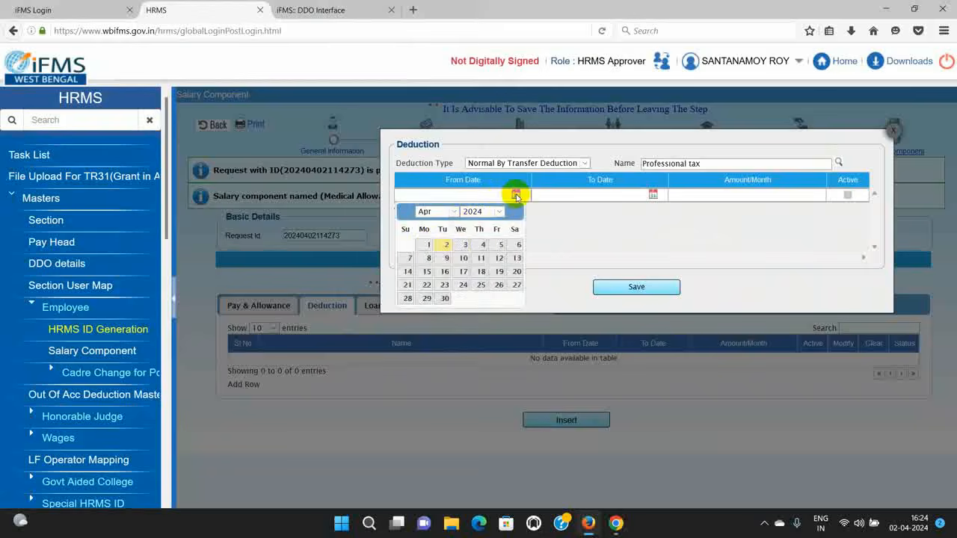
left_click(454, 212)
left_click(424, 241)
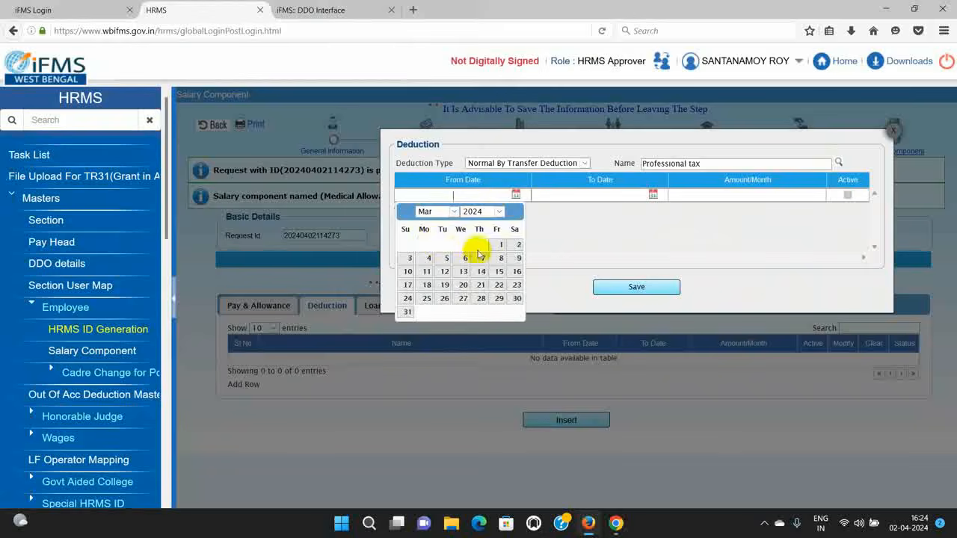
left_click(482, 258)
left_click(732, 194)
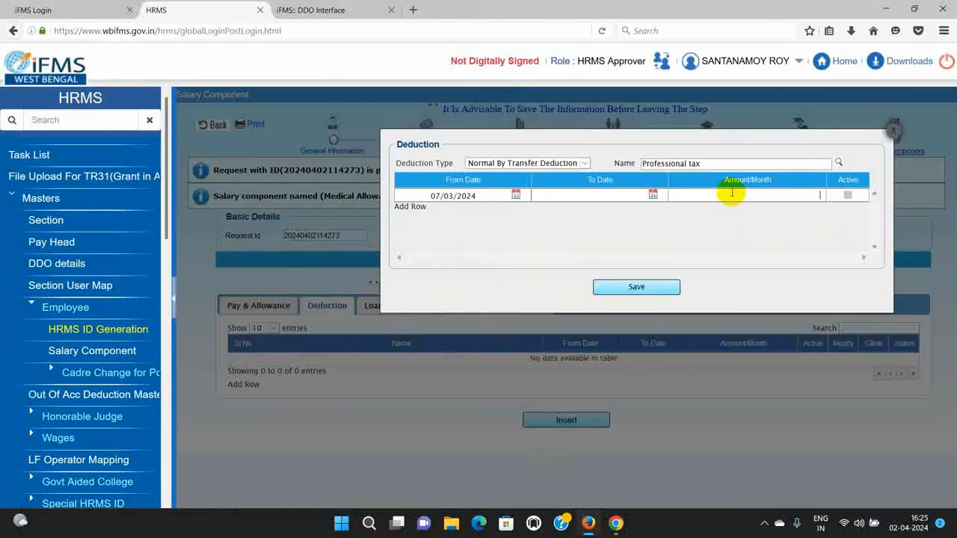
type("0")
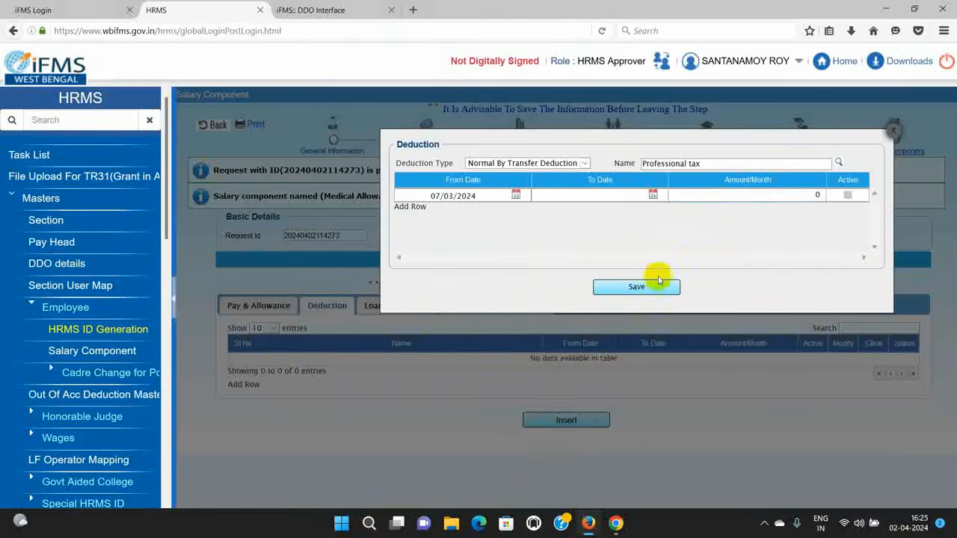
left_click(637, 287)
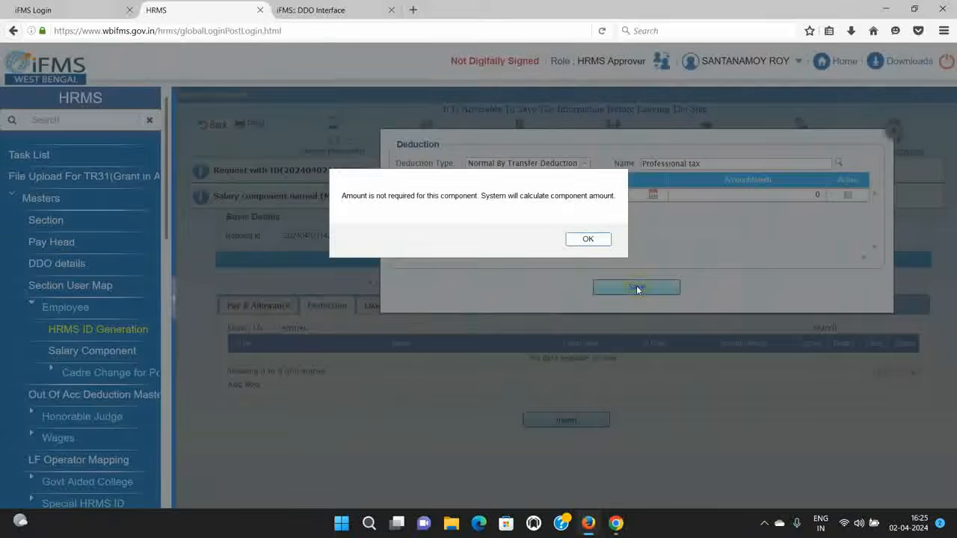
left_click(583, 238)
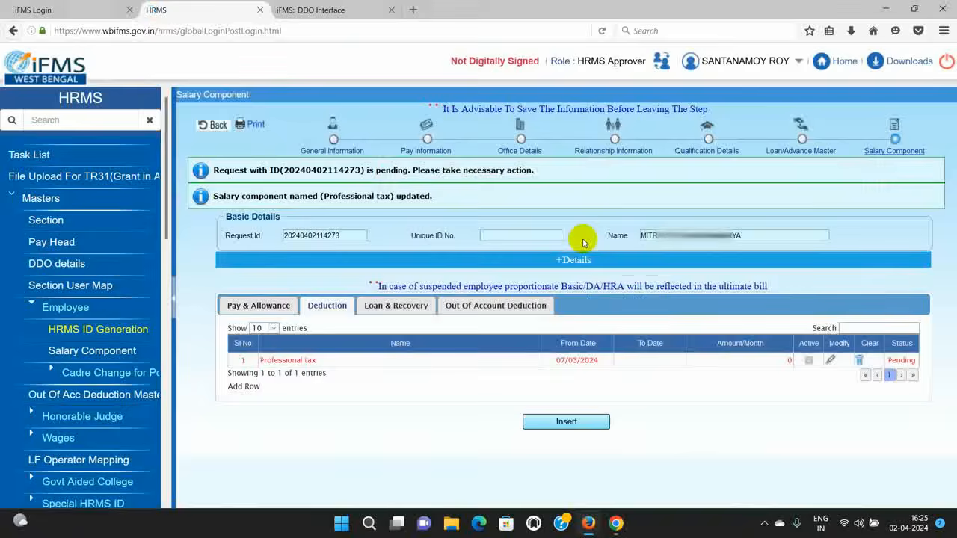
left_click(567, 420)
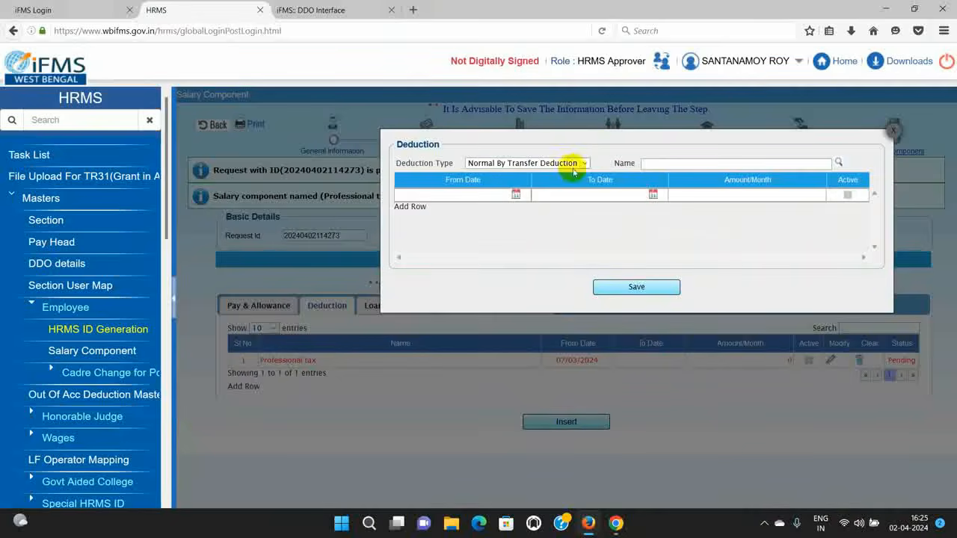
Step: Choose State GIS Insurance 1987, calculate 12 per month from 07/03/2024, and save it
left_click(839, 162)
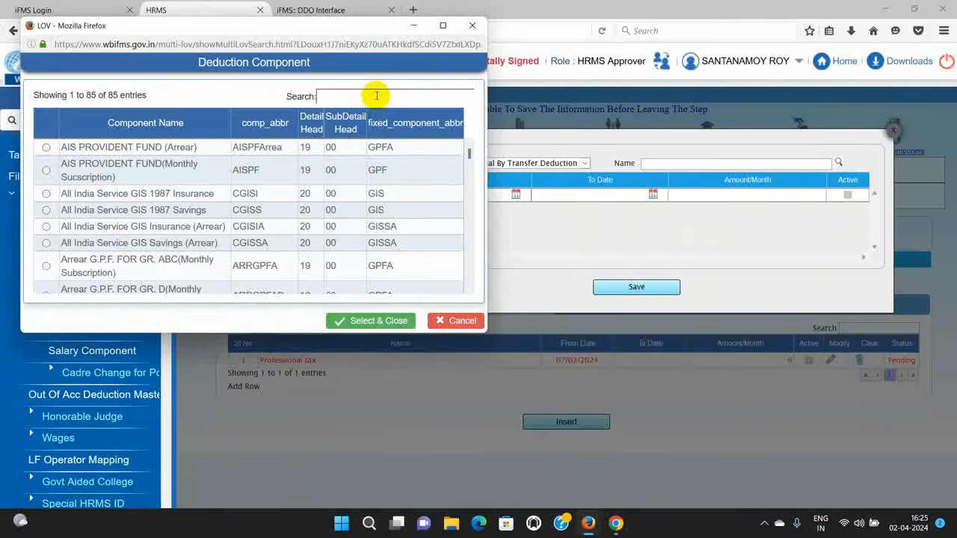
type("GIS")
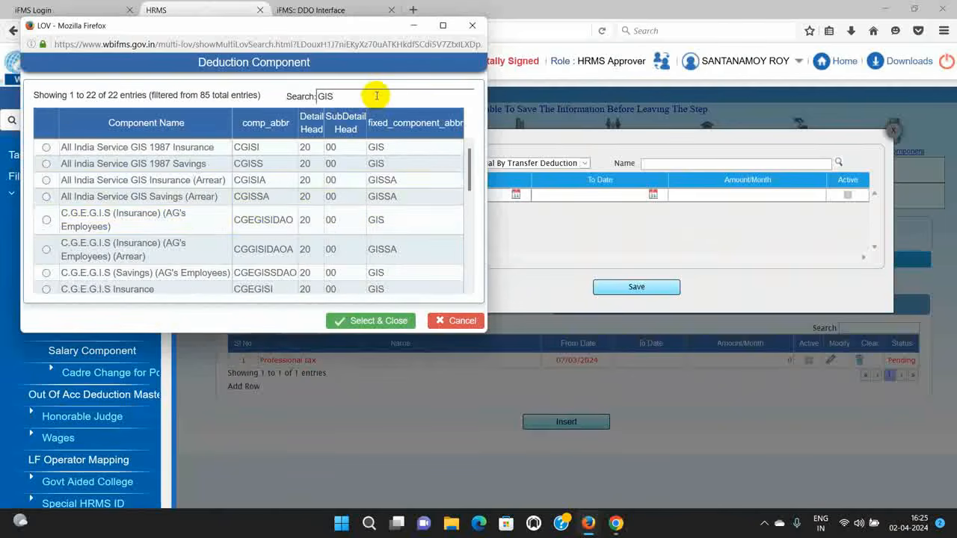
scroll(299, 214, "down", 2)
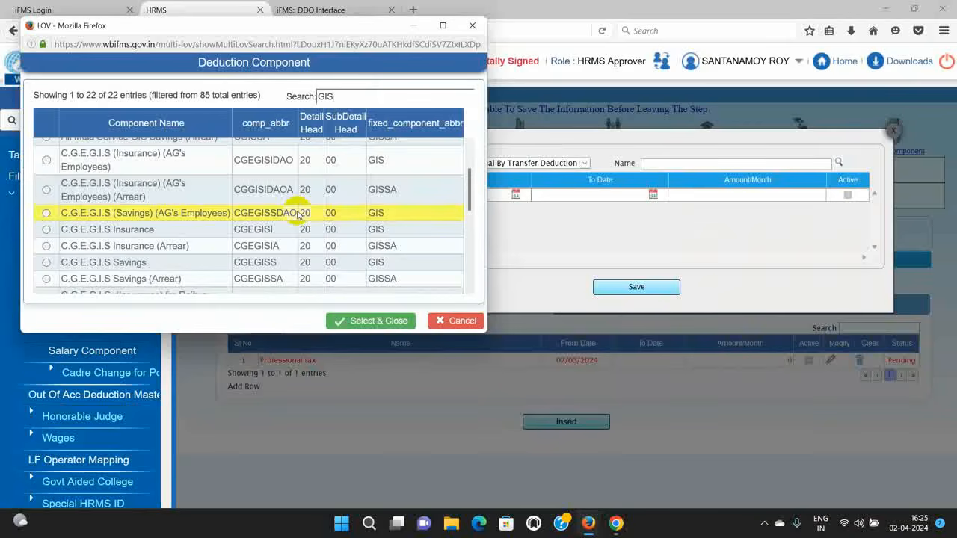
scroll(299, 213, "down", 3)
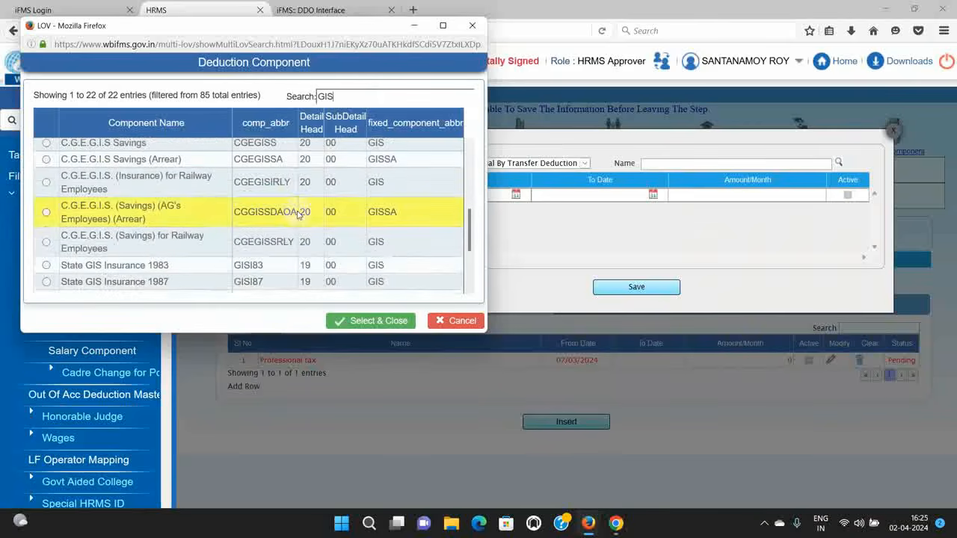
scroll(297, 214, "down", 3)
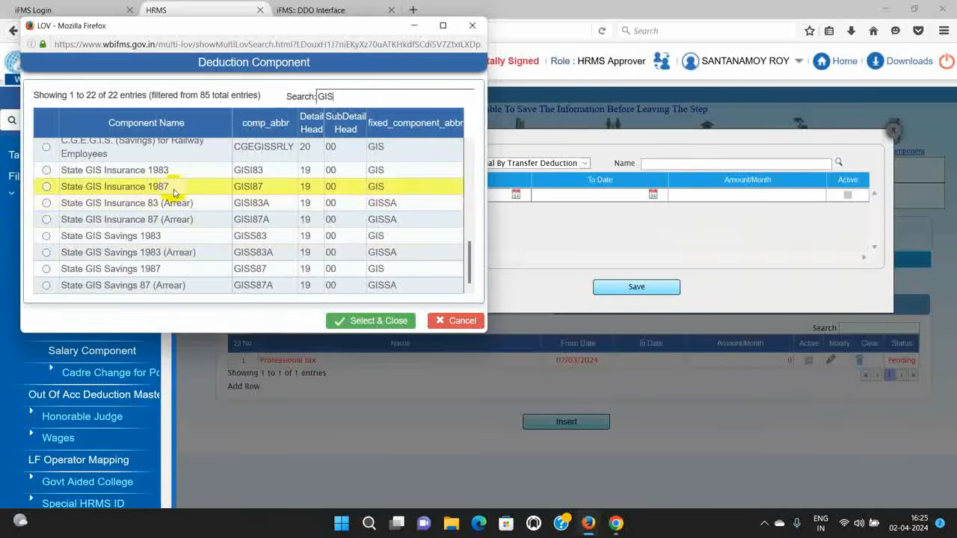
left_click(383, 324)
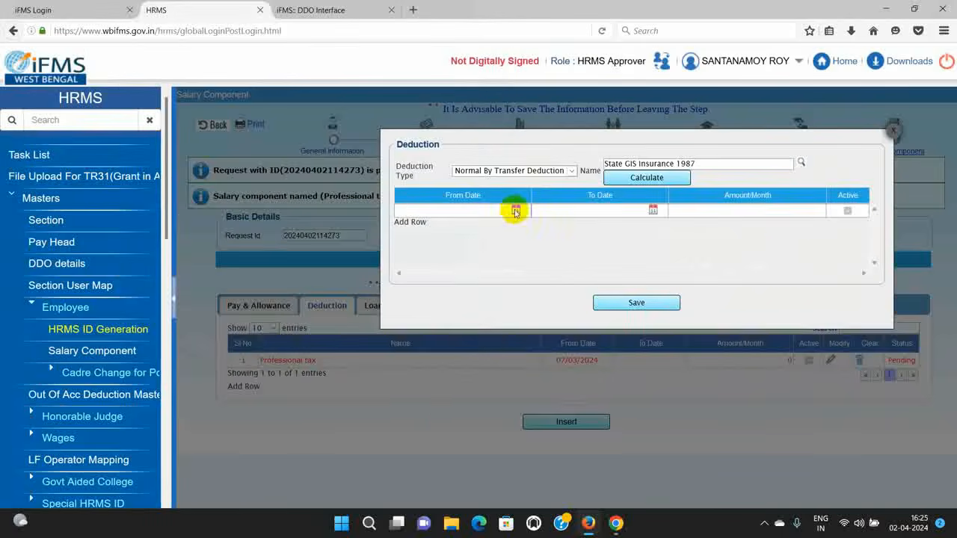
left_click(646, 177)
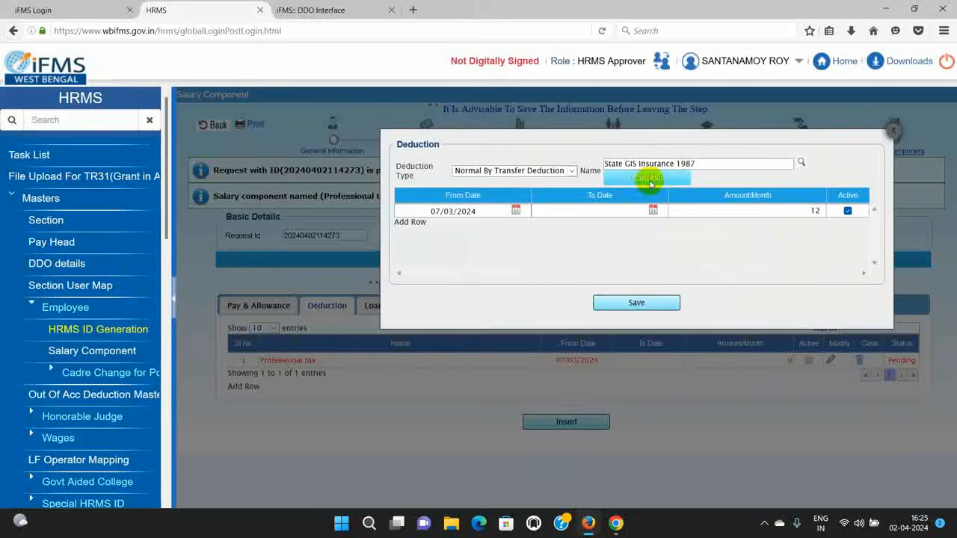
left_click(635, 302)
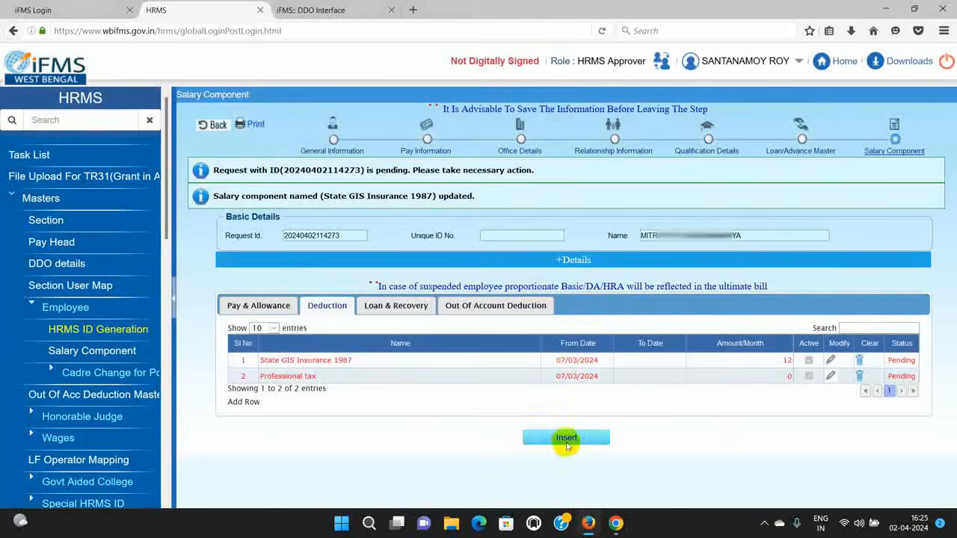
Step: Insert a new deduction row for State GIS Savings 1987
left_click(566, 440)
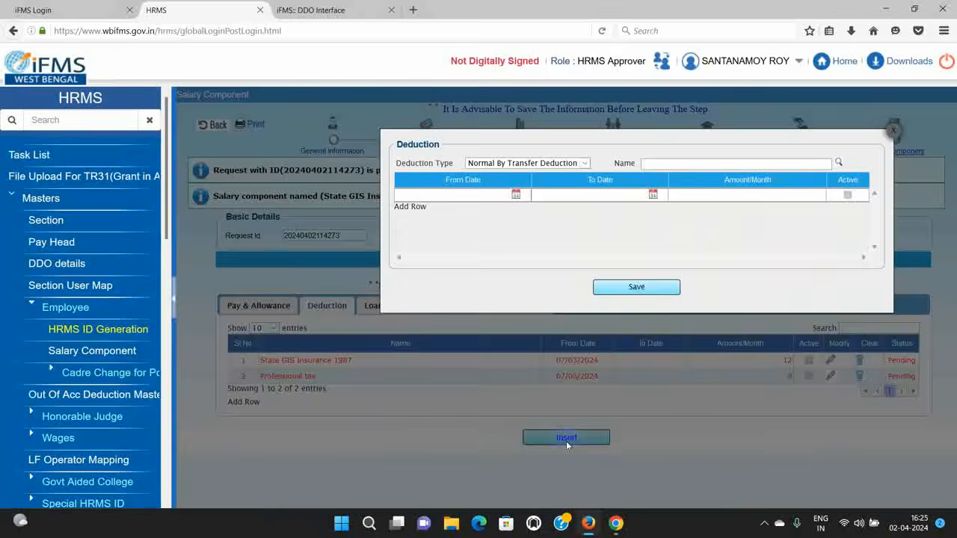
left_click(838, 163)
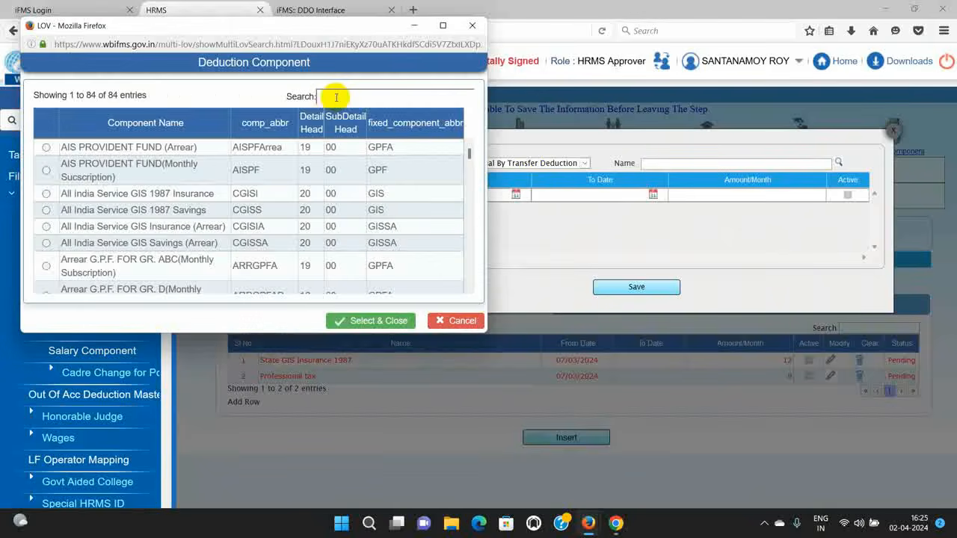
type("GIS")
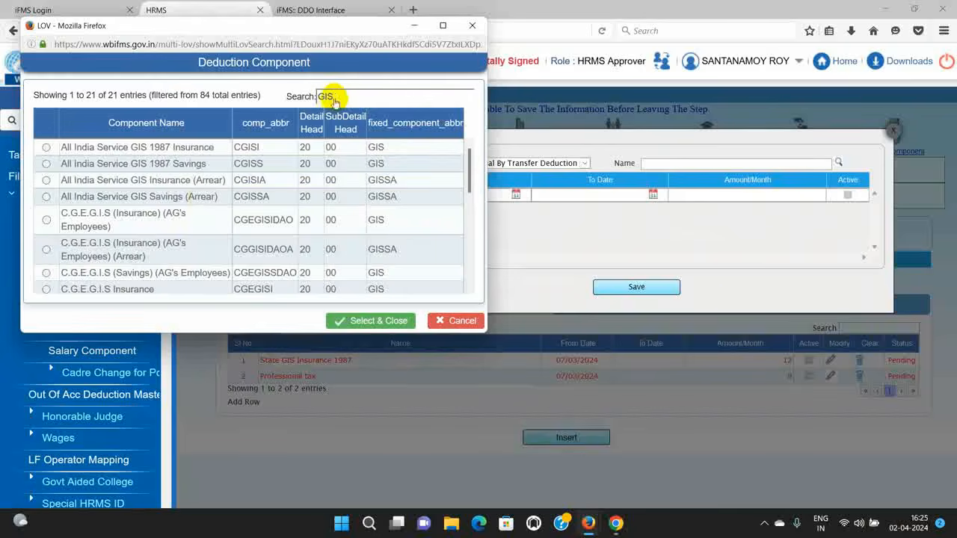
scroll(219, 191, "down", 5)
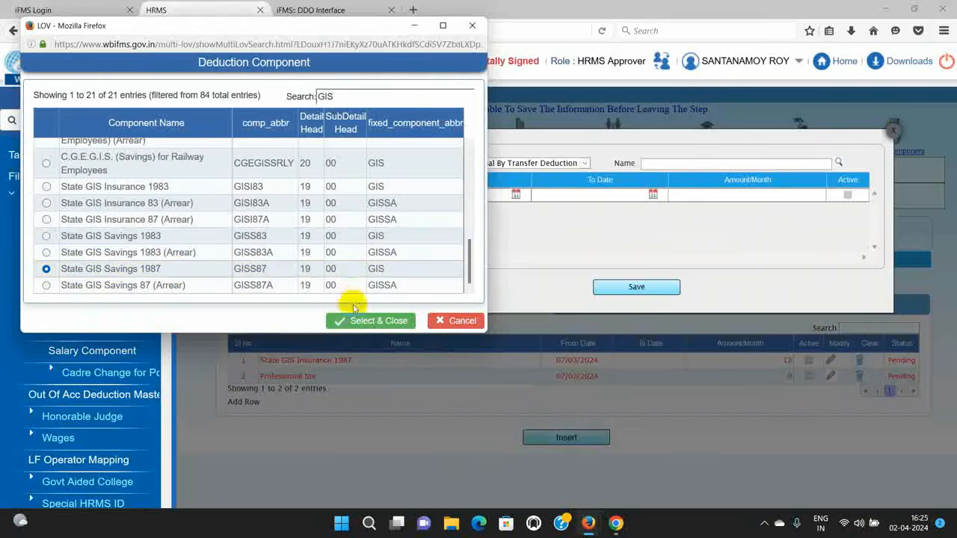
left_click(349, 320)
Step: Save it at 28 per month from 01/11/2024, then start a blank relationship entry
left_click(516, 211)
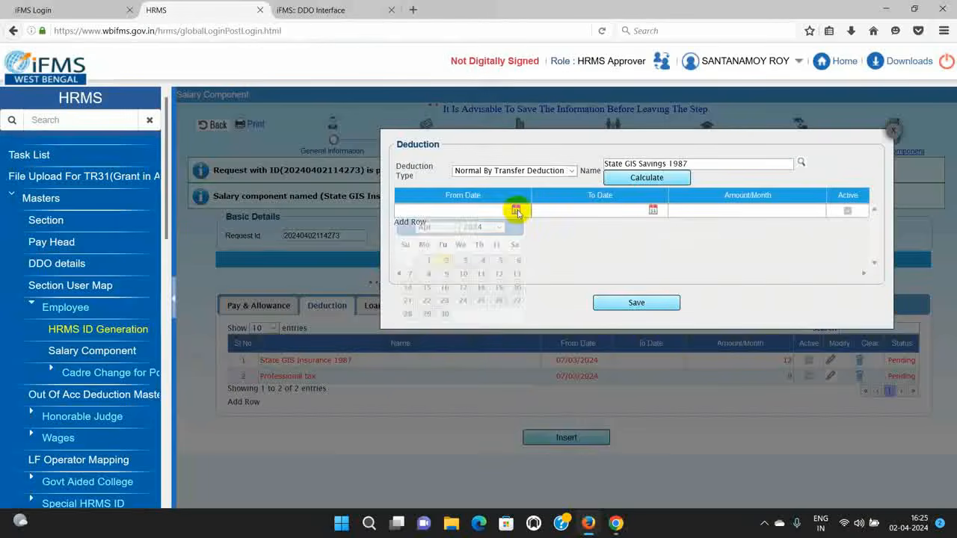
left_click(451, 227)
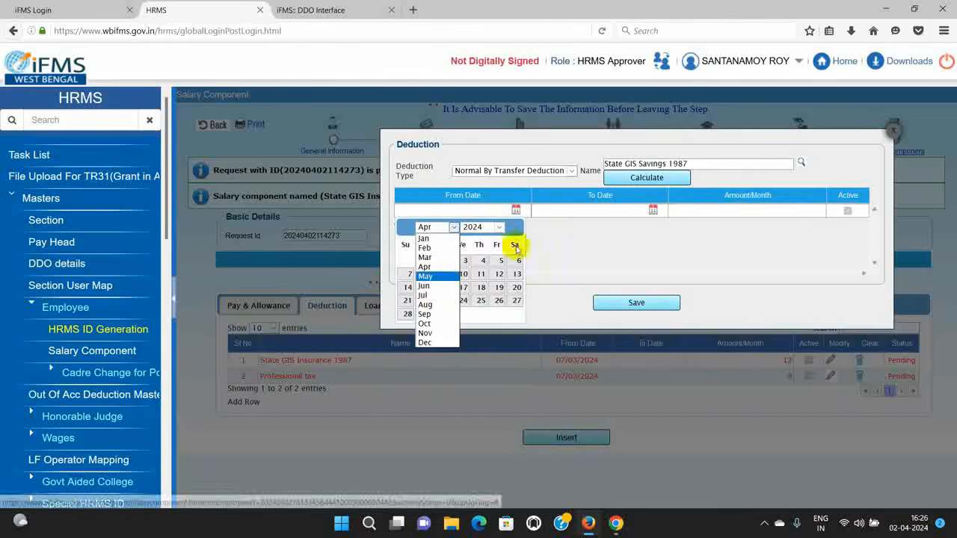
left_click(572, 235)
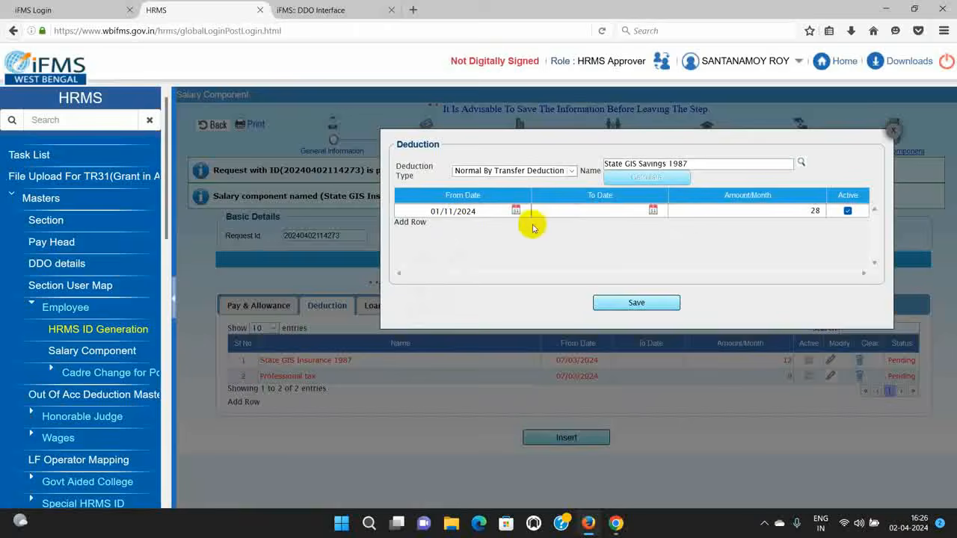
left_click(632, 304)
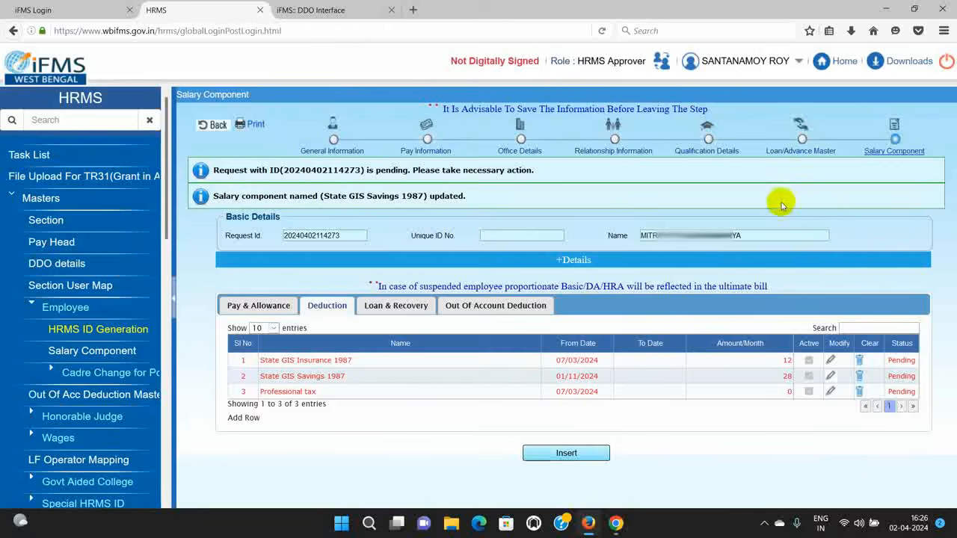
left_click(614, 154)
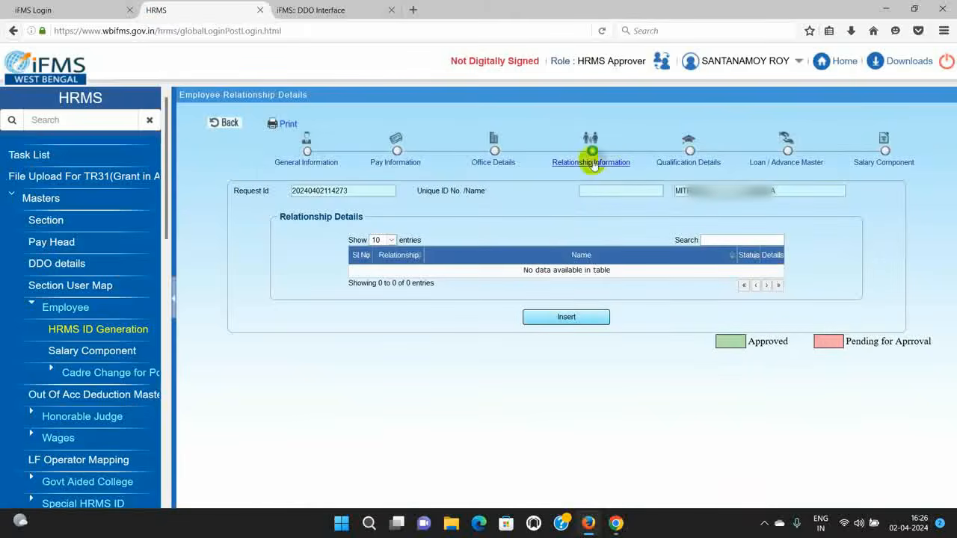
left_click(557, 318)
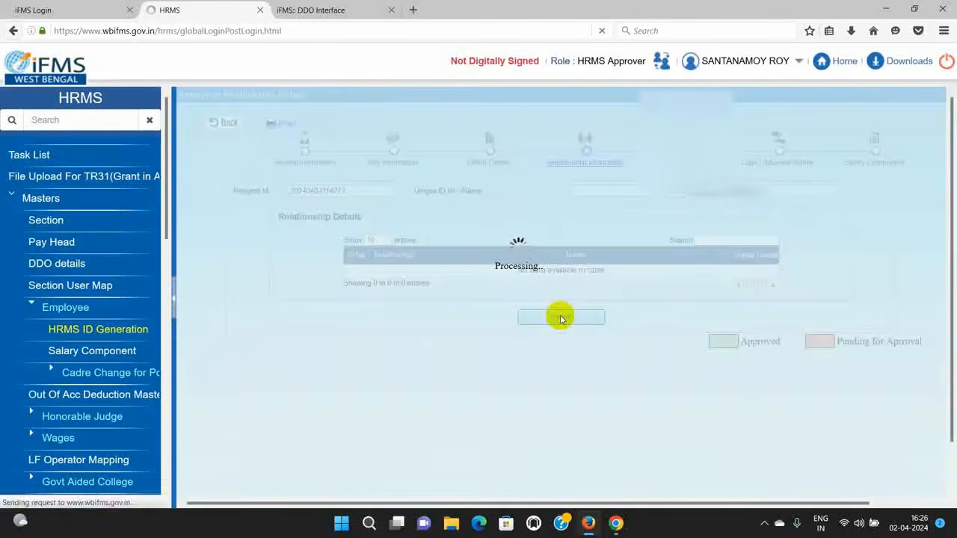
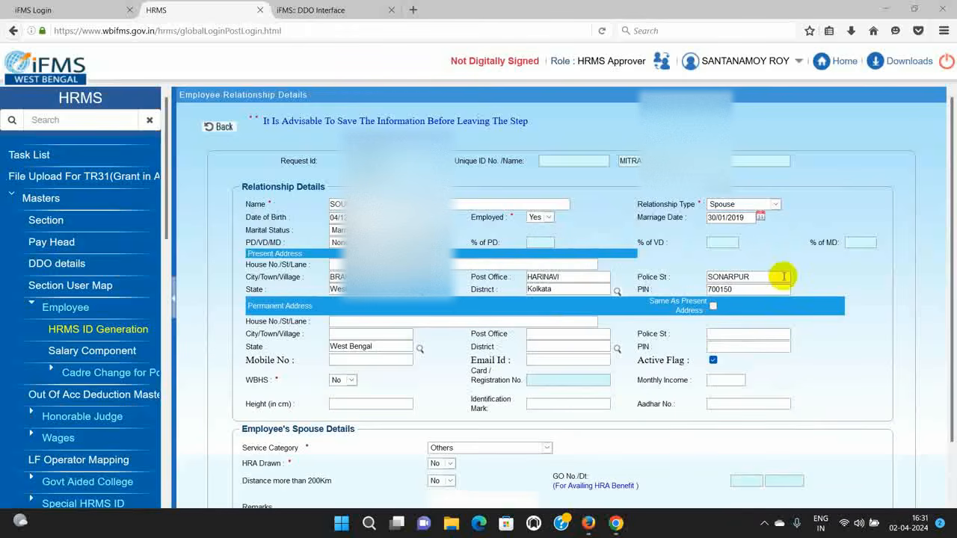
Step: Make the permanent address the same as present and set HRA Drawn to Yes with amount 6736
left_click(712, 308)
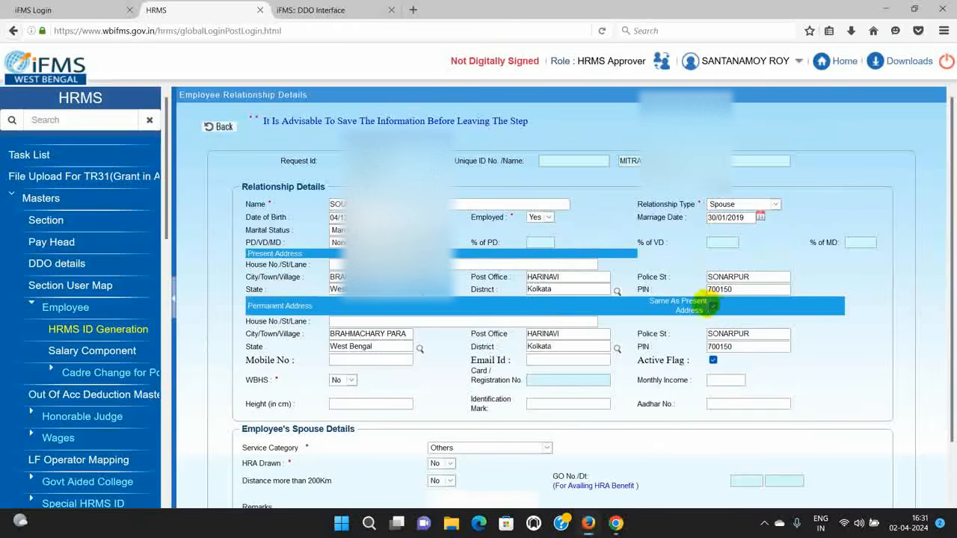
scroll(565, 317, "down", 2)
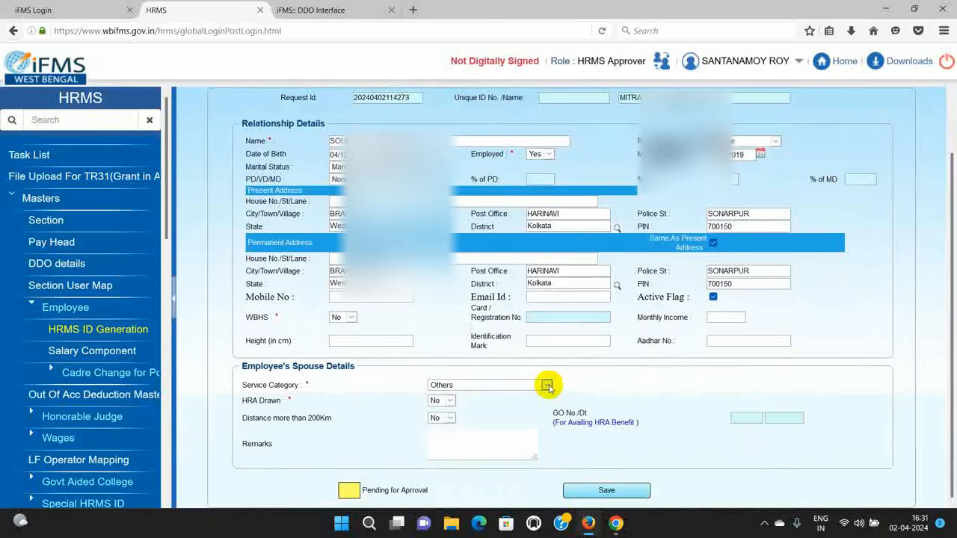
left_click(441, 401)
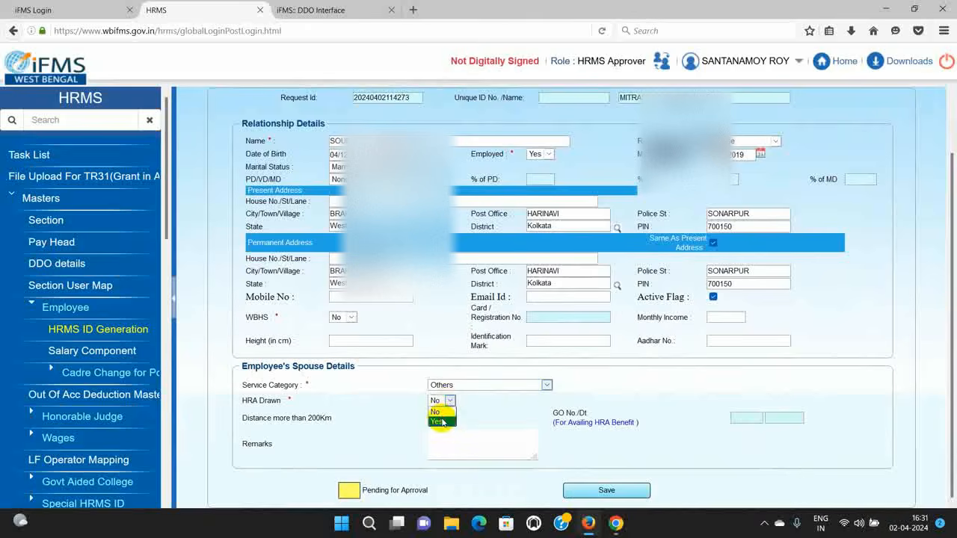
left_click(441, 421)
left_click(810, 400)
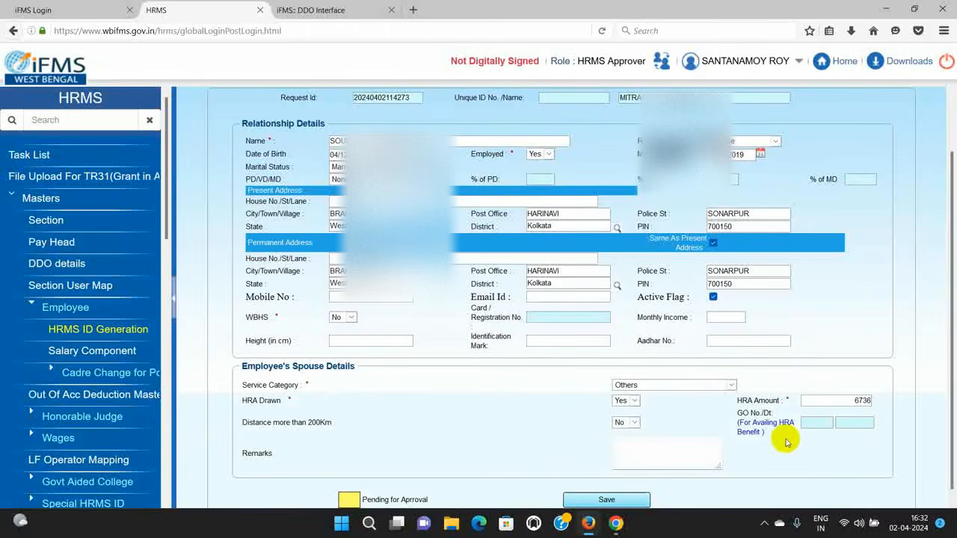
Step: Save the spouse's relationship record and go on to Qualification Details
scroll(786, 443, "down", 1)
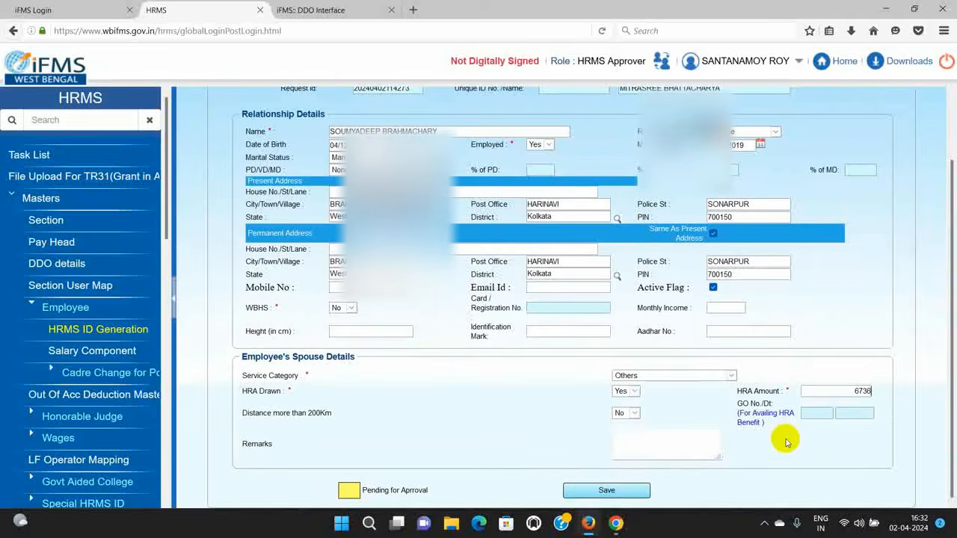
left_click(606, 491)
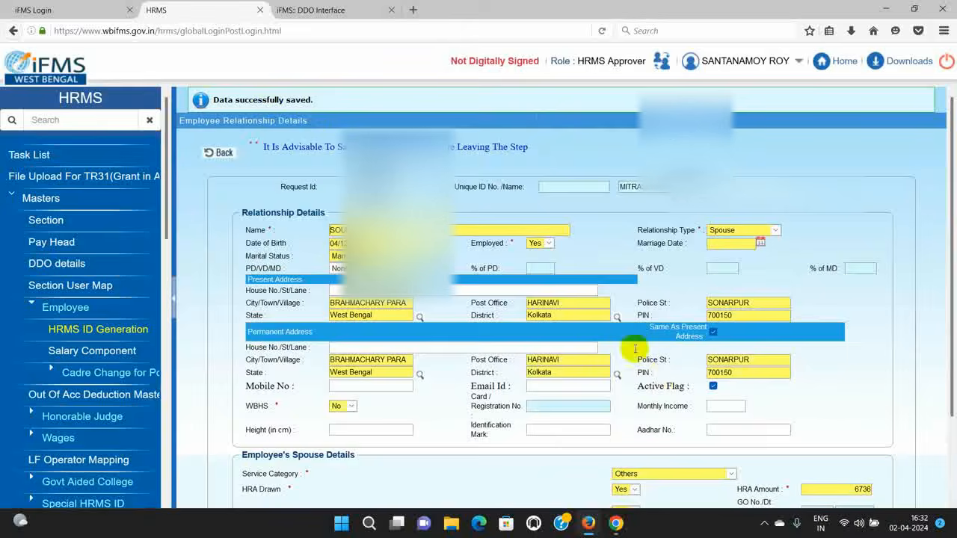
left_click(217, 153)
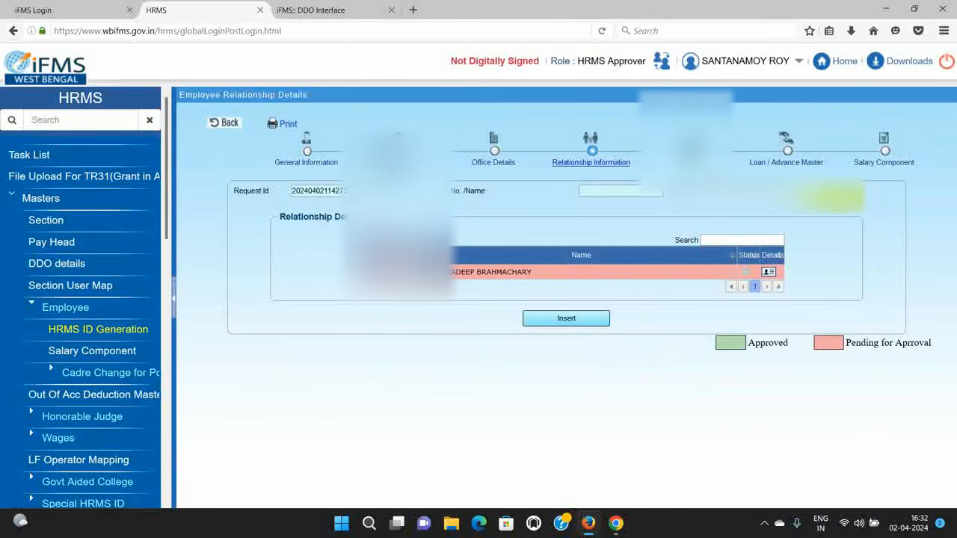
left_click(692, 164)
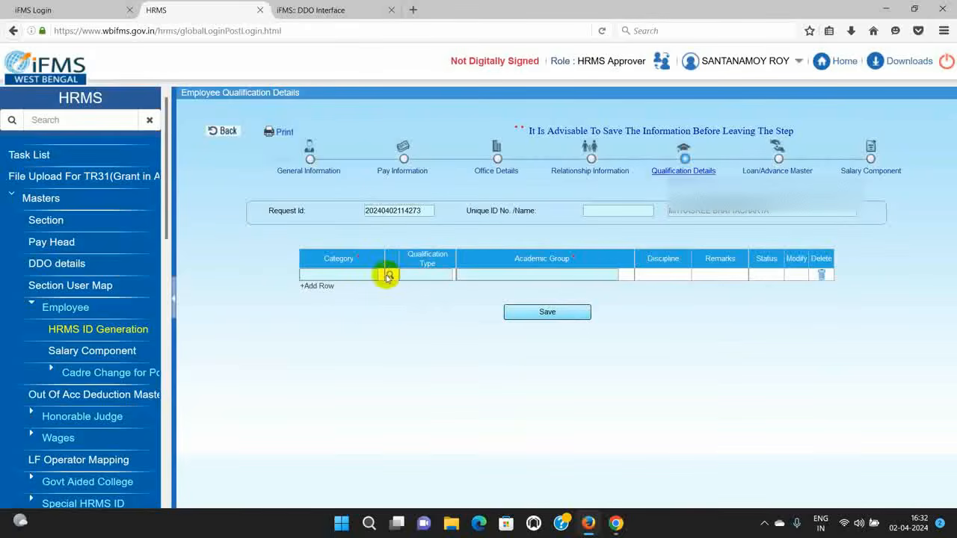
Step: Choose the Academic Master's Degree M.Com qualification for the new row
left_click(390, 276)
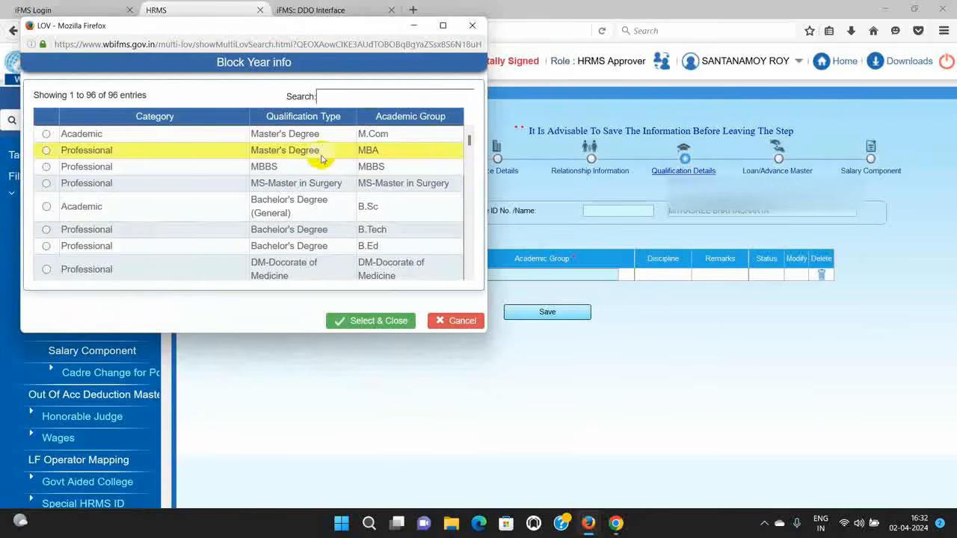
scroll(322, 159, "down", 3)
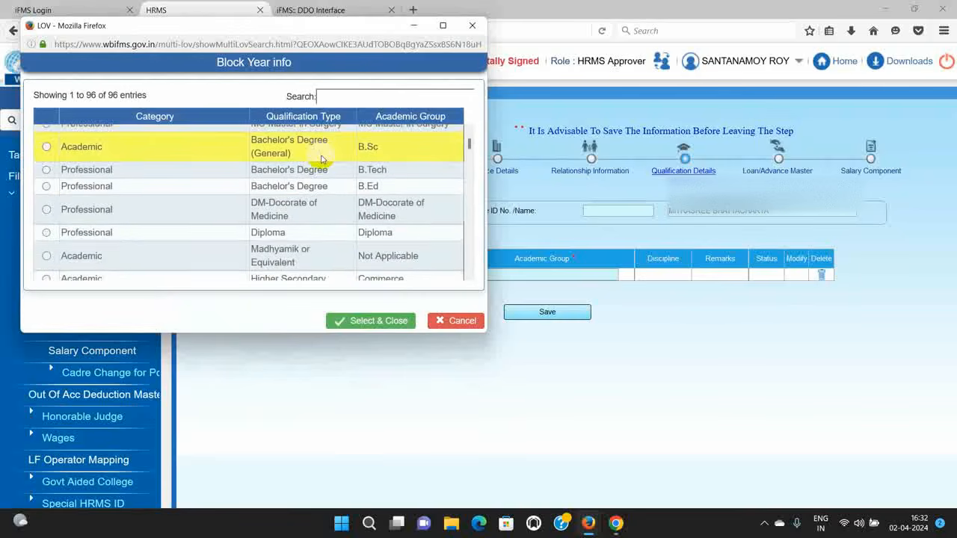
scroll(321, 159, "down", 2)
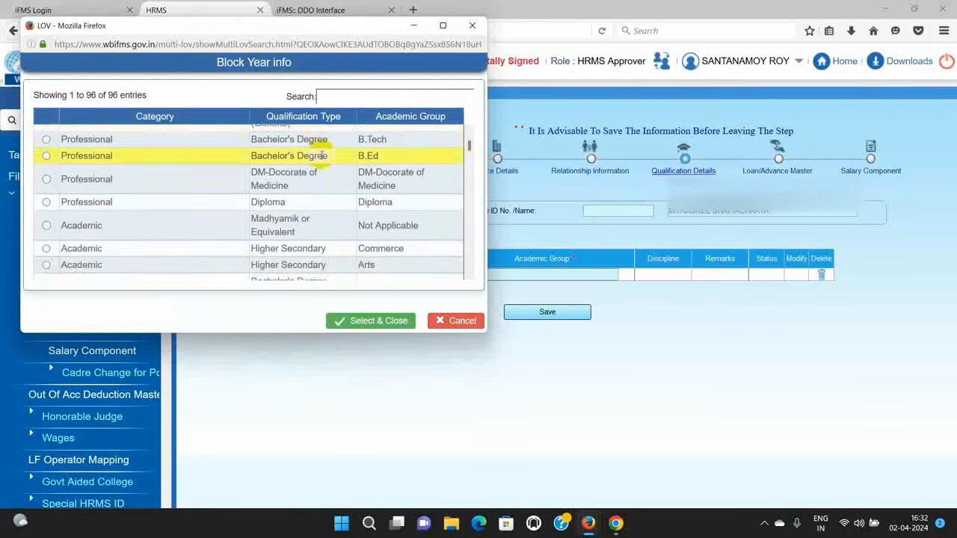
scroll(321, 159, "down", 4)
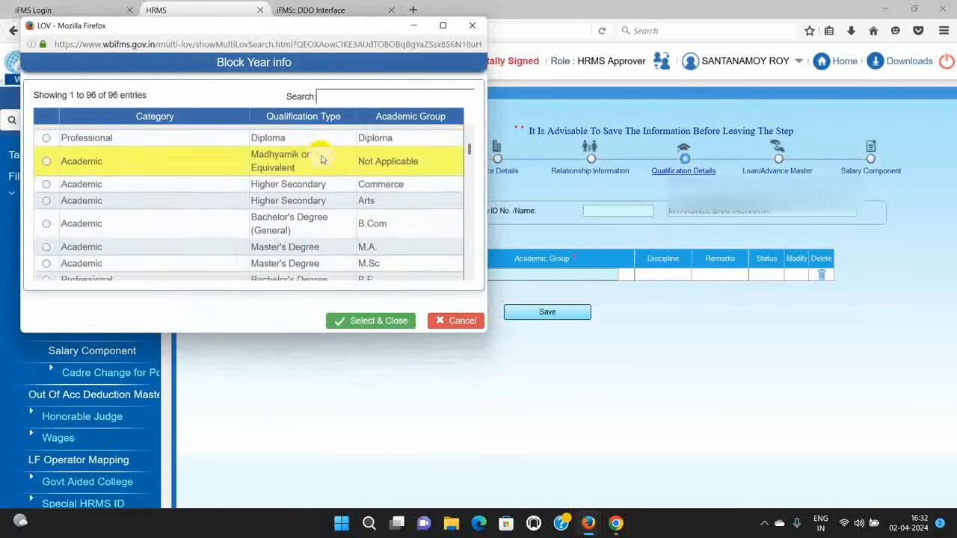
scroll(322, 156, "down", 2)
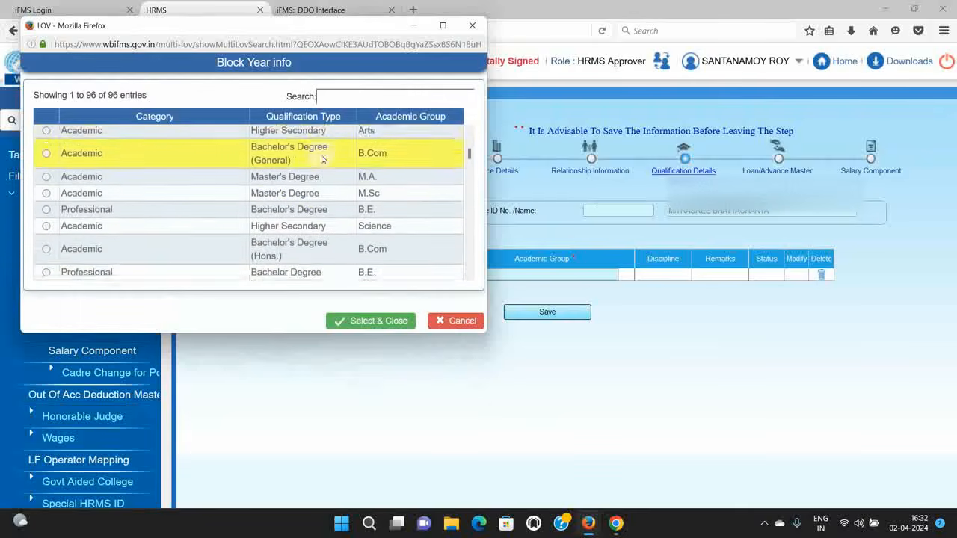
scroll(321, 160, "down", 1)
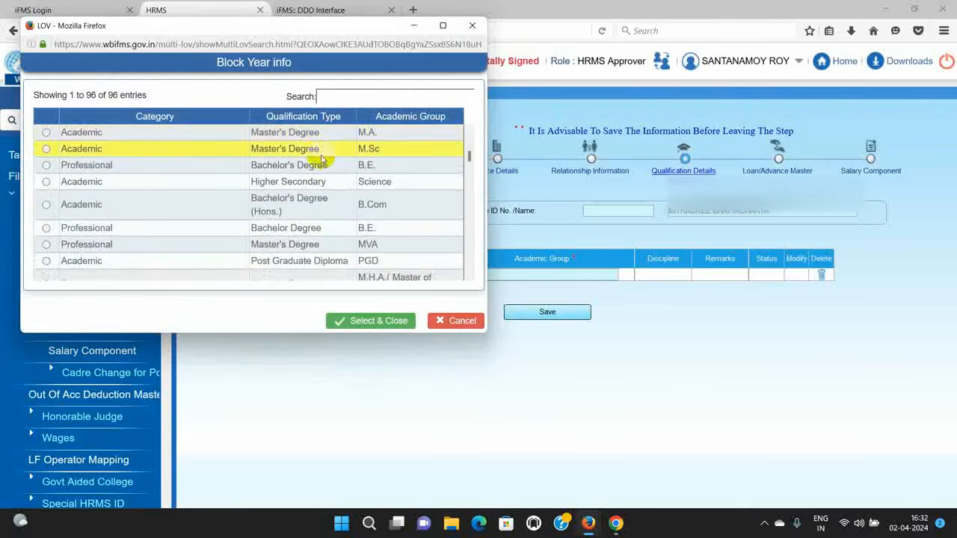
scroll(321, 156, "down", 1)
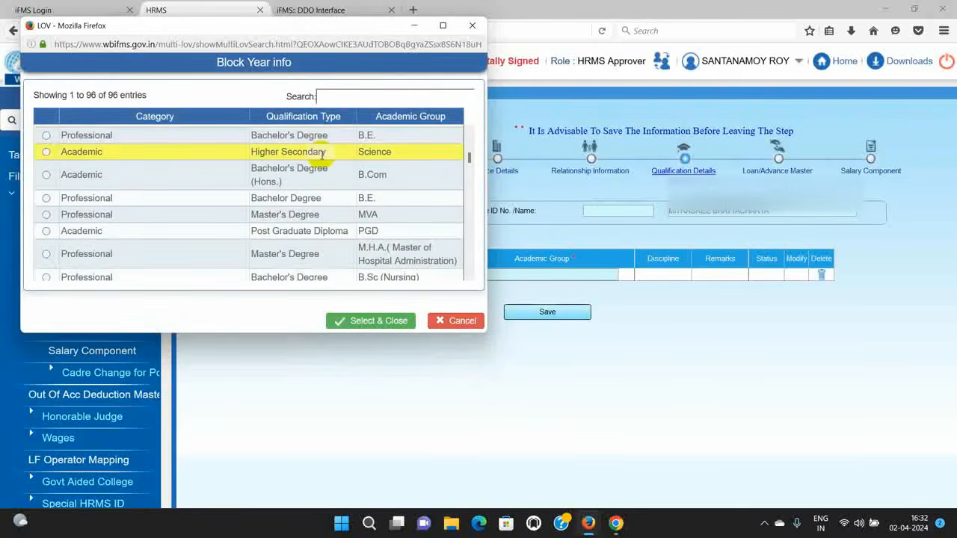
left_click(399, 97)
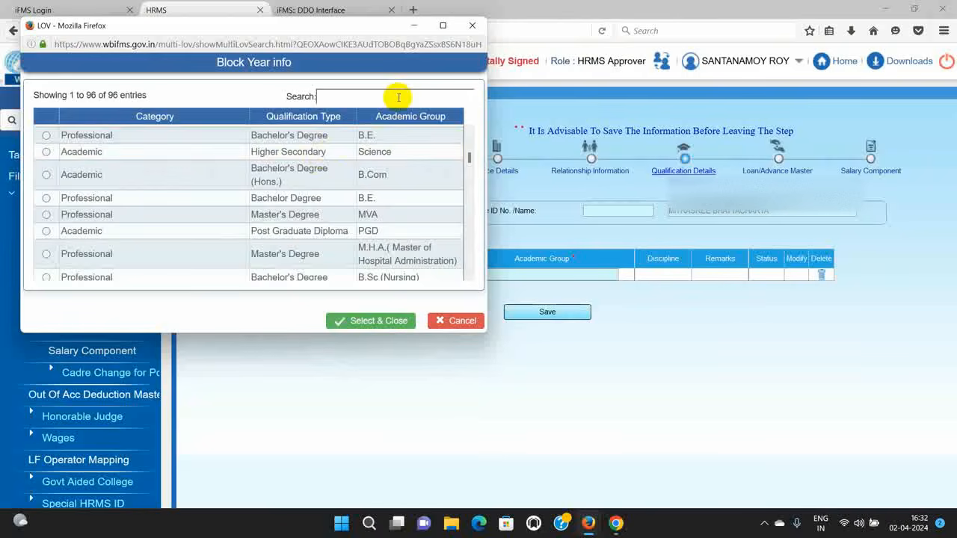
type("m.")
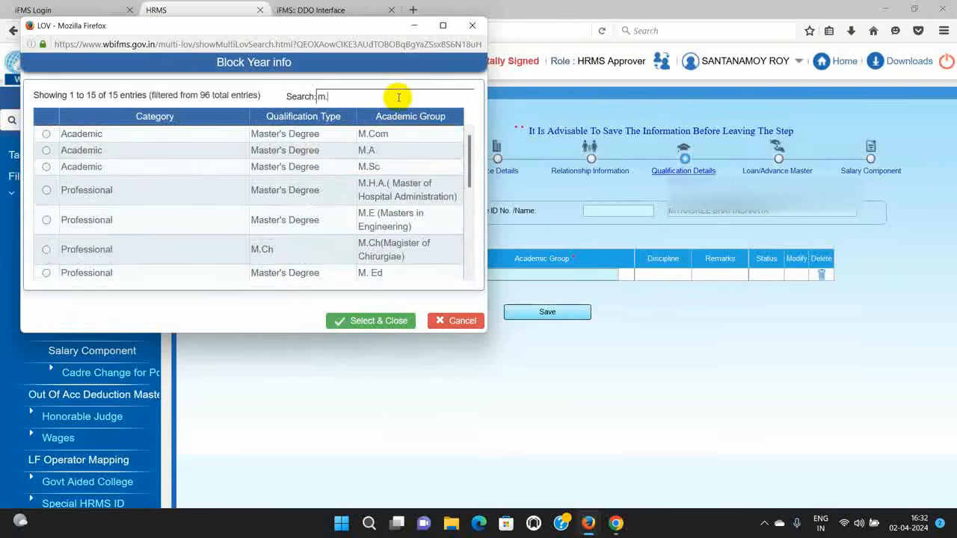
type("c")
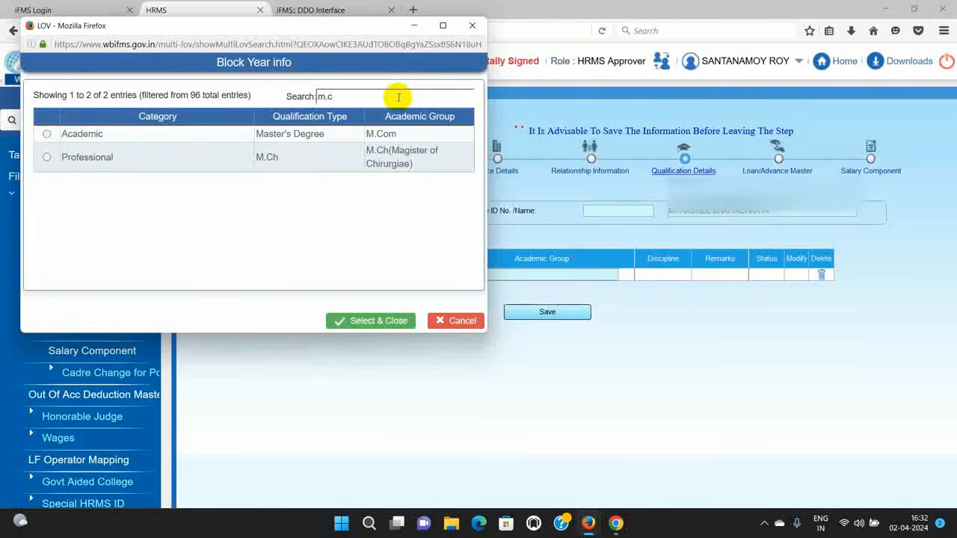
left_click(299, 134)
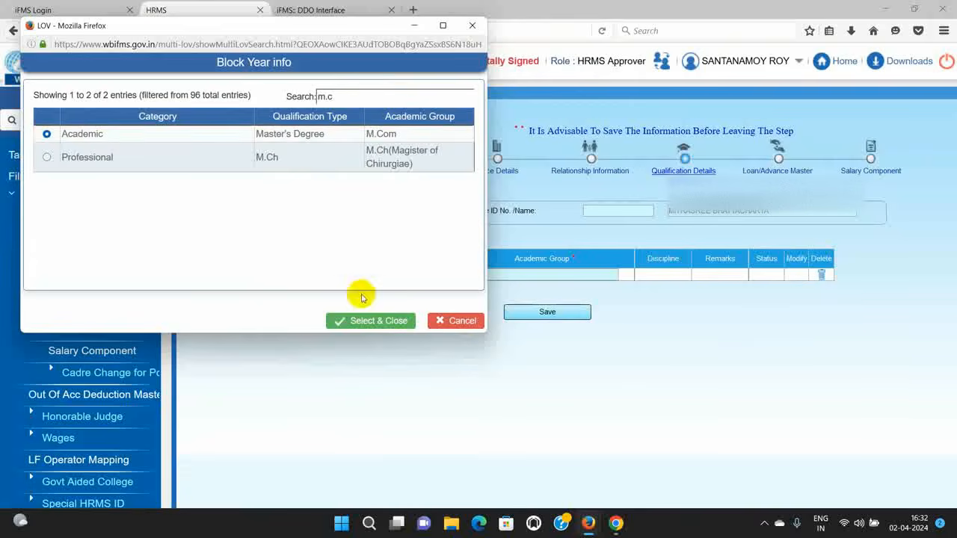
left_click(369, 319)
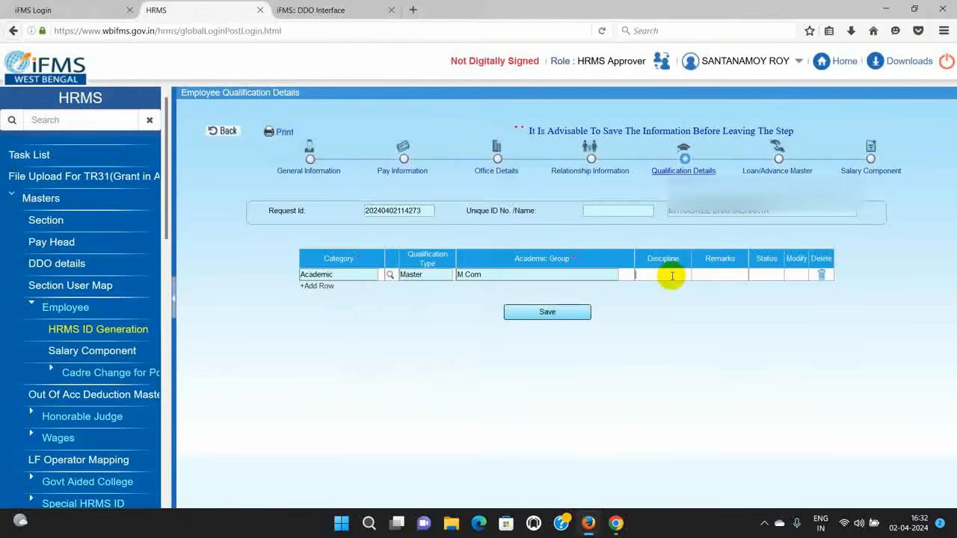
Step: Enter discipline ACCOUNTANCY, save the qualification, and proceed to the Salary Component step
left_click(672, 276)
type("ACC")
type("OUN")
type("TANCY")
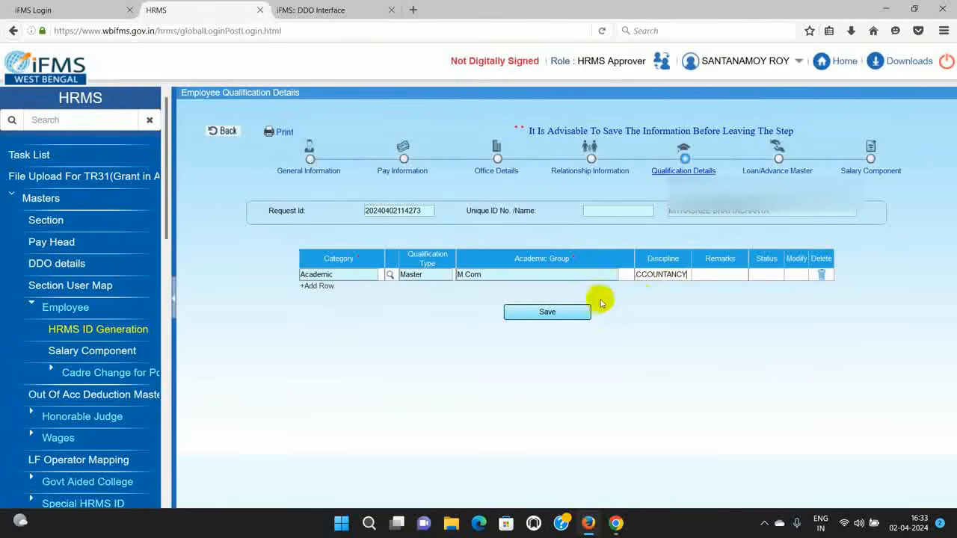
left_click(557, 315)
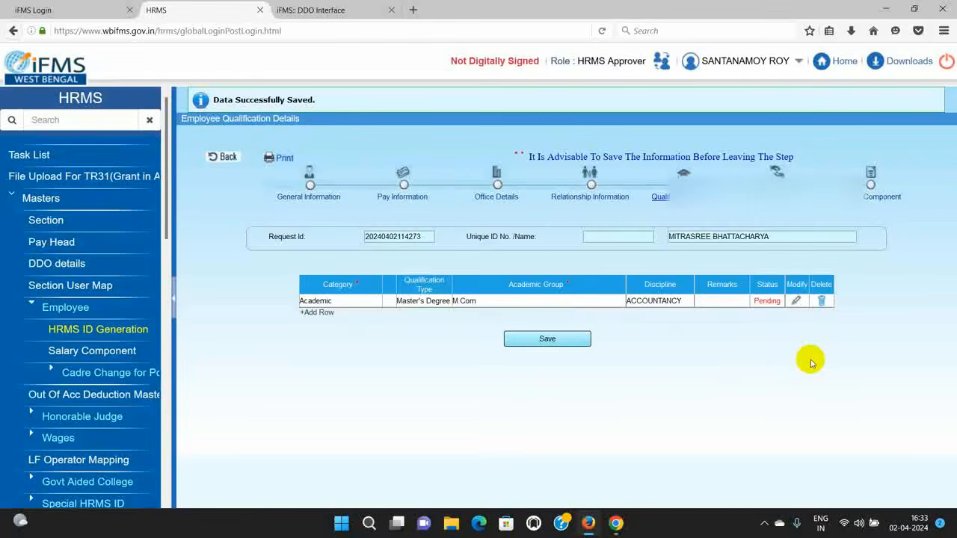
left_click(871, 191)
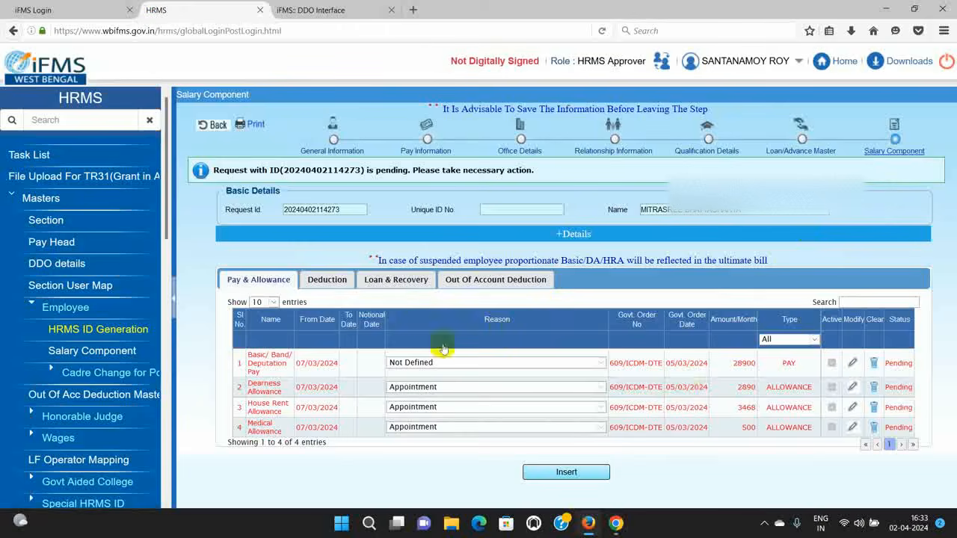
Step: Review the Deduction tab entries, then log in to IFMS and dismiss the popups
left_click(326, 278)
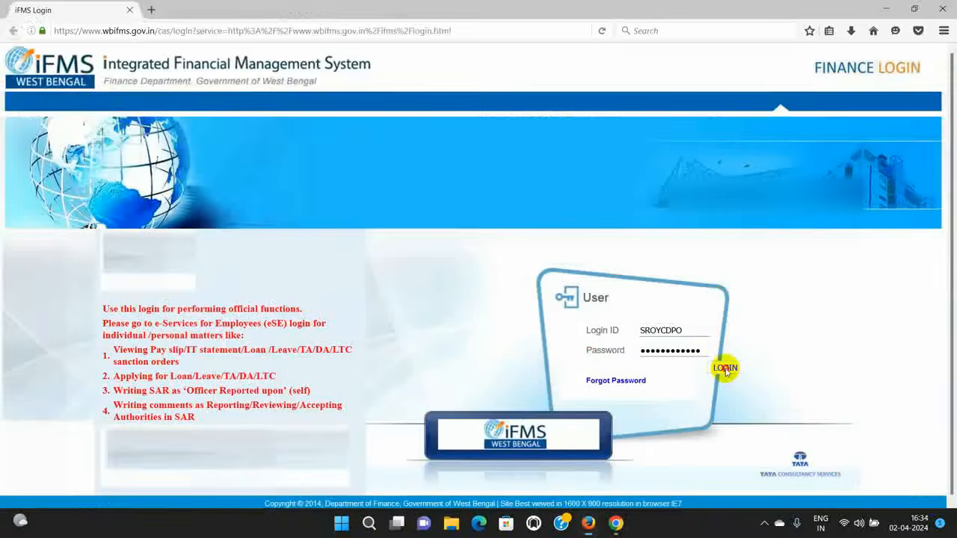
left_click(725, 370)
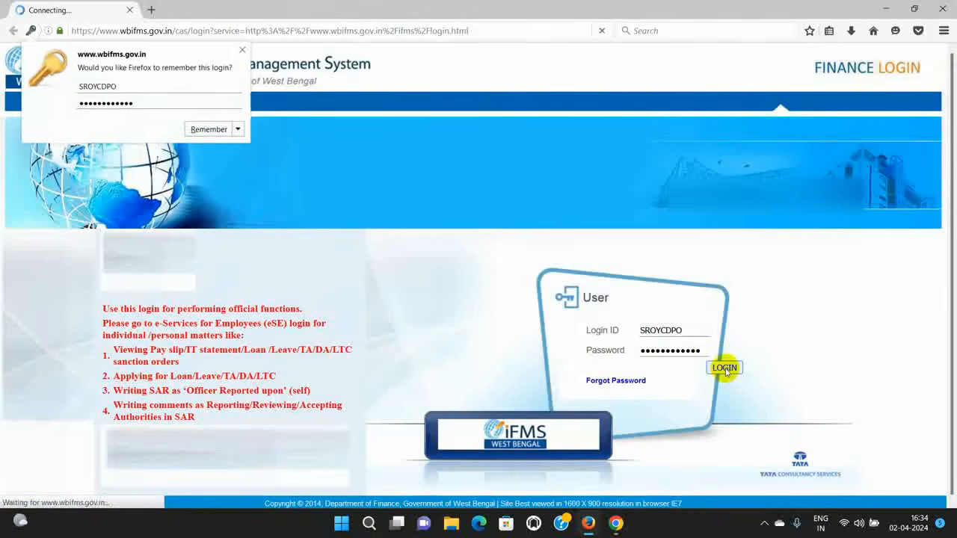
left_click(247, 50)
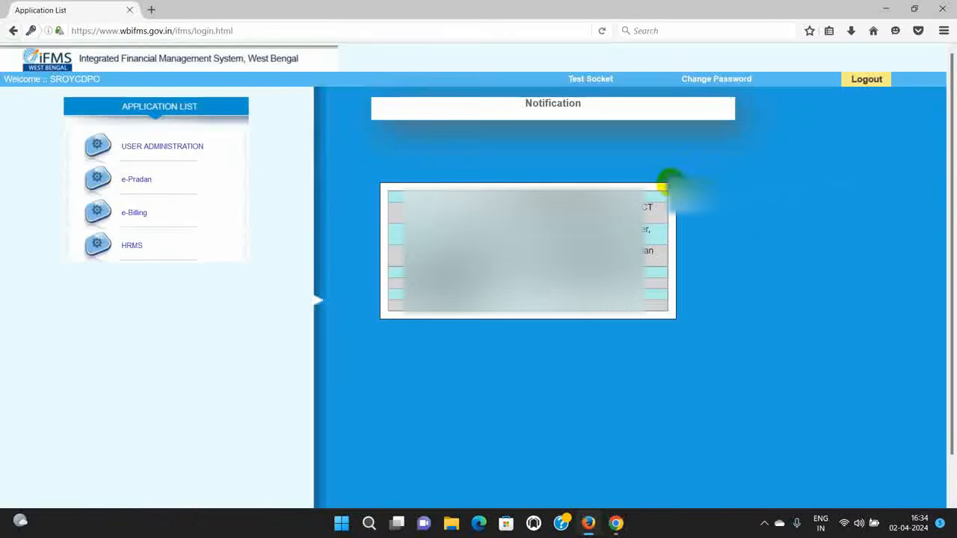
left_click(671, 183)
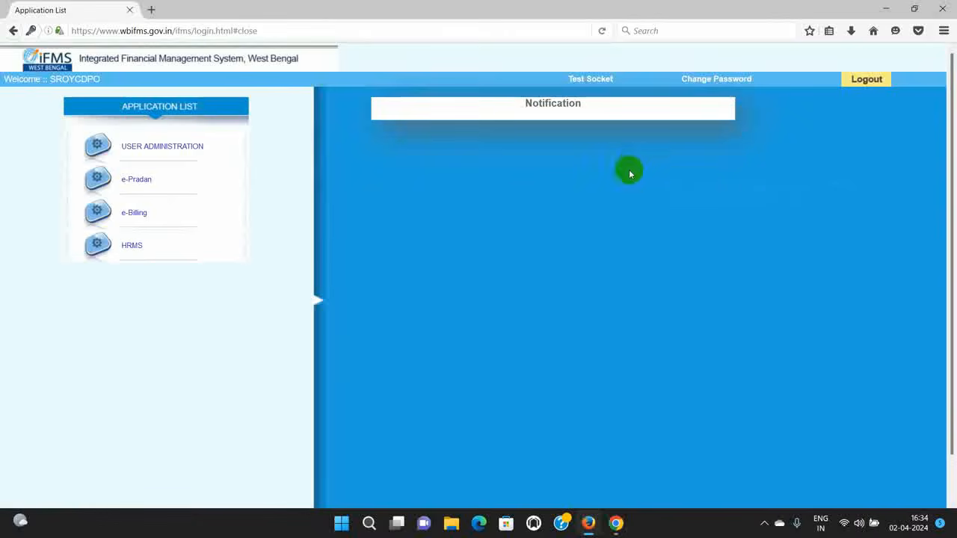
Step: Enter HRMS as approver, signing with the digital certificate and the user PIN
left_click(129, 246)
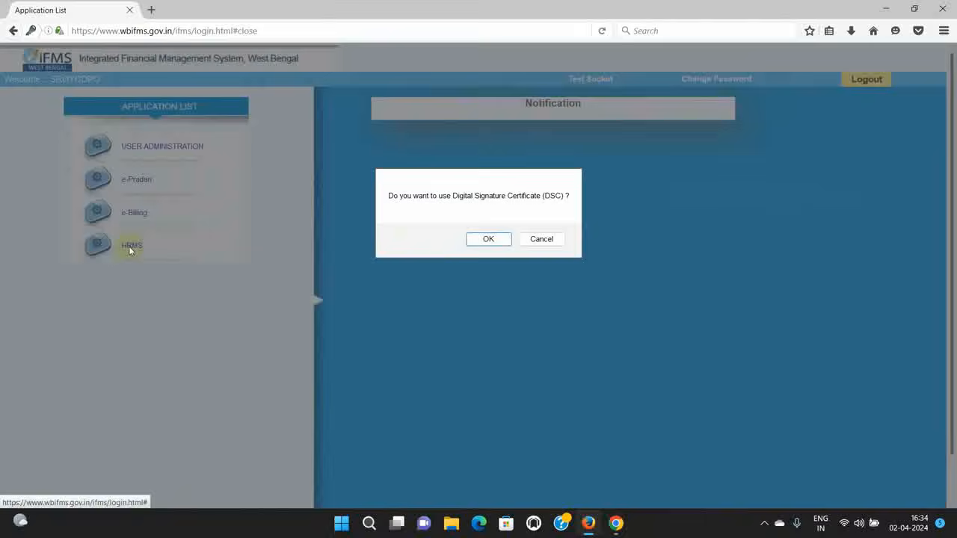
left_click(494, 240)
left_click(530, 316)
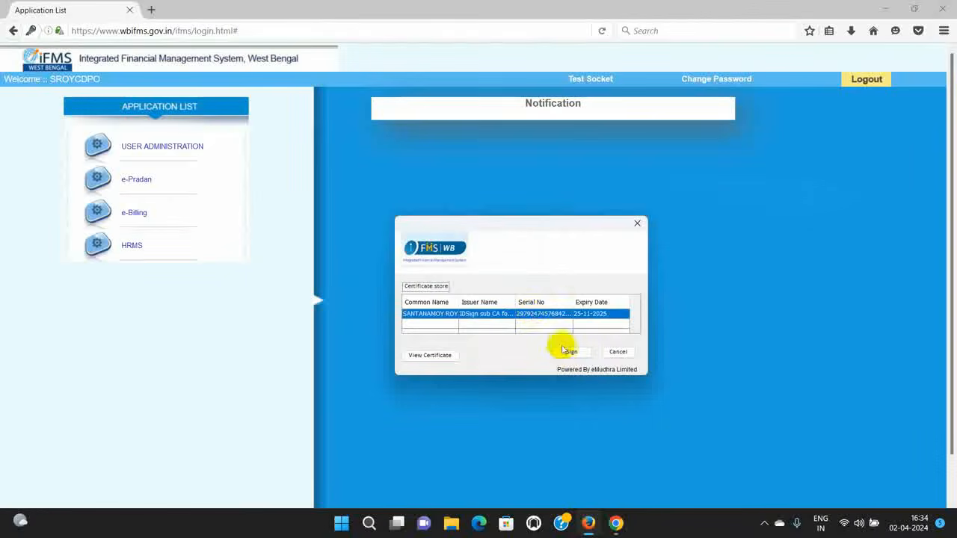
left_click(569, 351)
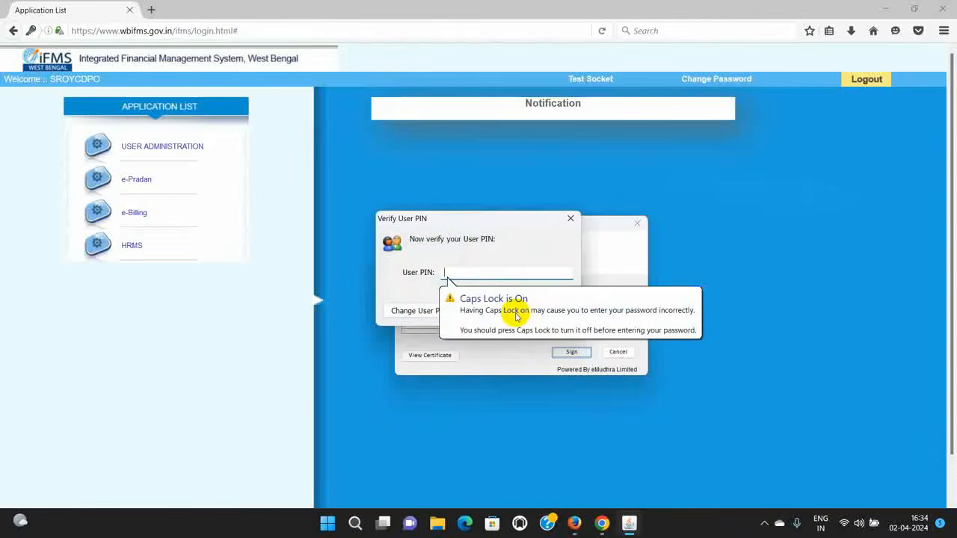
type("12345678")
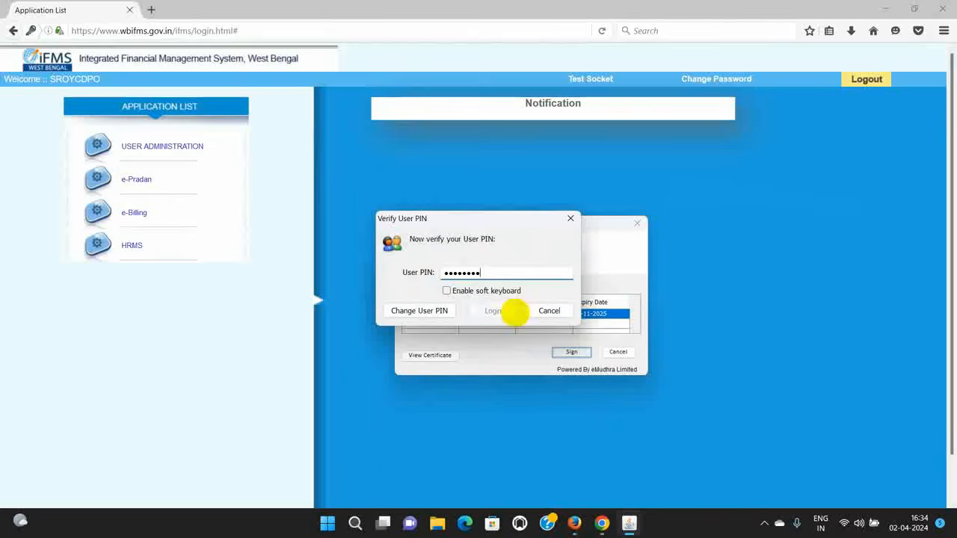
left_click(494, 311)
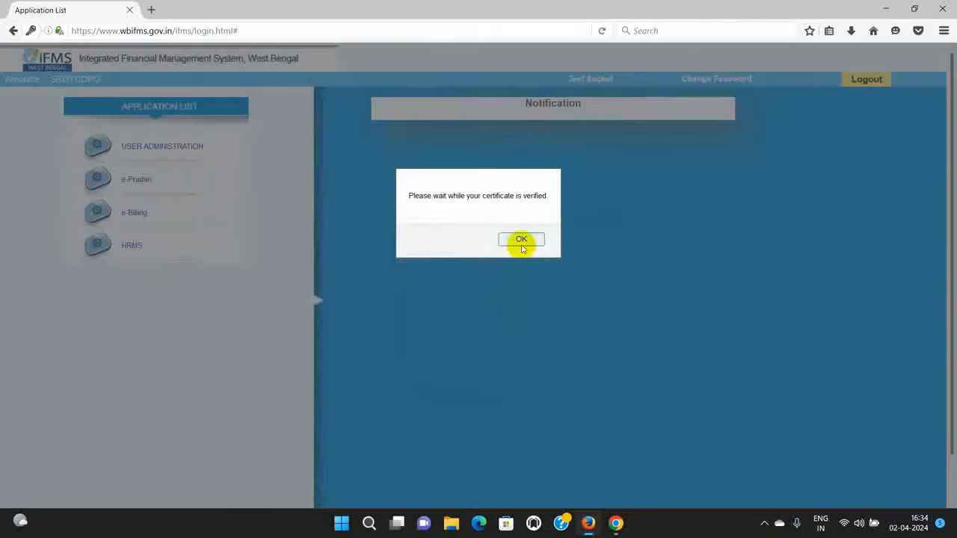
left_click(521, 244)
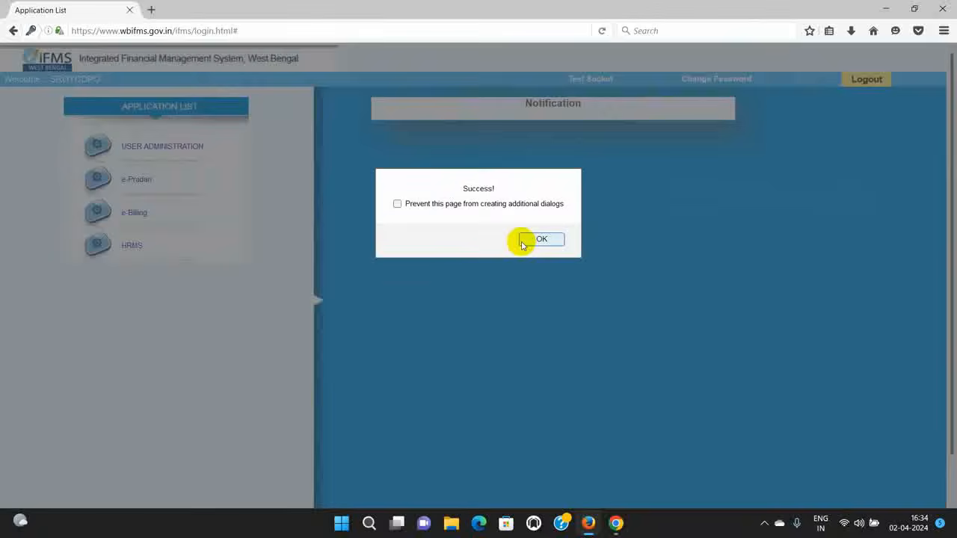
left_click(521, 244)
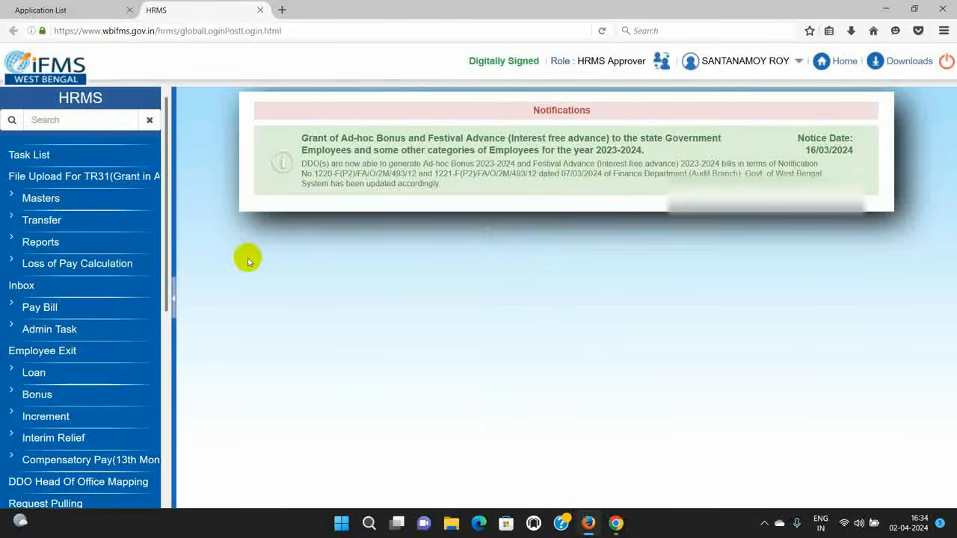
Step: List employees pending for approval, filter by the employee's name, and open their record
left_click(50, 157)
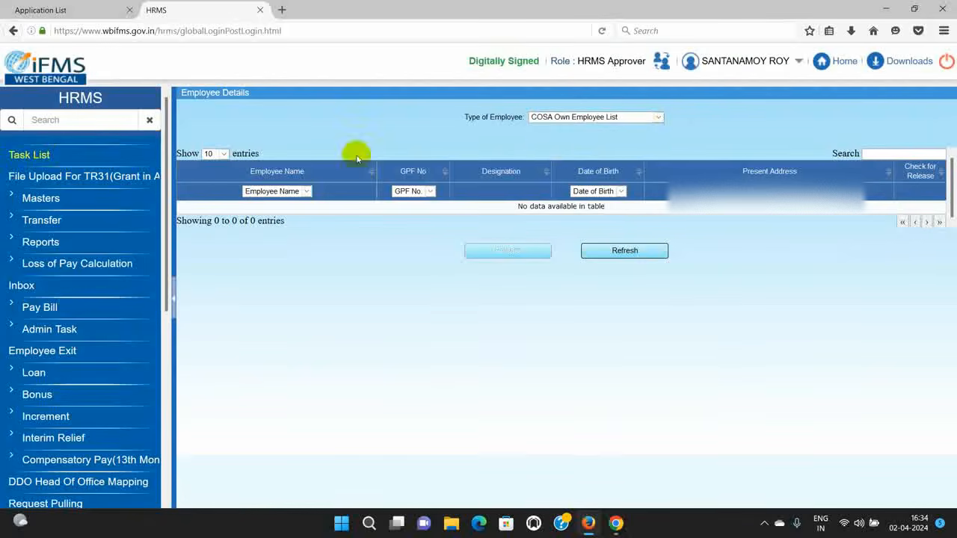
left_click(658, 117)
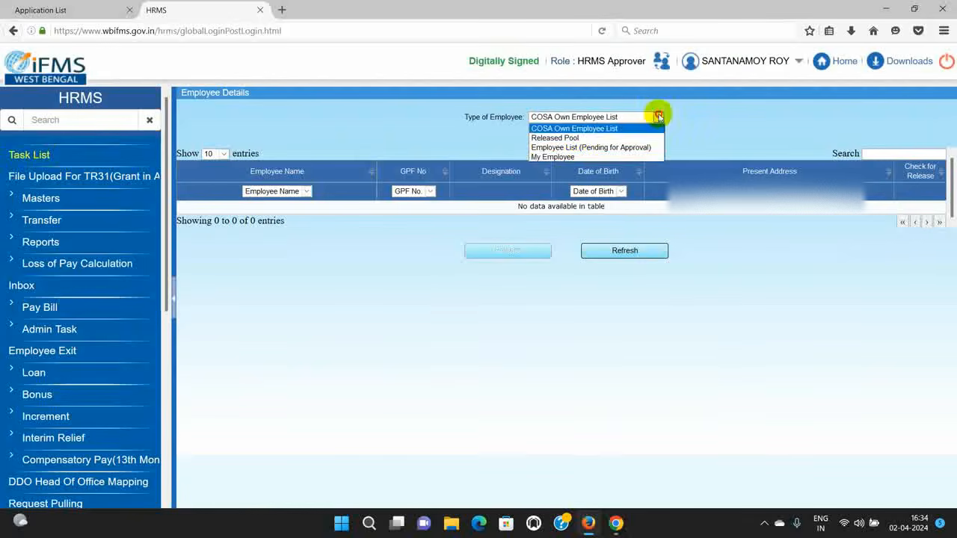
left_click(583, 148)
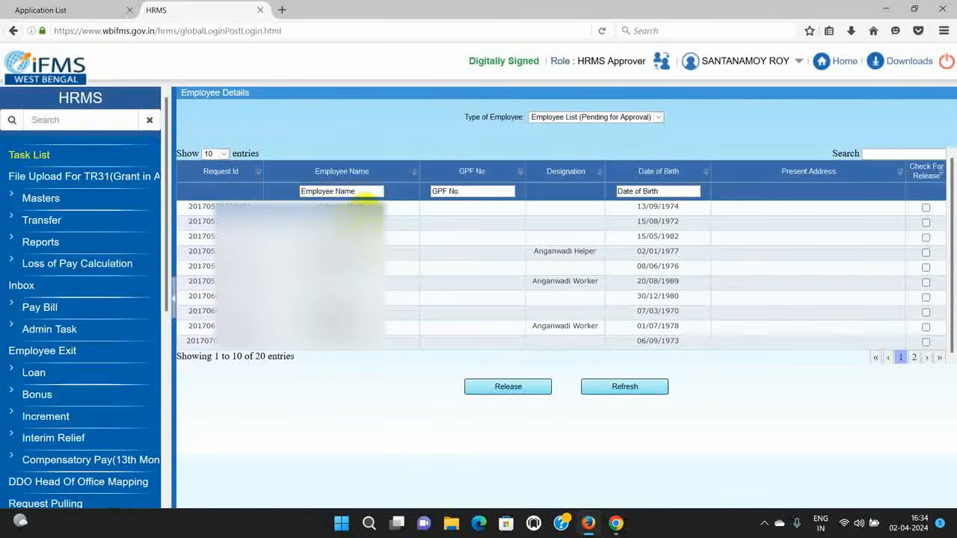
left_click(364, 192)
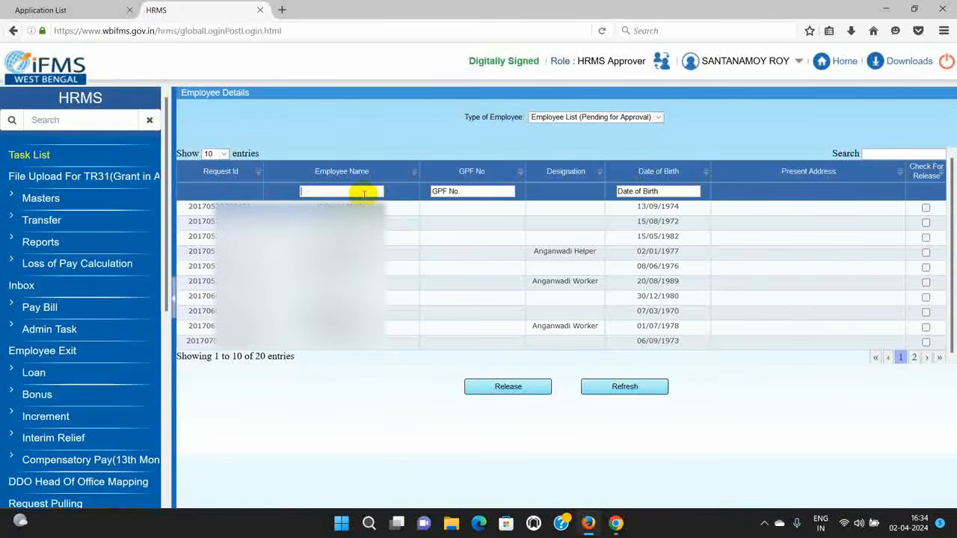
type("MITR")
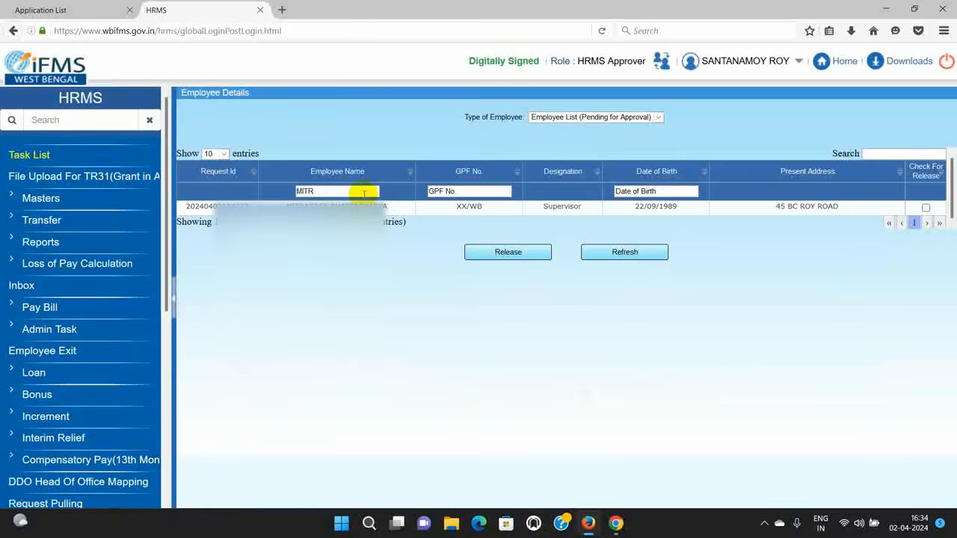
left_click(303, 207)
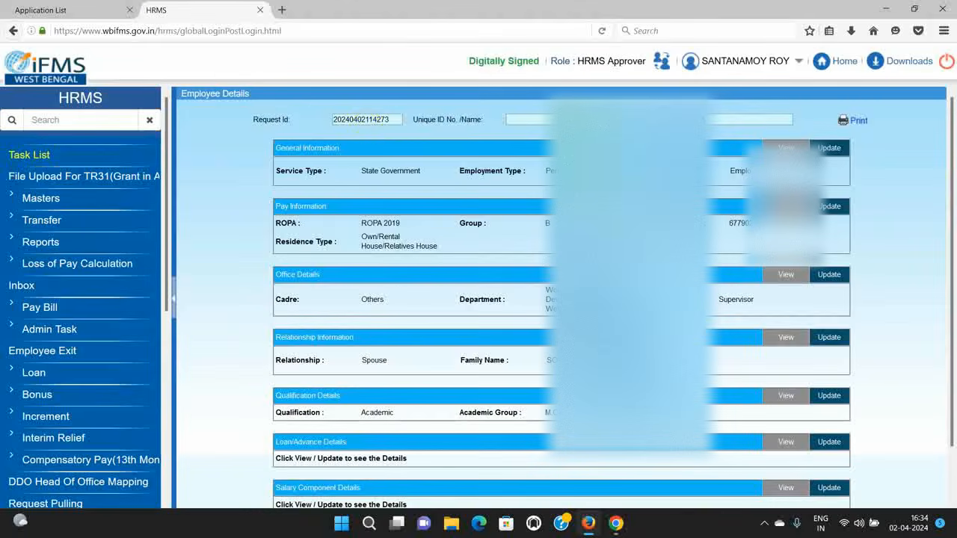
Step: Approve the employee record and accept the salary-recalculation warning
scroll(540, 485, "down", 2)
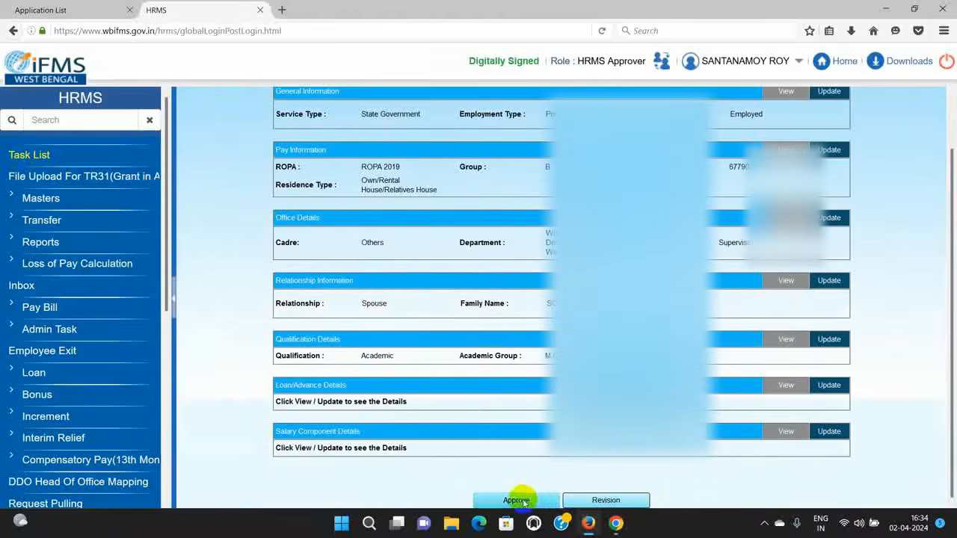
left_click(522, 500)
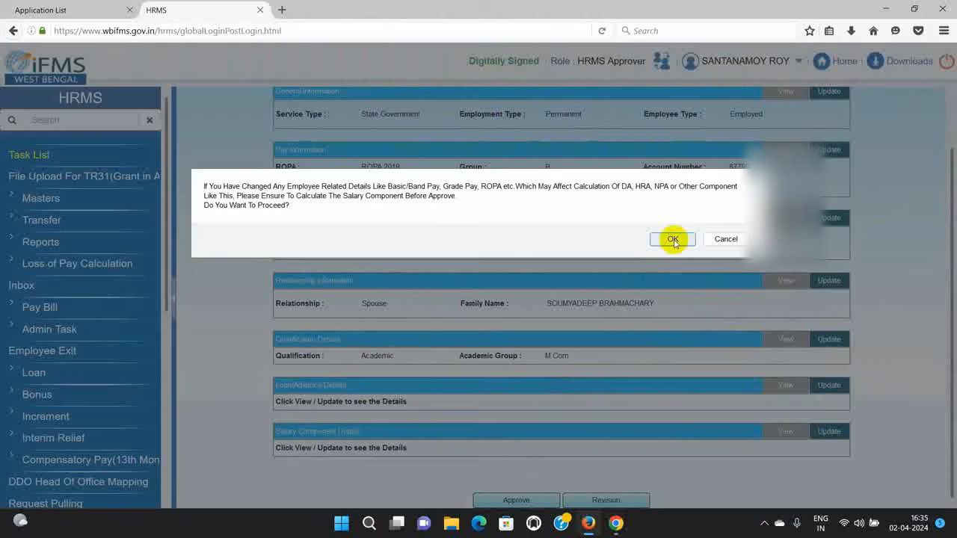
left_click(673, 240)
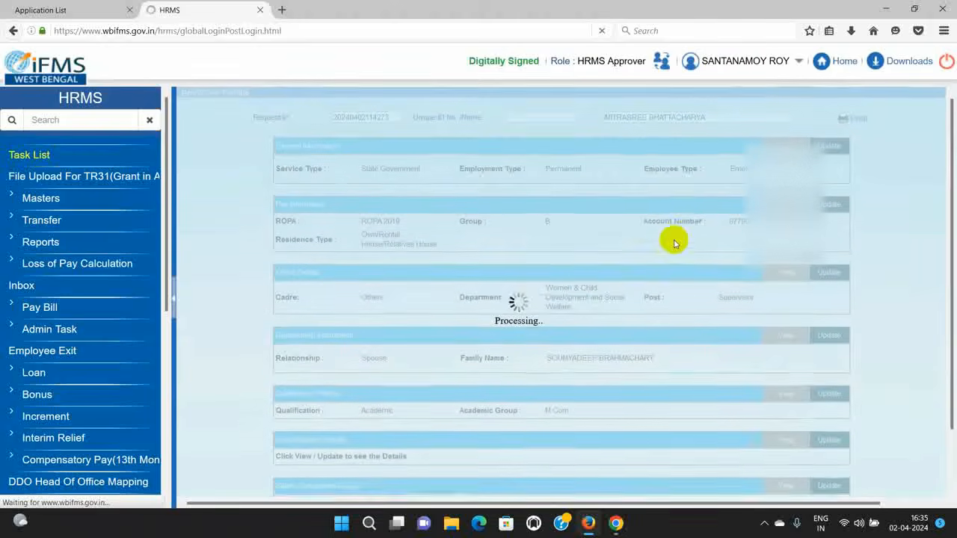
scroll(662, 226, "down", 2)
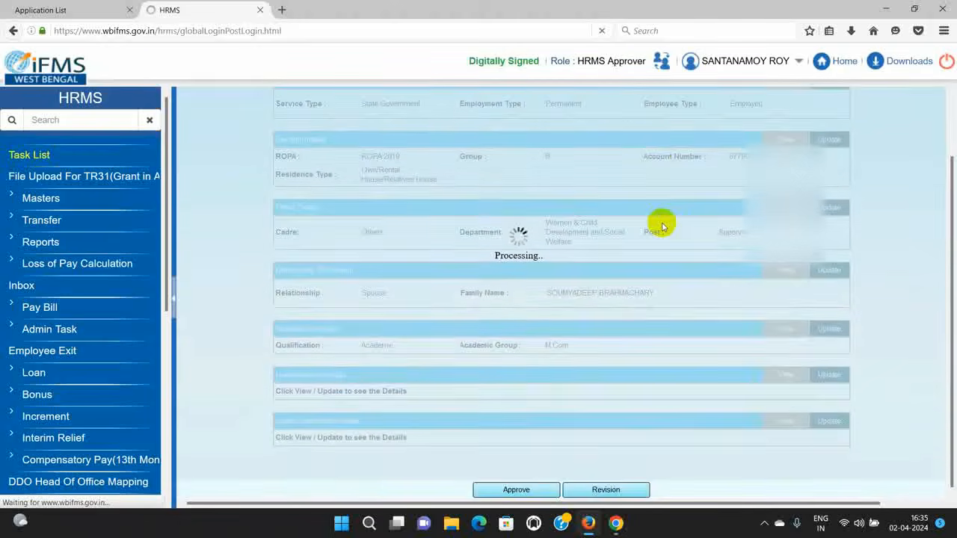
scroll(655, 202, "up", 2)
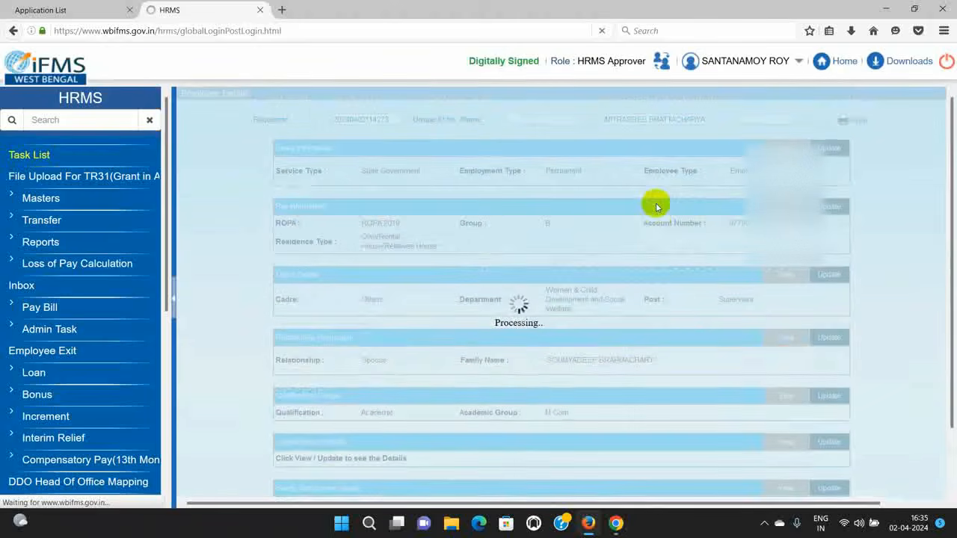